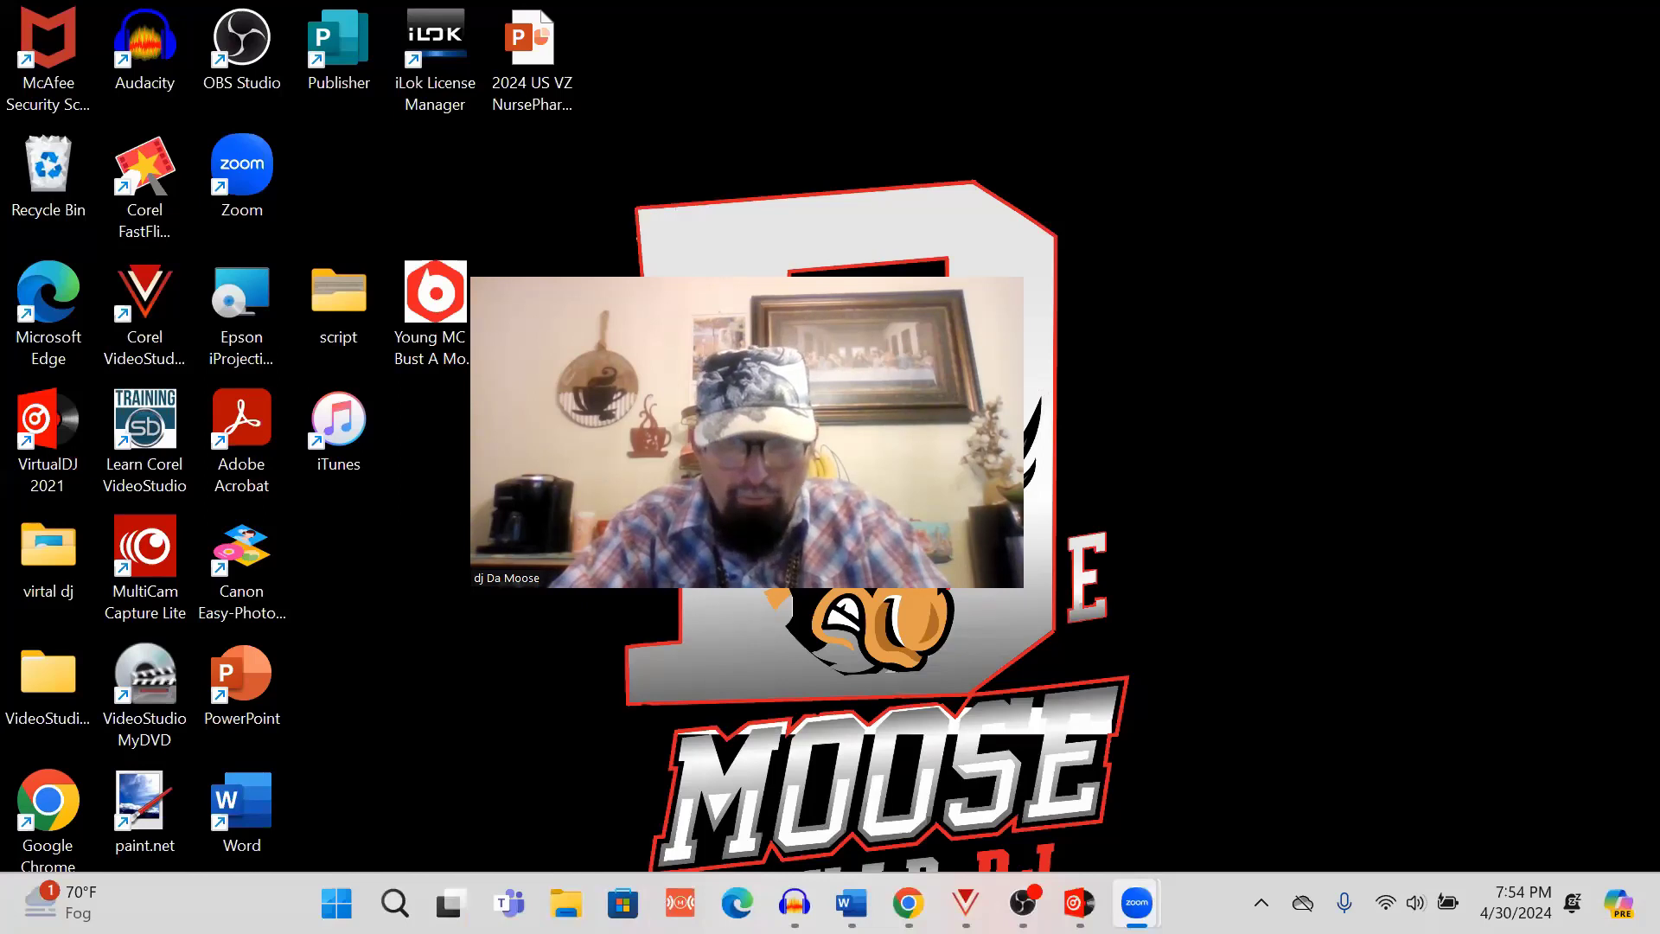
# - Switch to the fire-truck project in Audacity and play its opening seconds, pausing once the siren sounds
pyautogui.moveTo(794, 903)
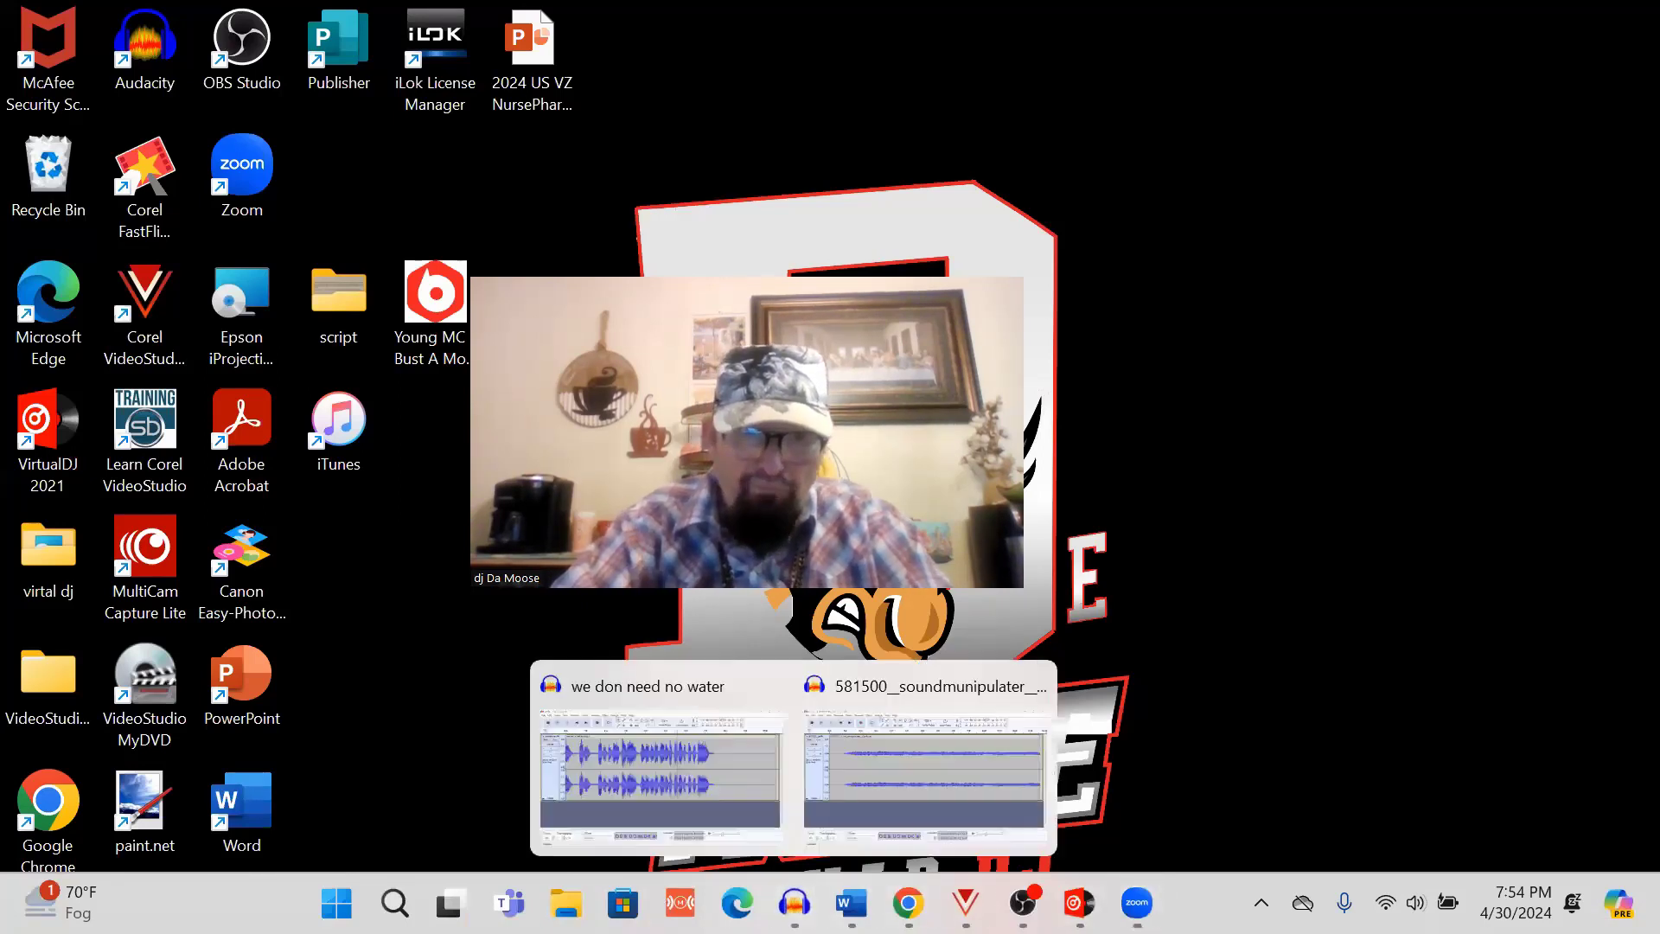
pyautogui.click(901, 697)
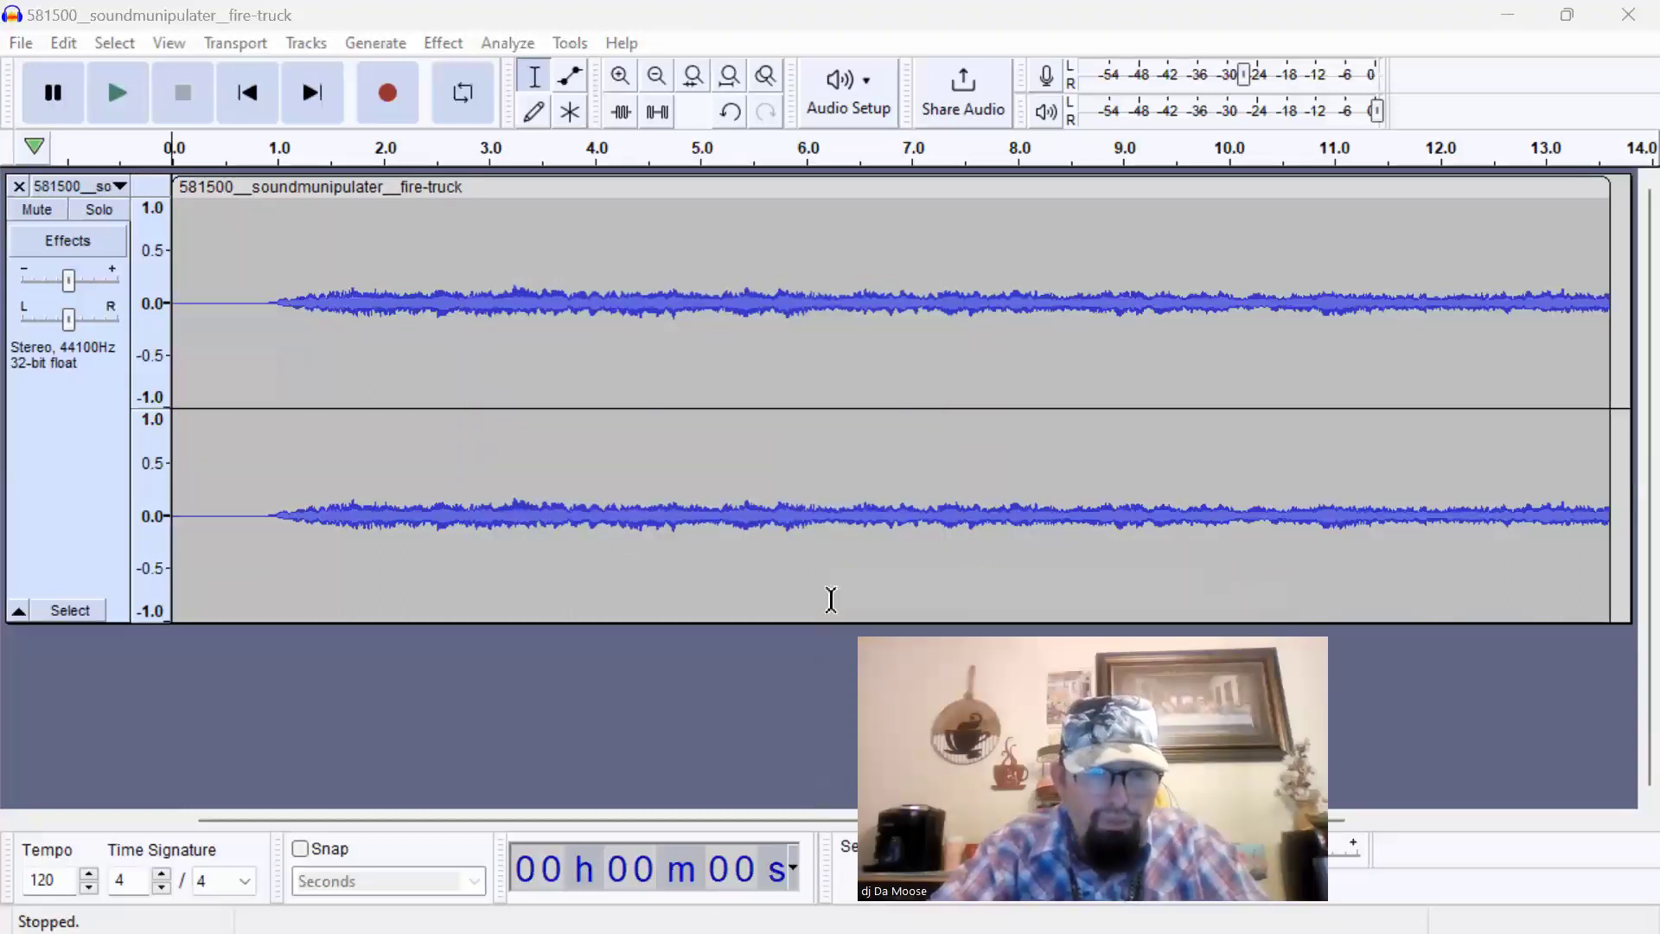
pyautogui.click(474, 832)
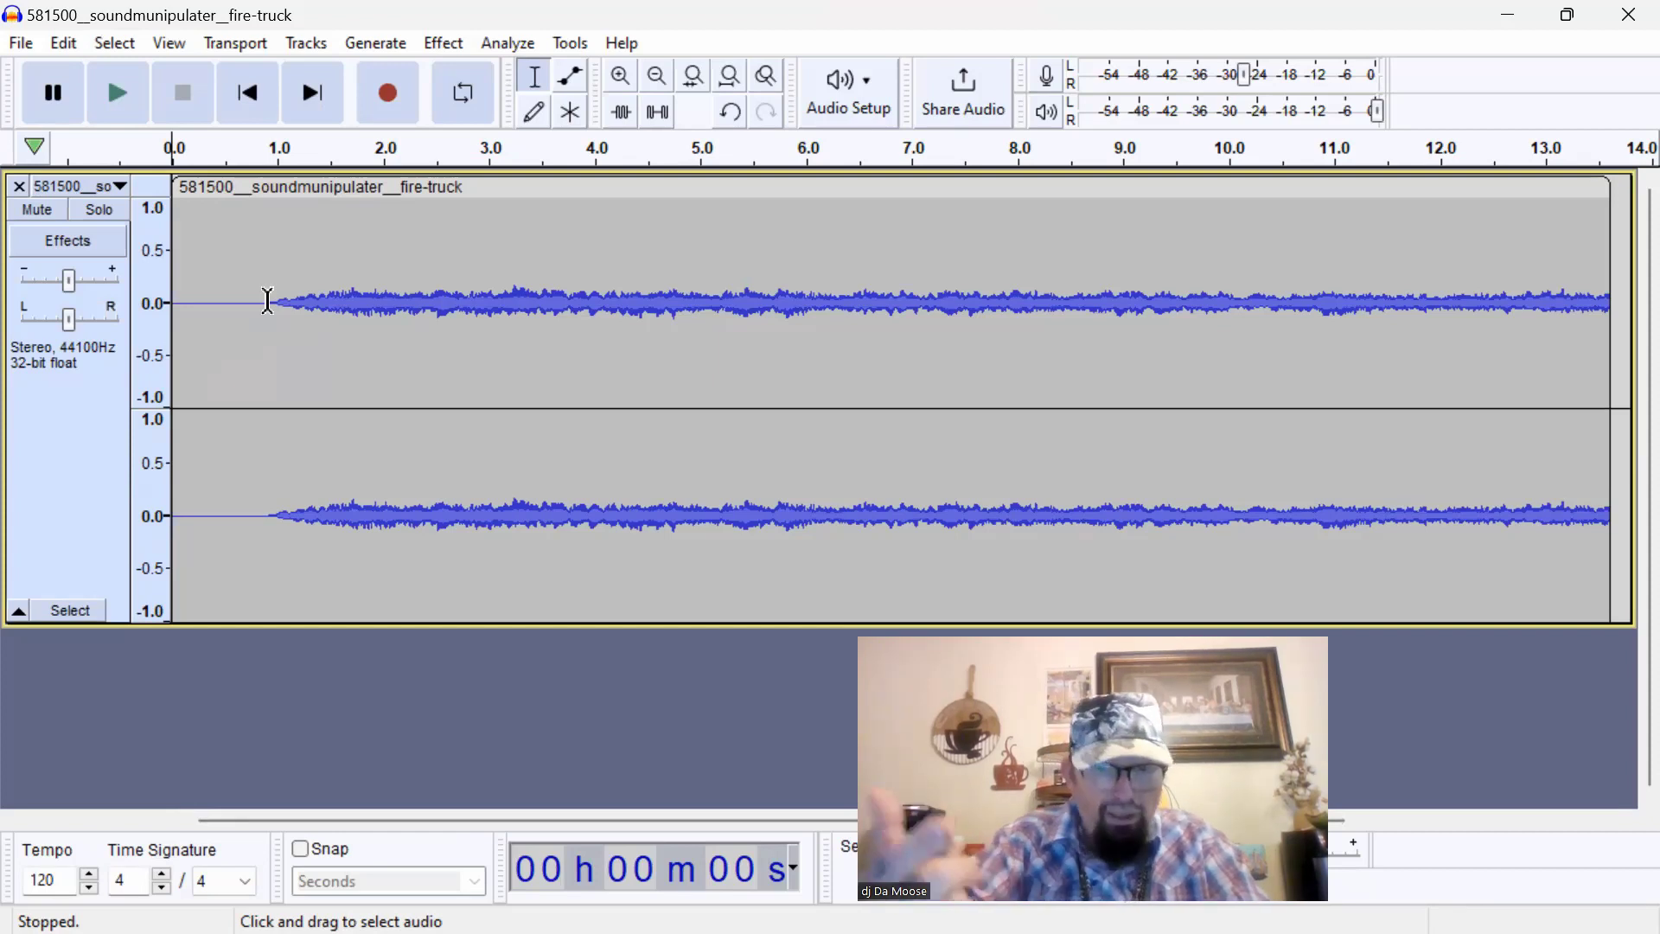
pyautogui.click(126, 92)
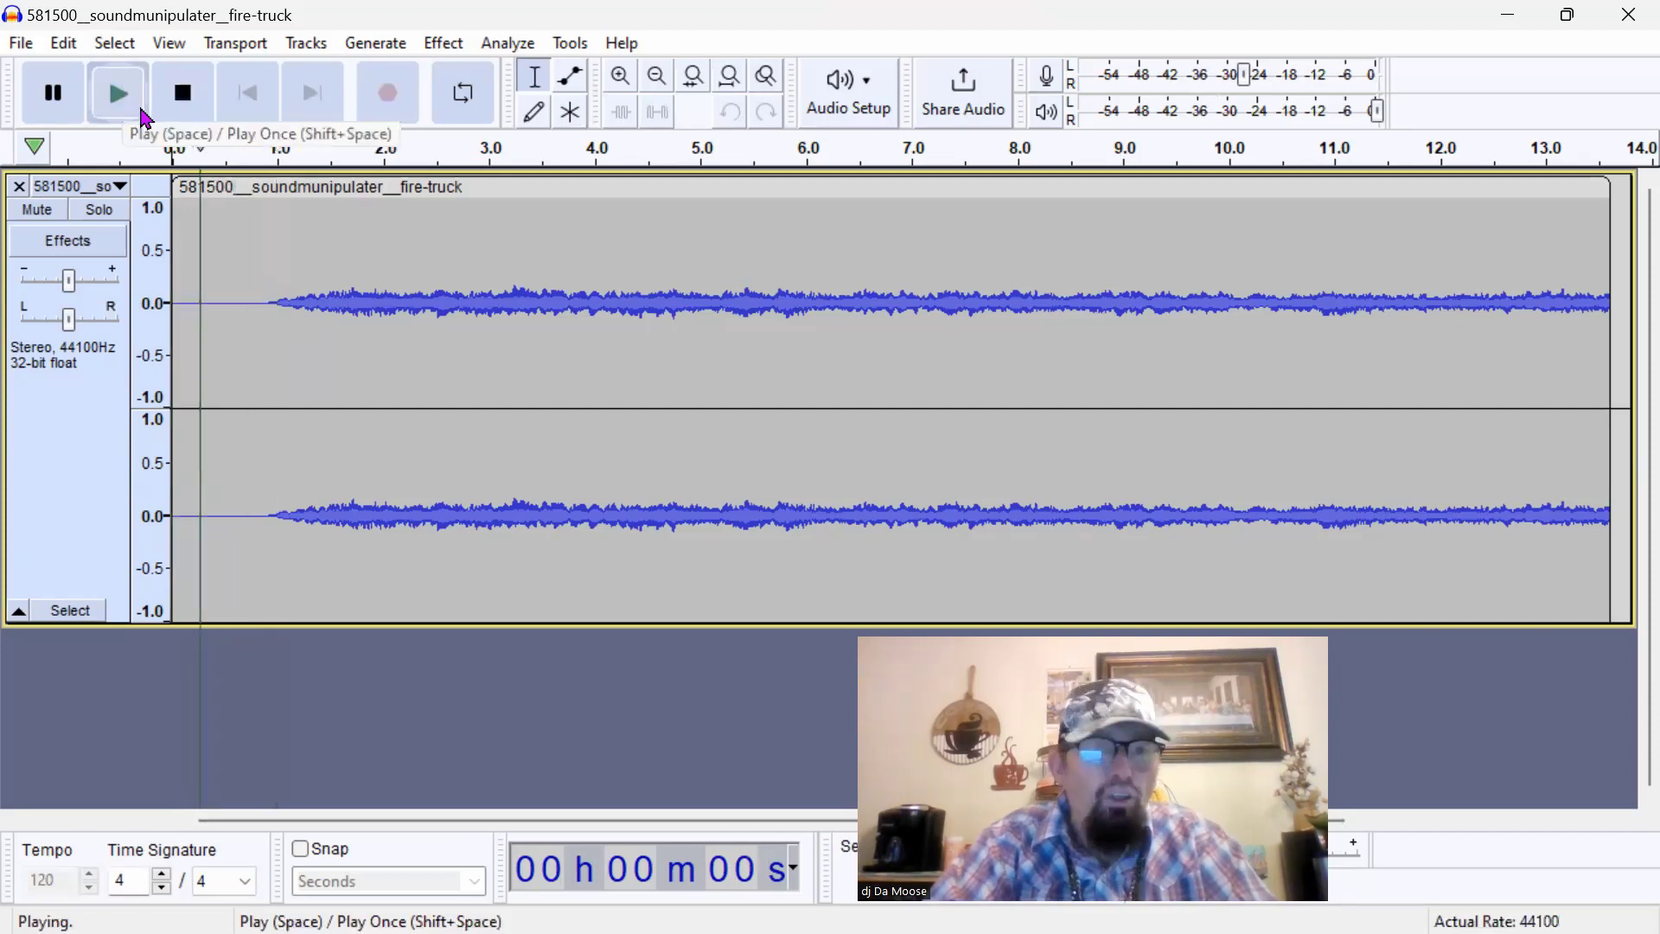
pyautogui.click(53, 92)
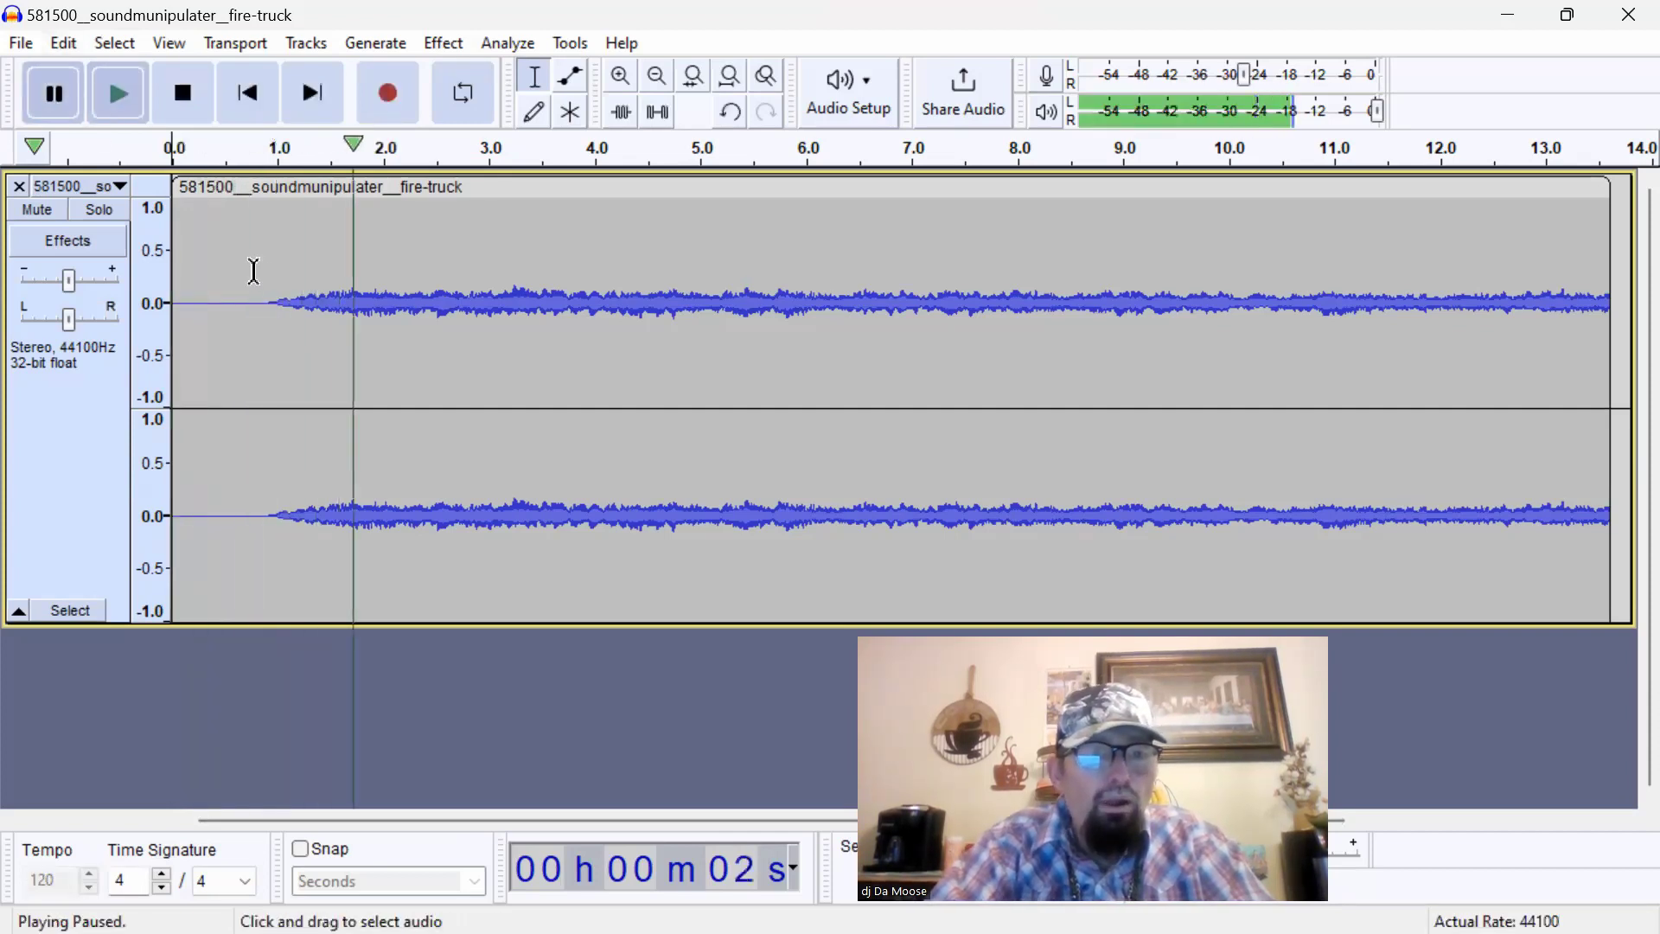
# - Cut the silent lead-in, about the first 1.0 second, from the fire-truck clip
pyautogui.moveTo(278, 303); pyautogui.dragTo(173, 303)
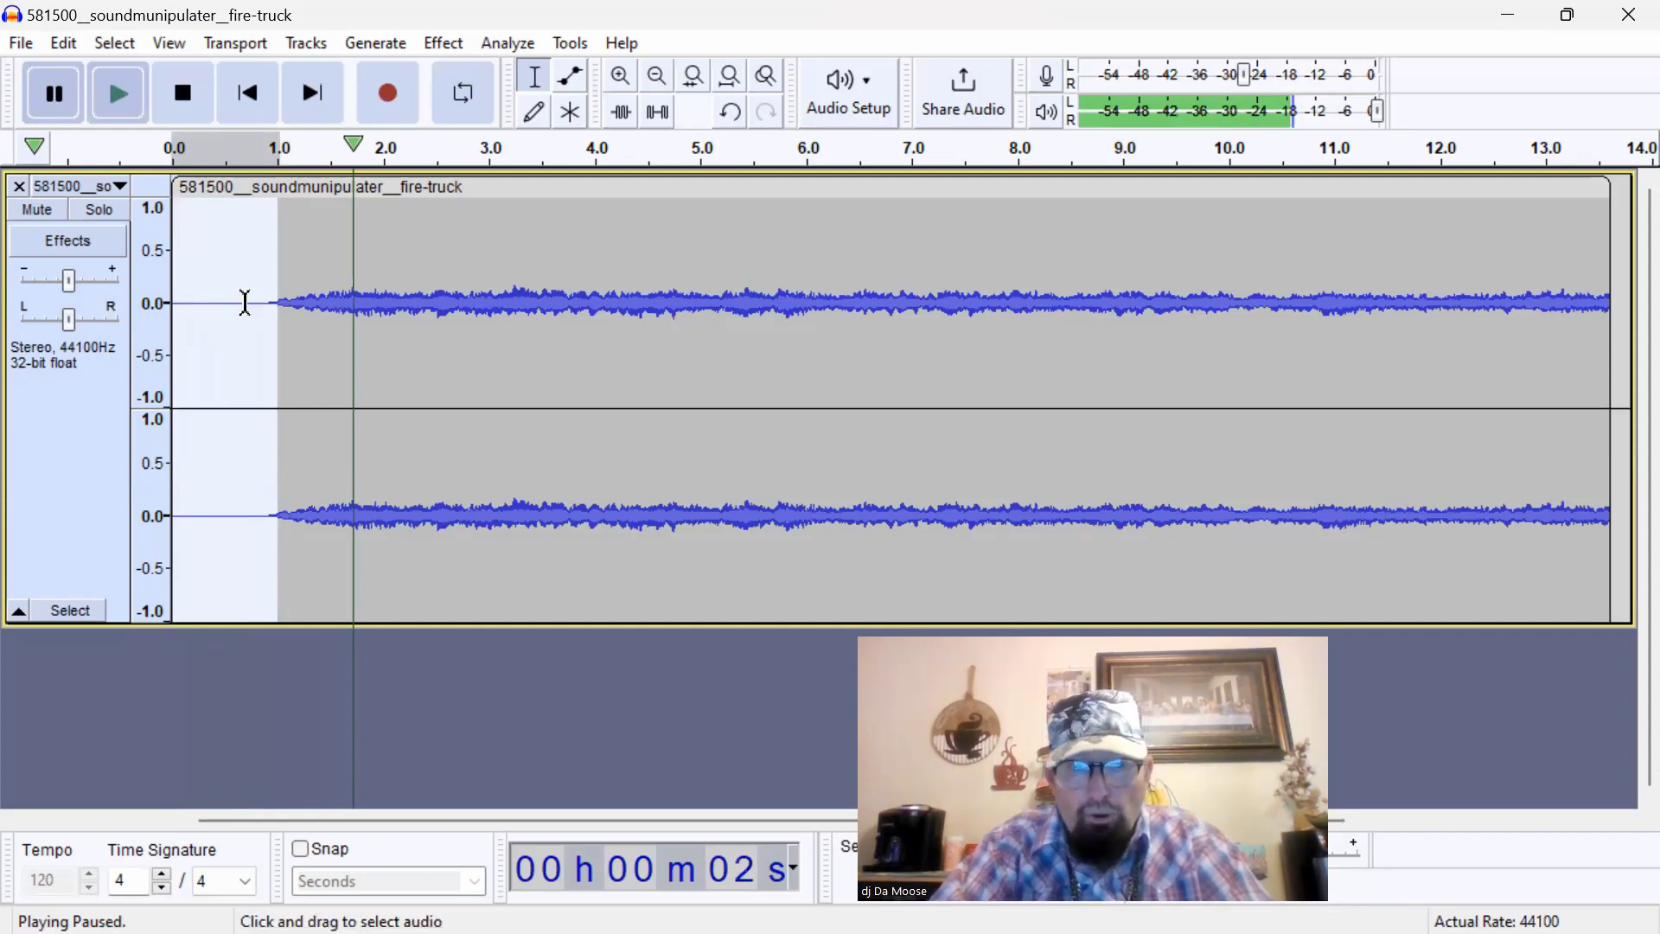
pyautogui.rightClick(246, 307)
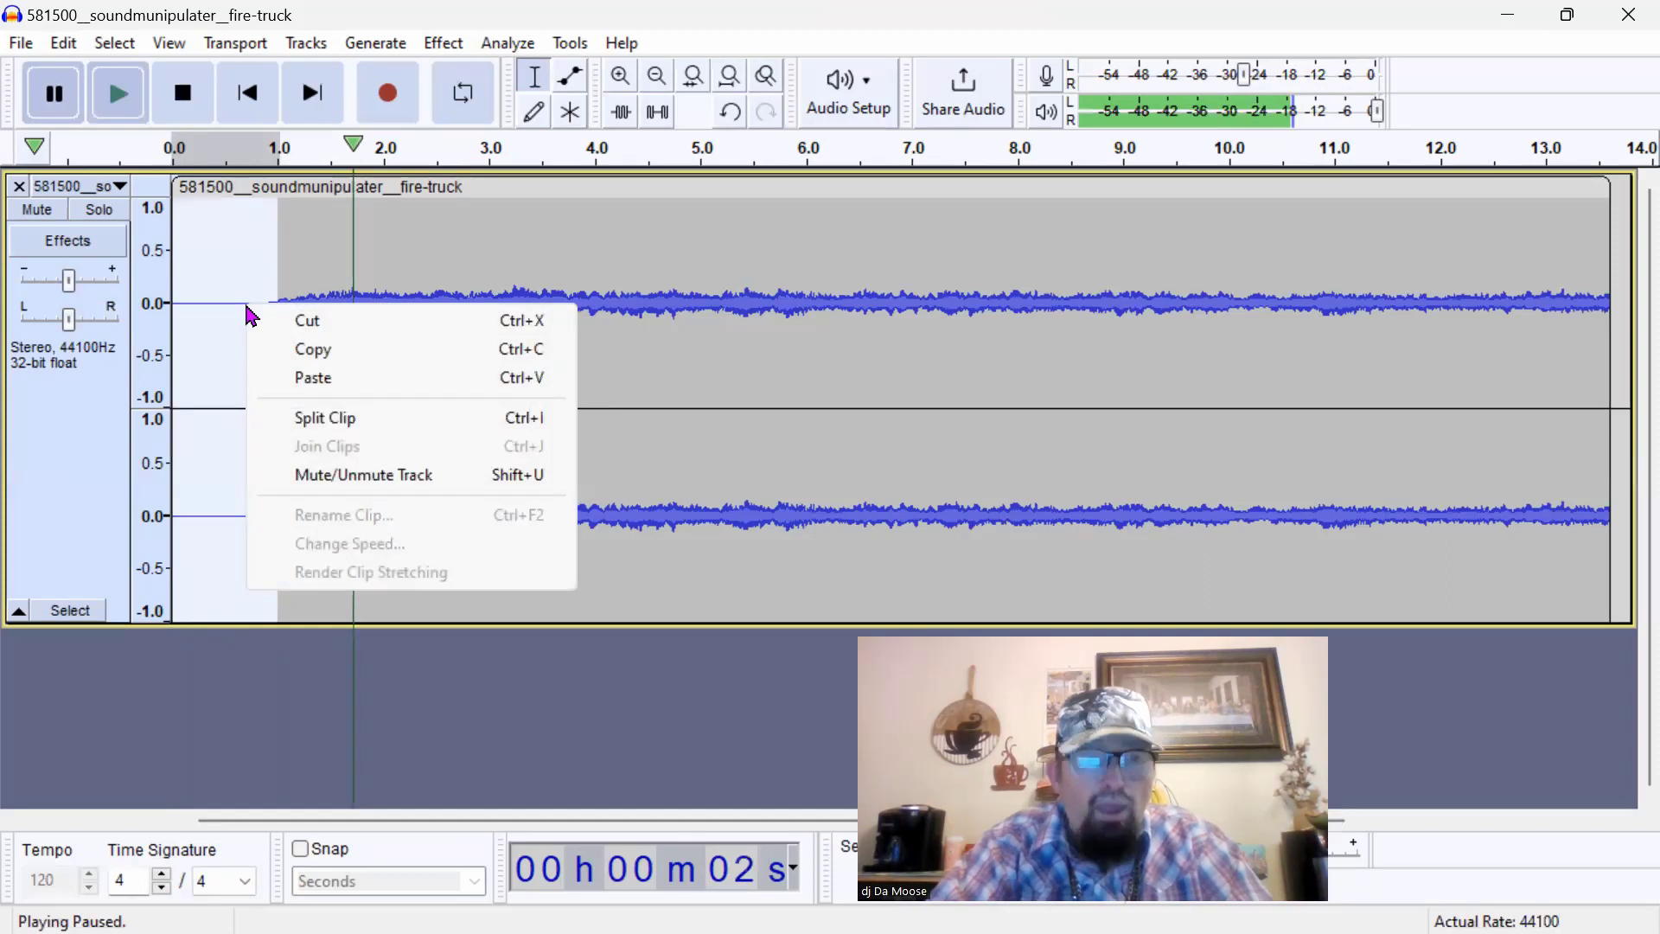
pyautogui.click(306, 325)
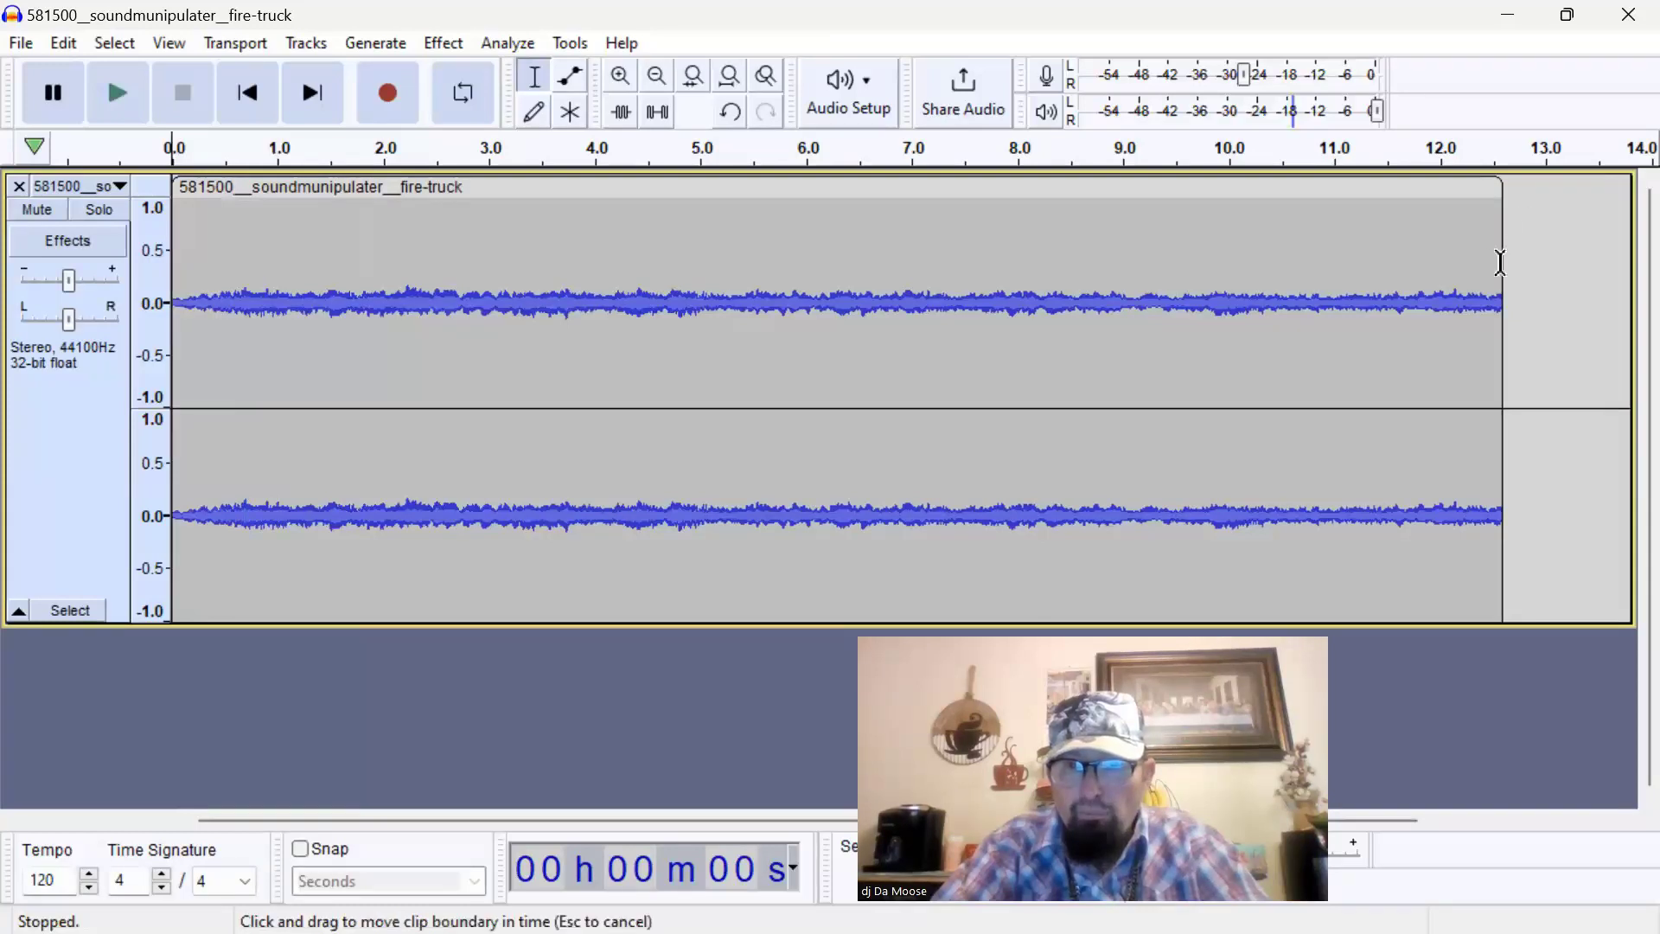
# - Apply a Fade Out to the end of the fire-truck clip, from about 11 seconds onward, and clear the selection
pyautogui.moveTo(1505, 284); pyautogui.dragTo(1331, 286)
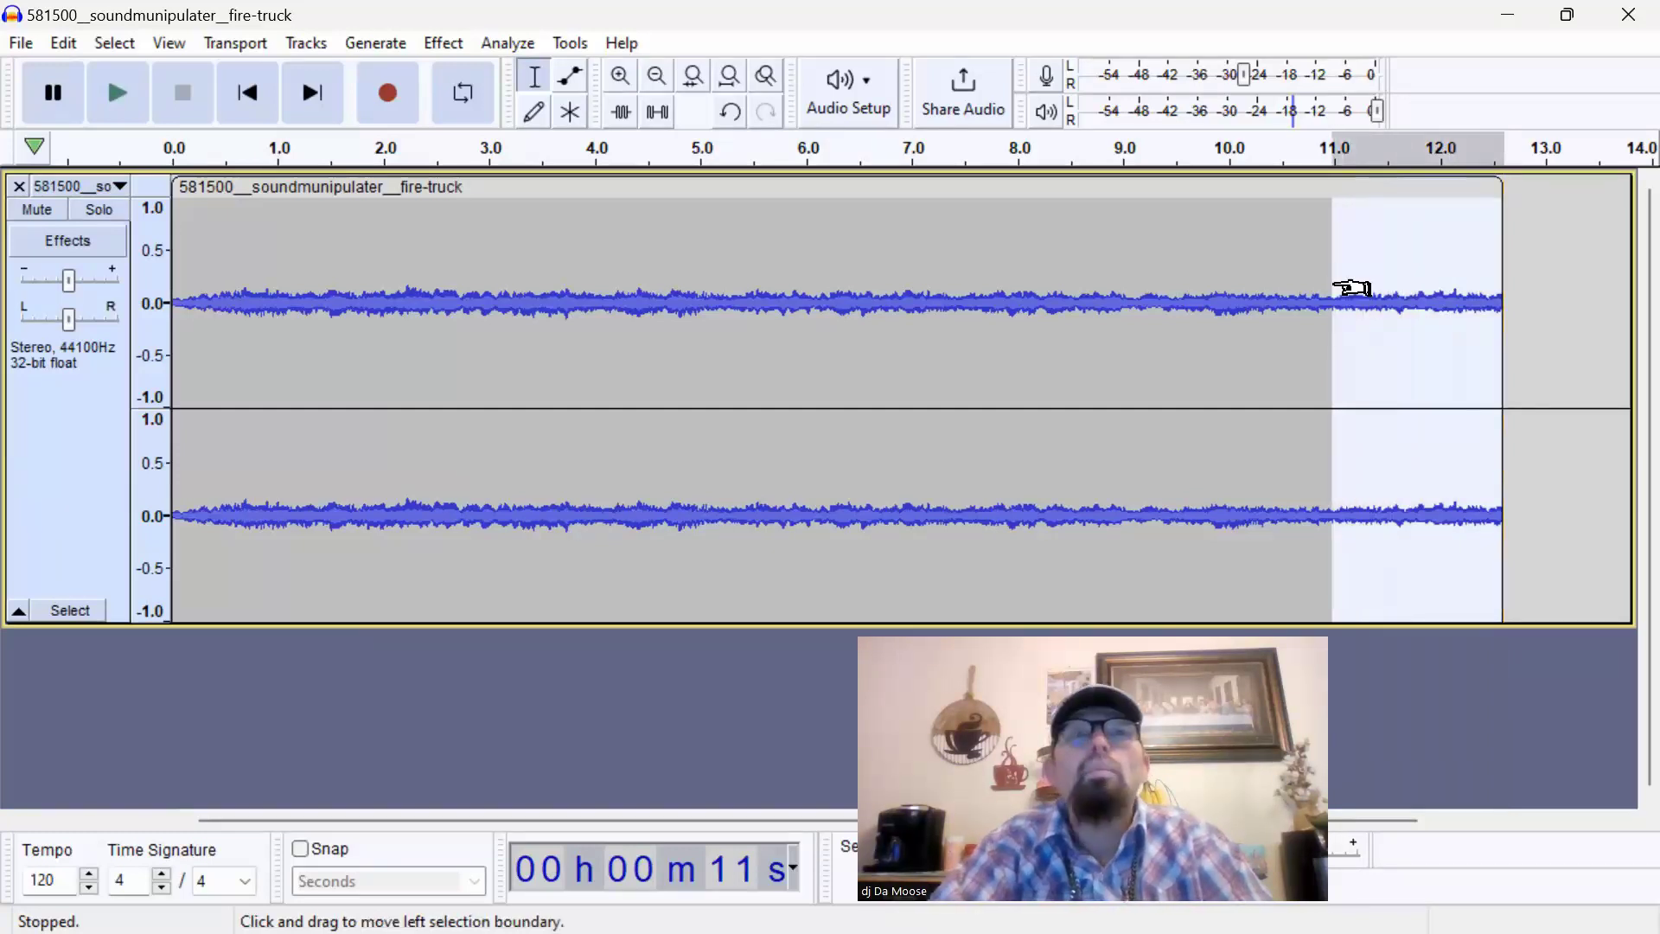
pyautogui.click(444, 43)
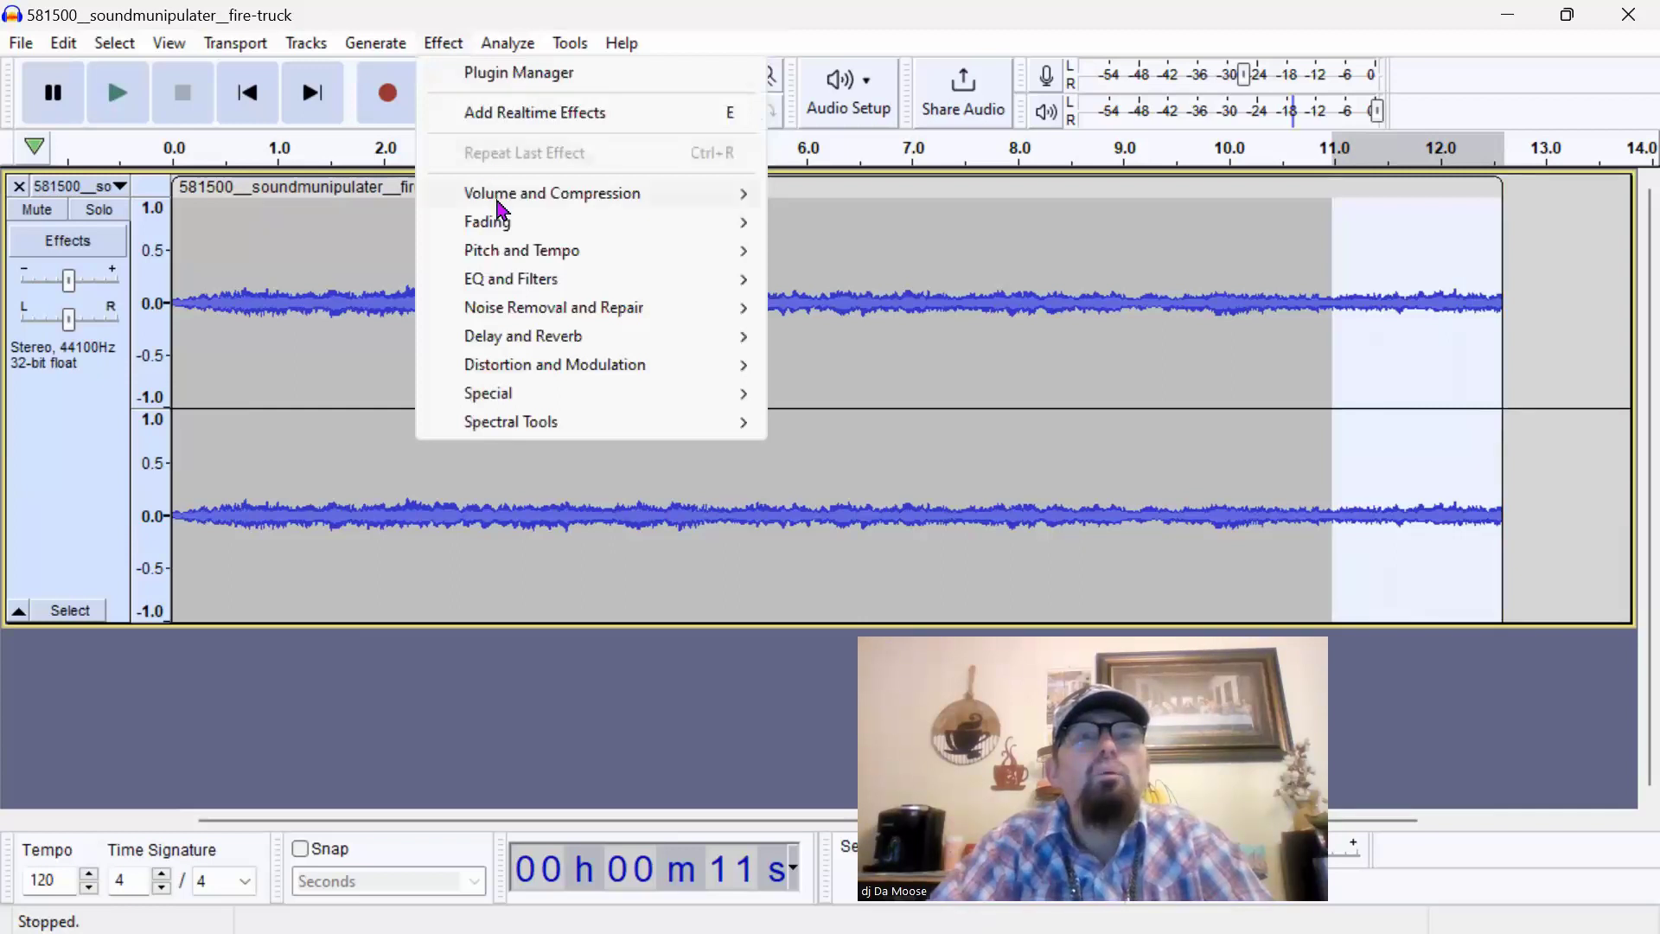
pyautogui.moveTo(508, 228)
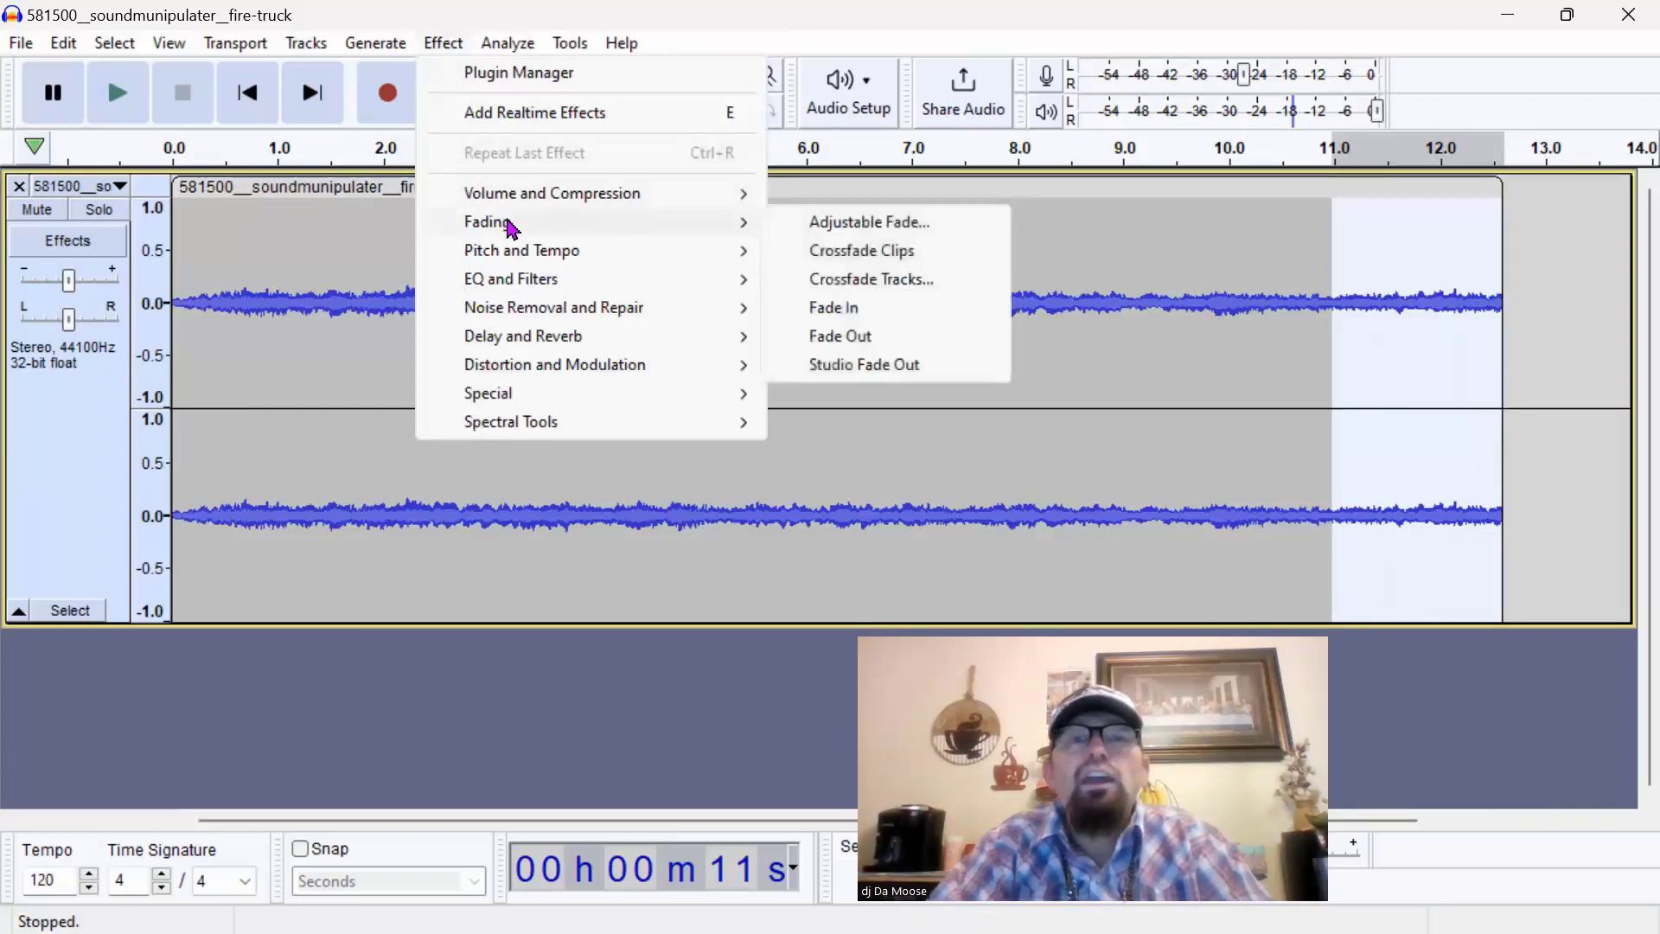
pyautogui.click(889, 337)
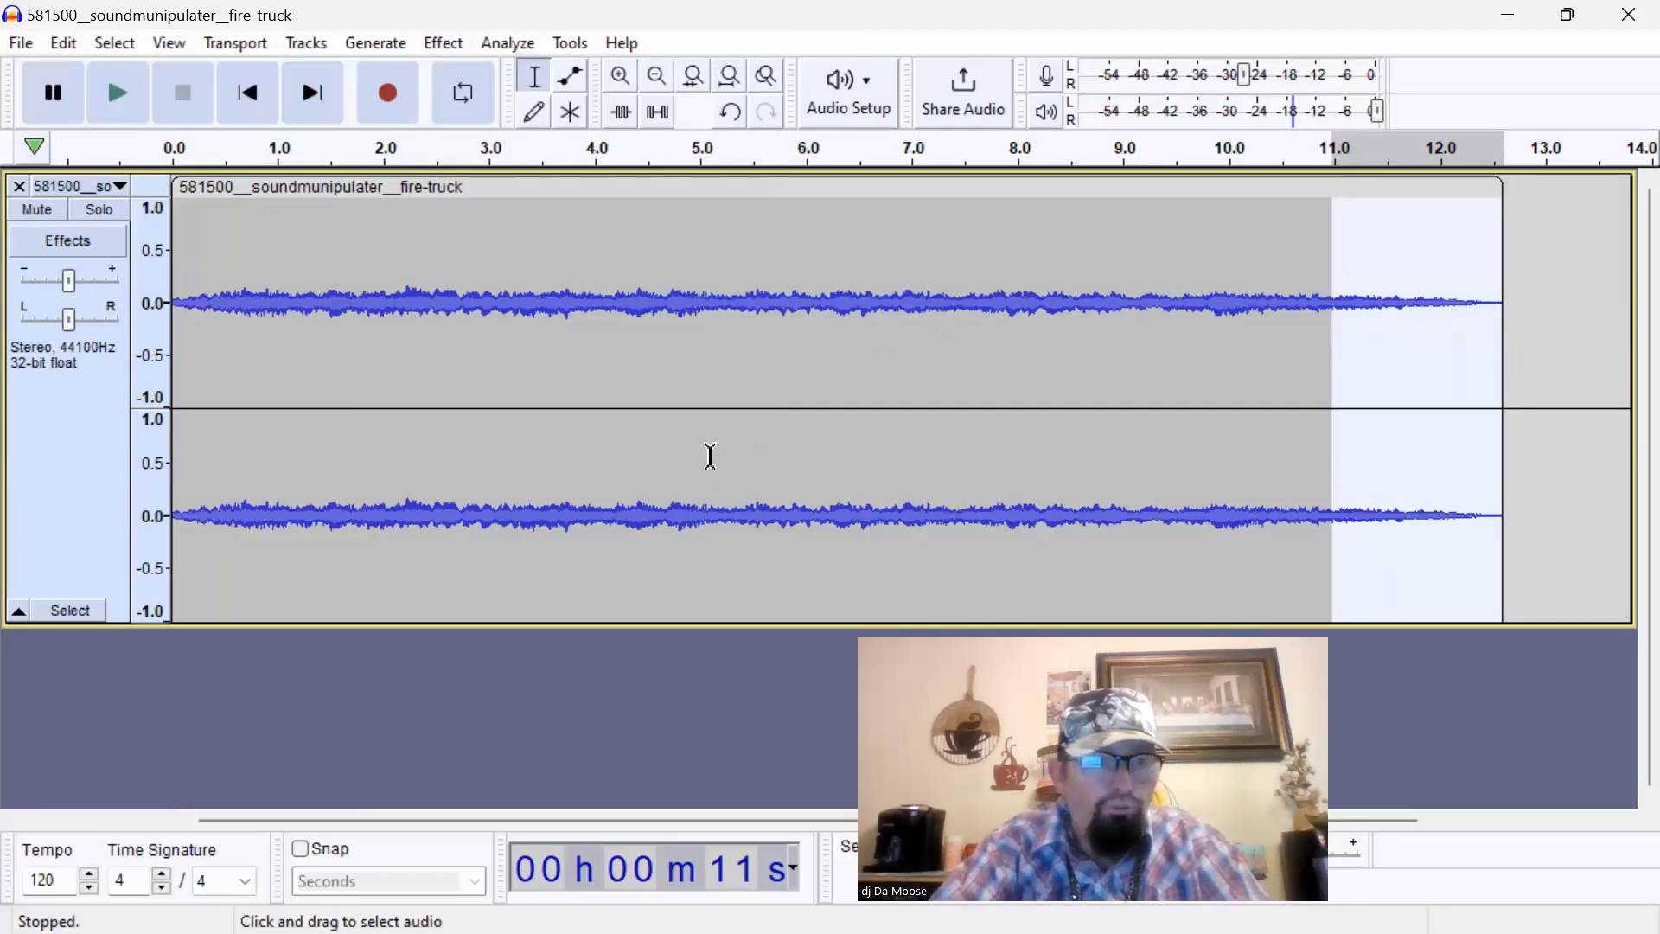
pyautogui.click(536, 573)
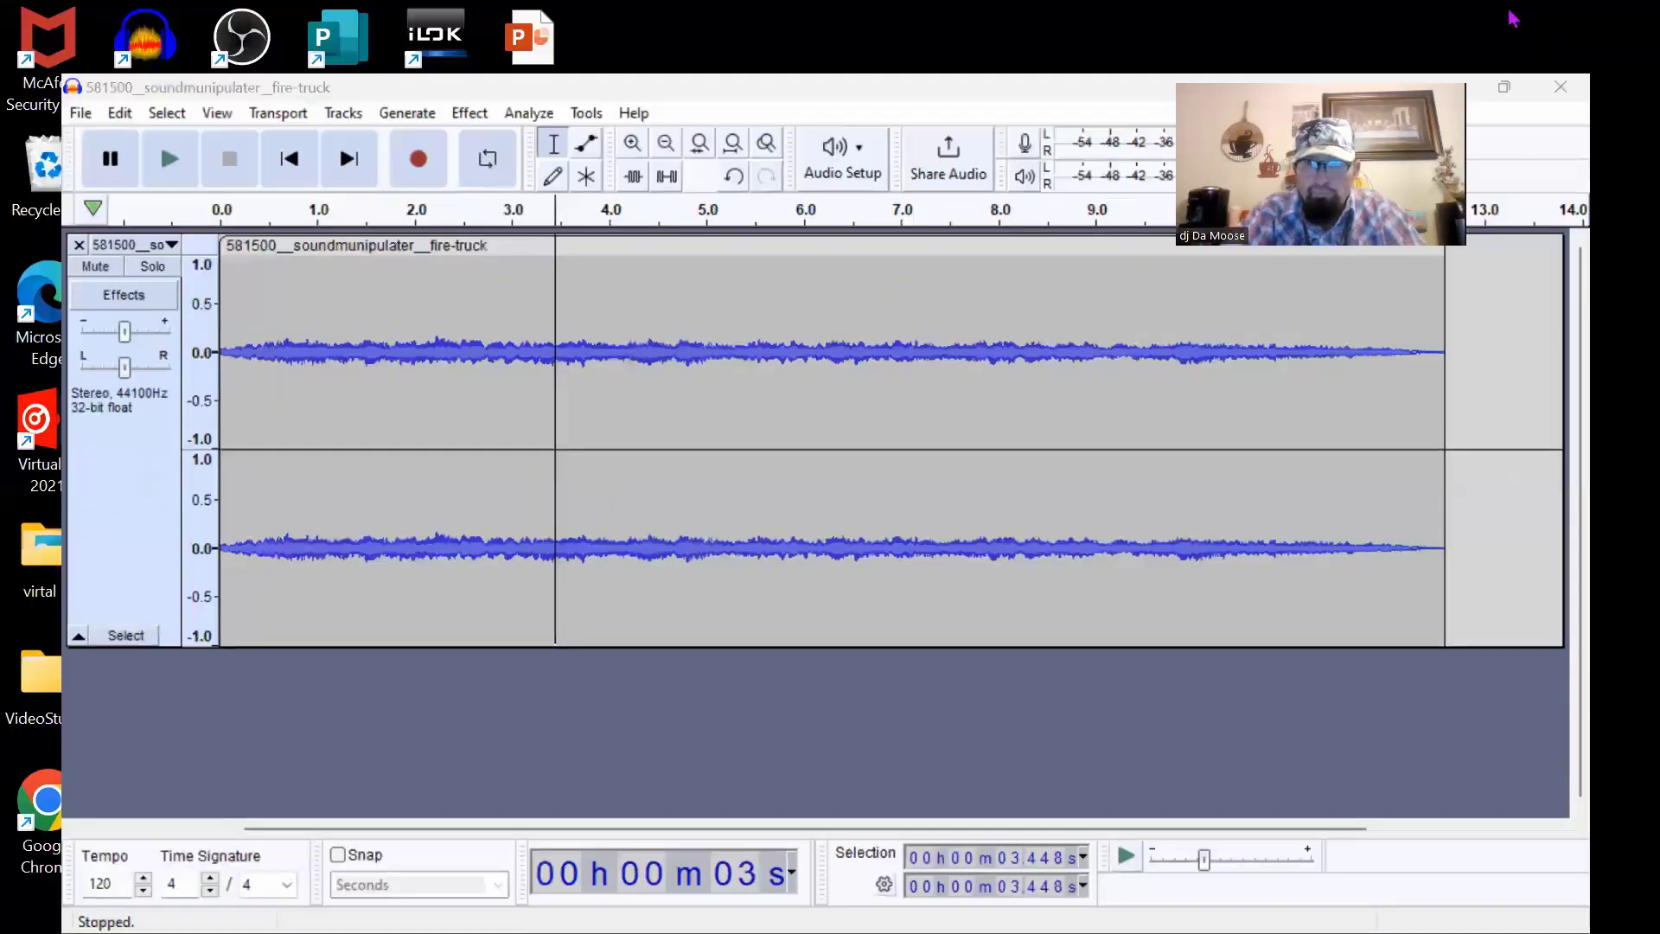
# - Switch to the "we don need no water" project and play it from about 5.6 seconds, pausing near the end
pyautogui.click(1449, 87)
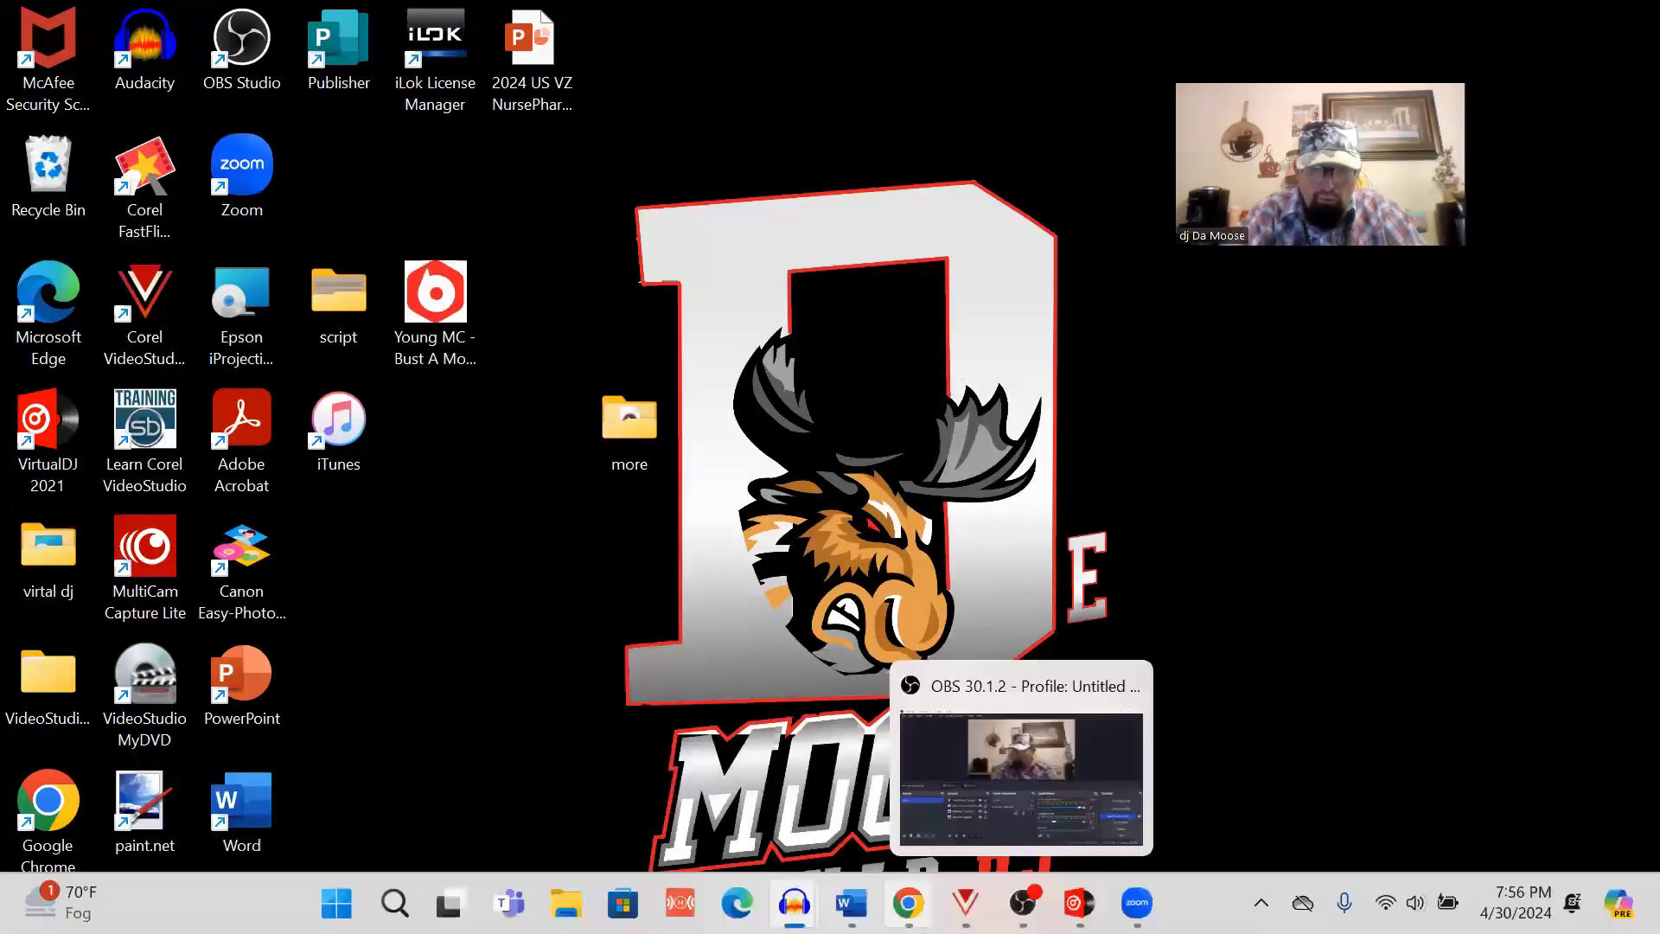
pyautogui.moveTo(908, 903)
pyautogui.moveTo(794, 904)
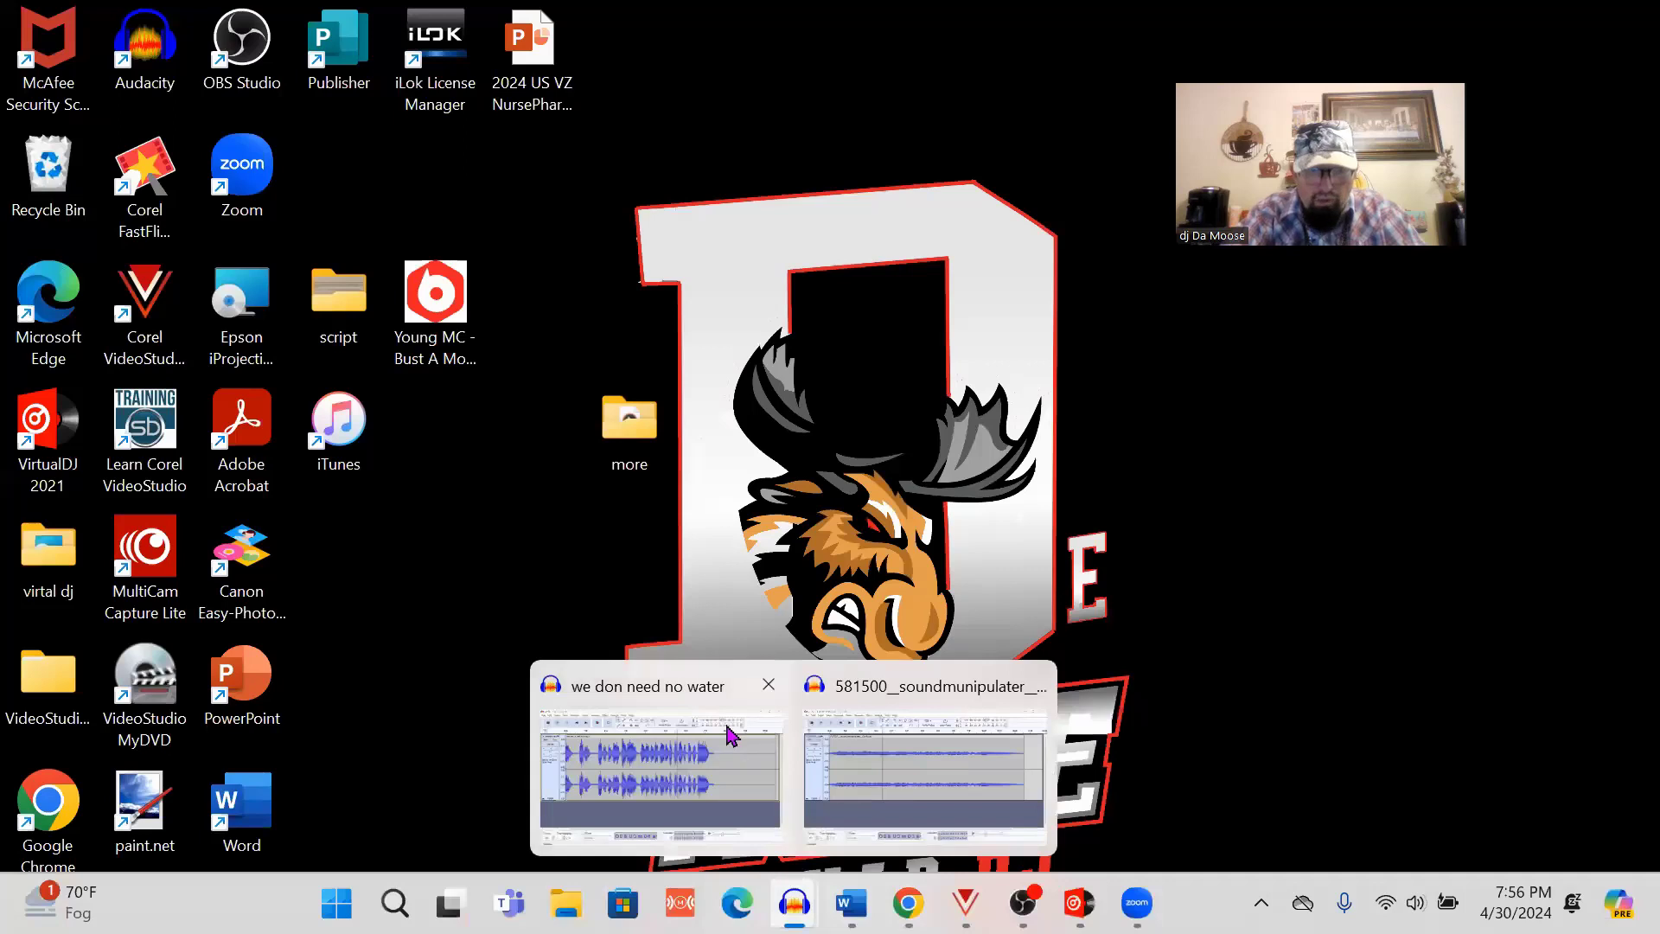
pyautogui.click(707, 692)
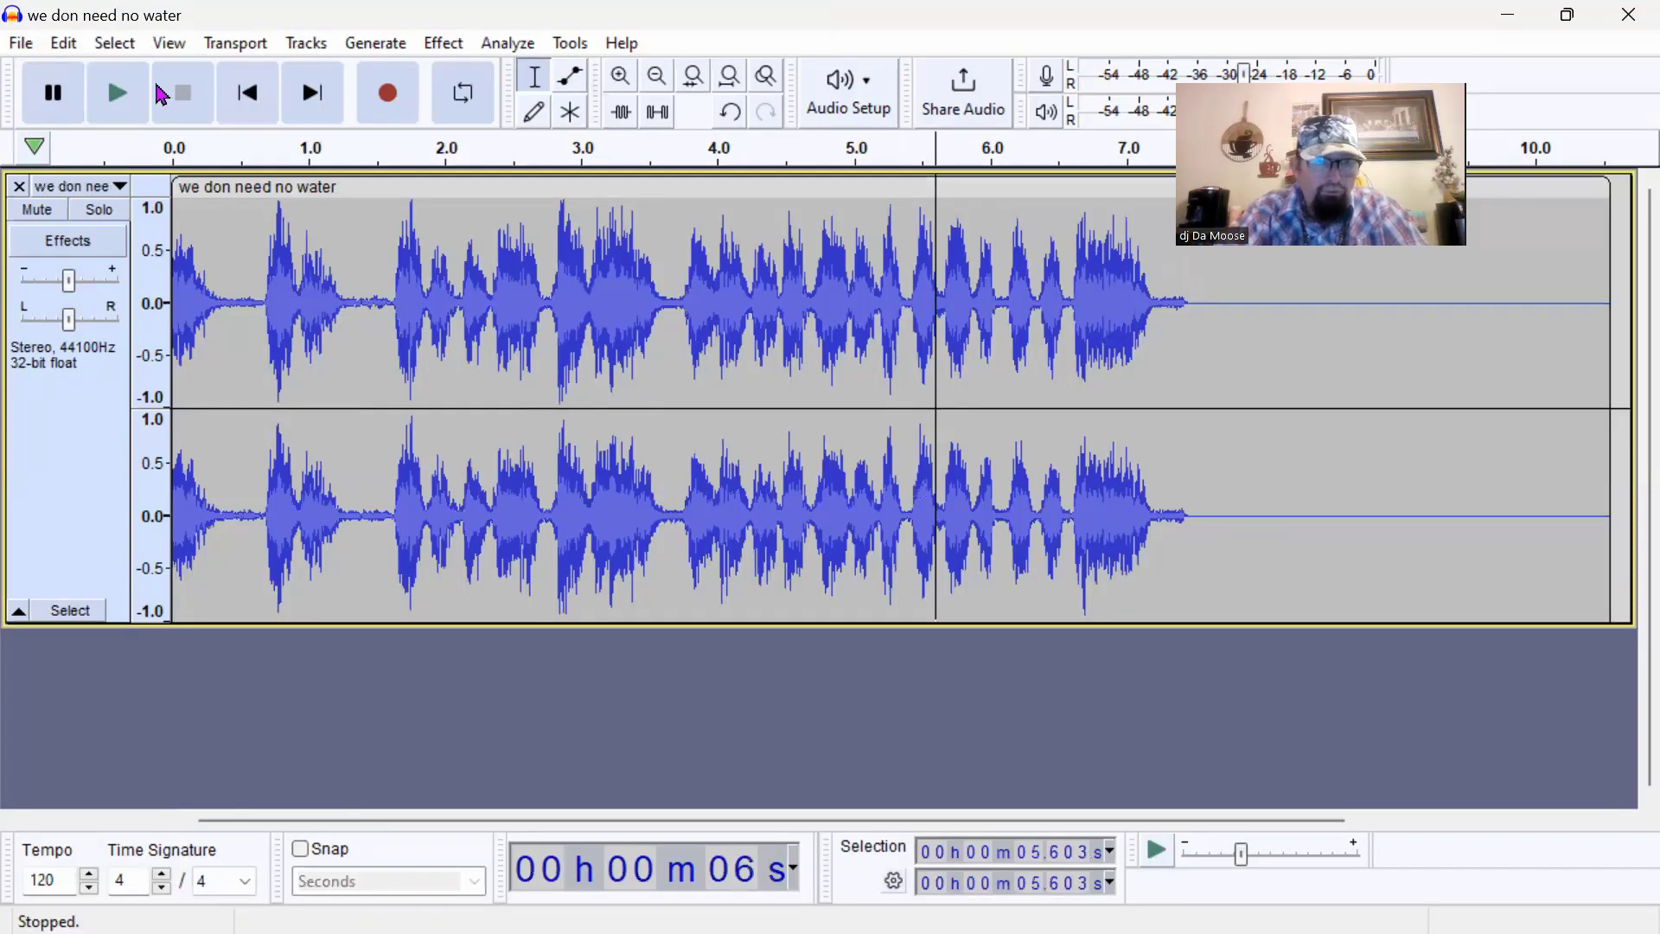
pyautogui.click(119, 96)
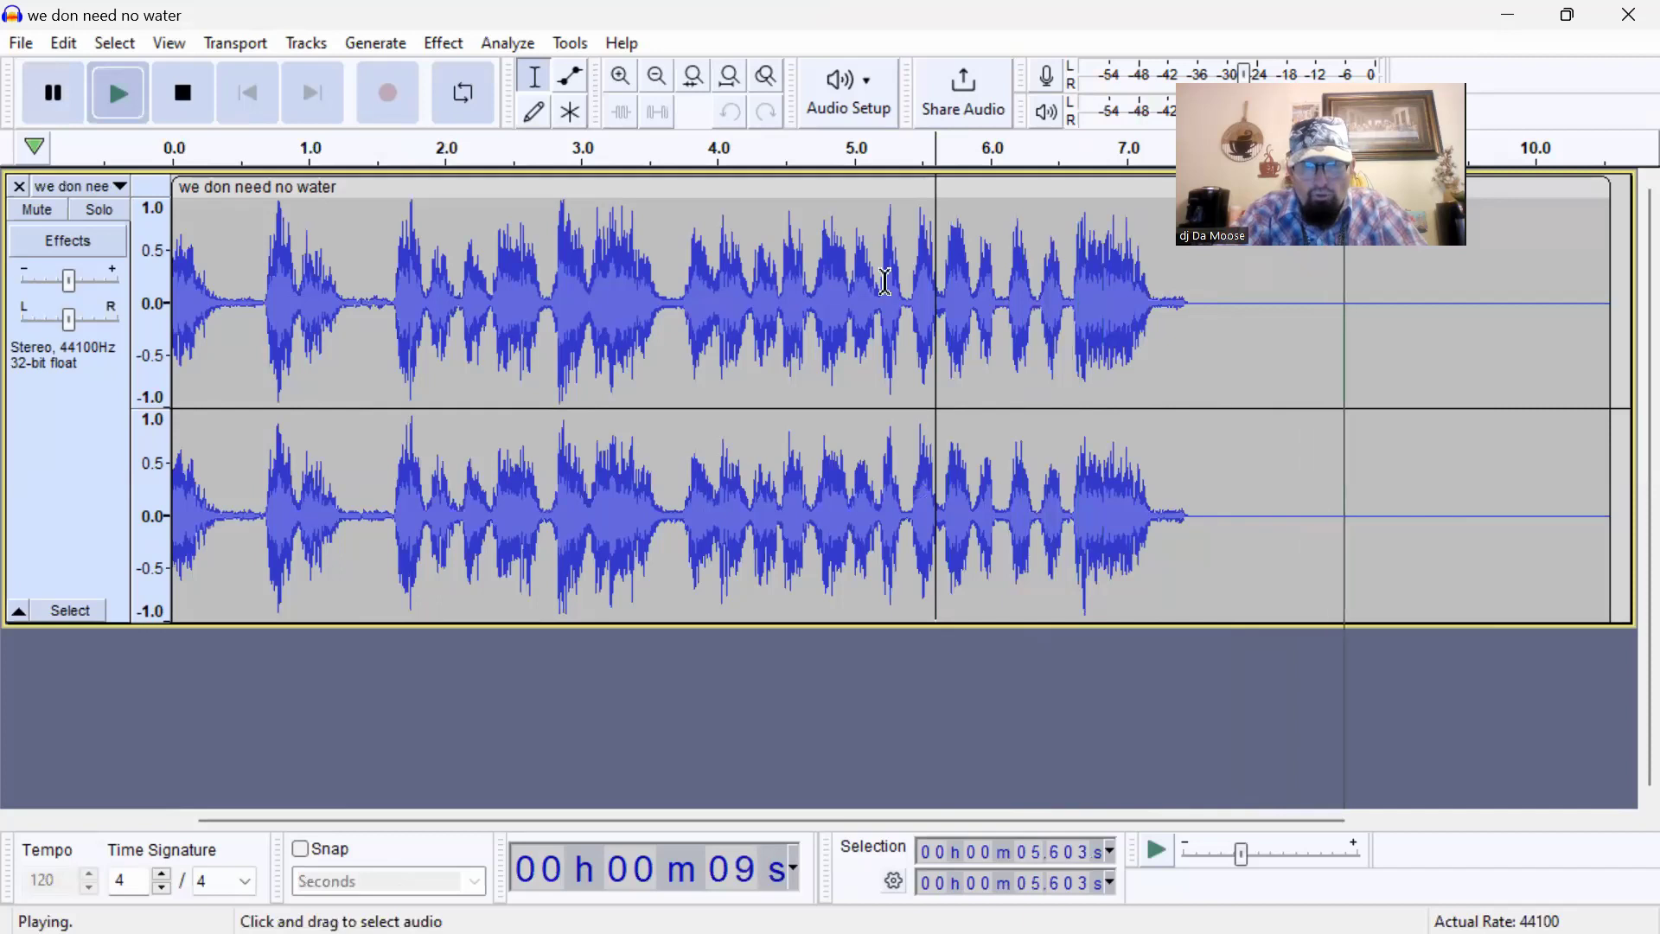
pyautogui.click(52, 96)
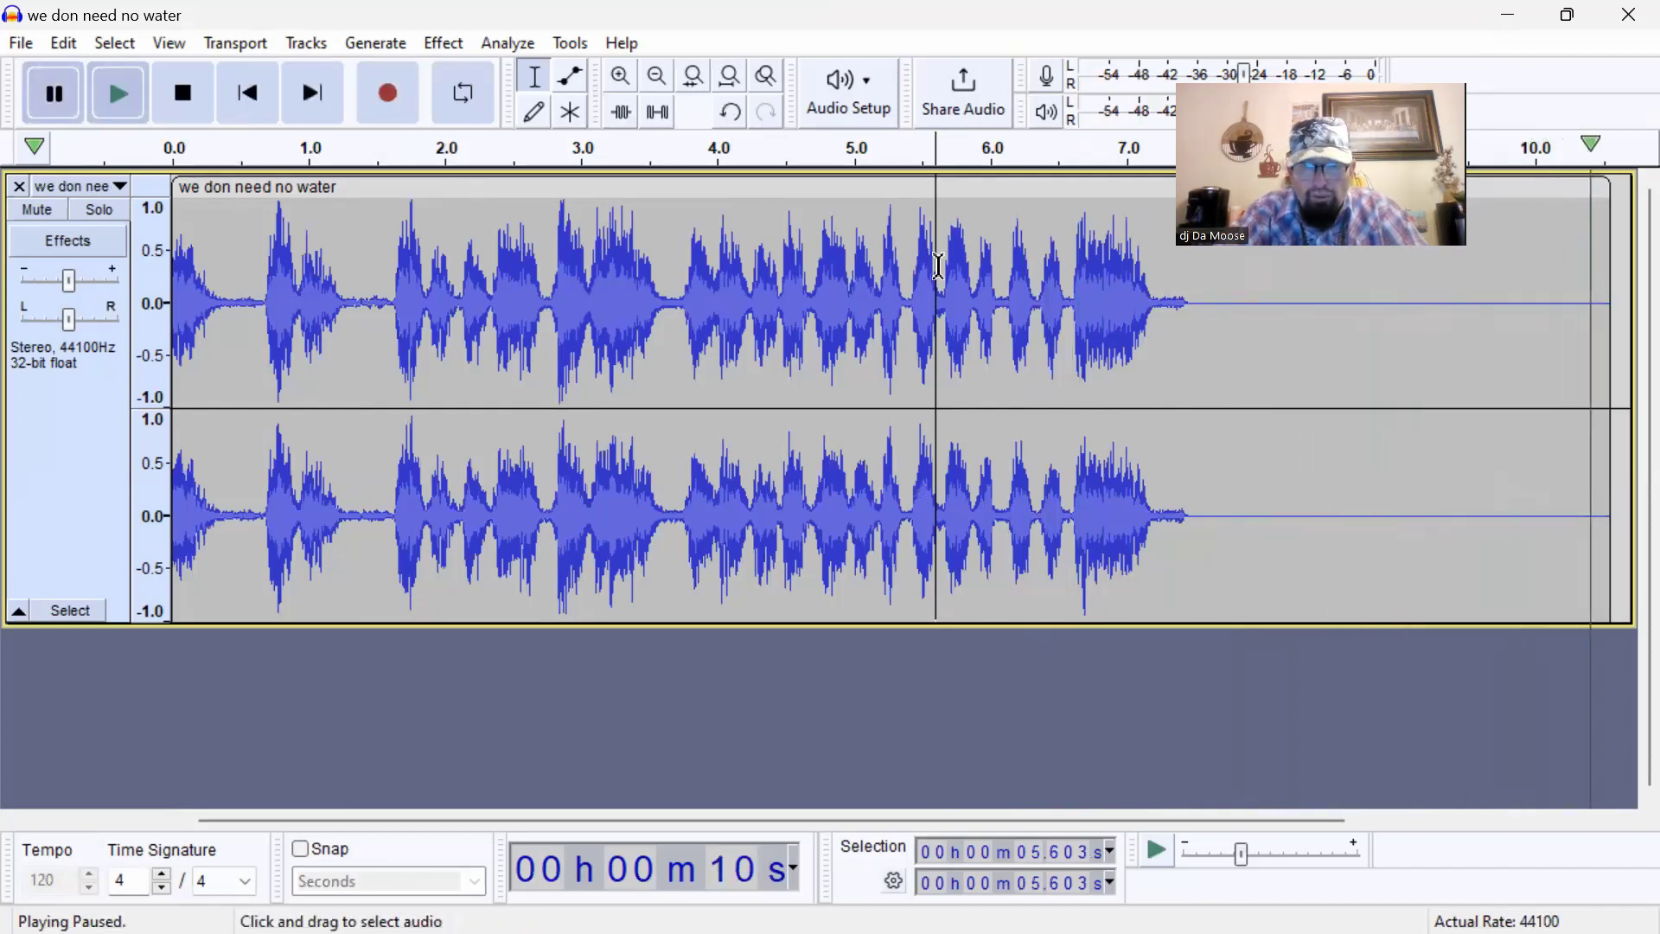
# - Preview and cut the passage from about 5.45 to 6.35 seconds, and play the clip from about 4.8 seconds to check the edit
pyautogui.moveTo(940, 268); pyautogui.dragTo(1016, 275)
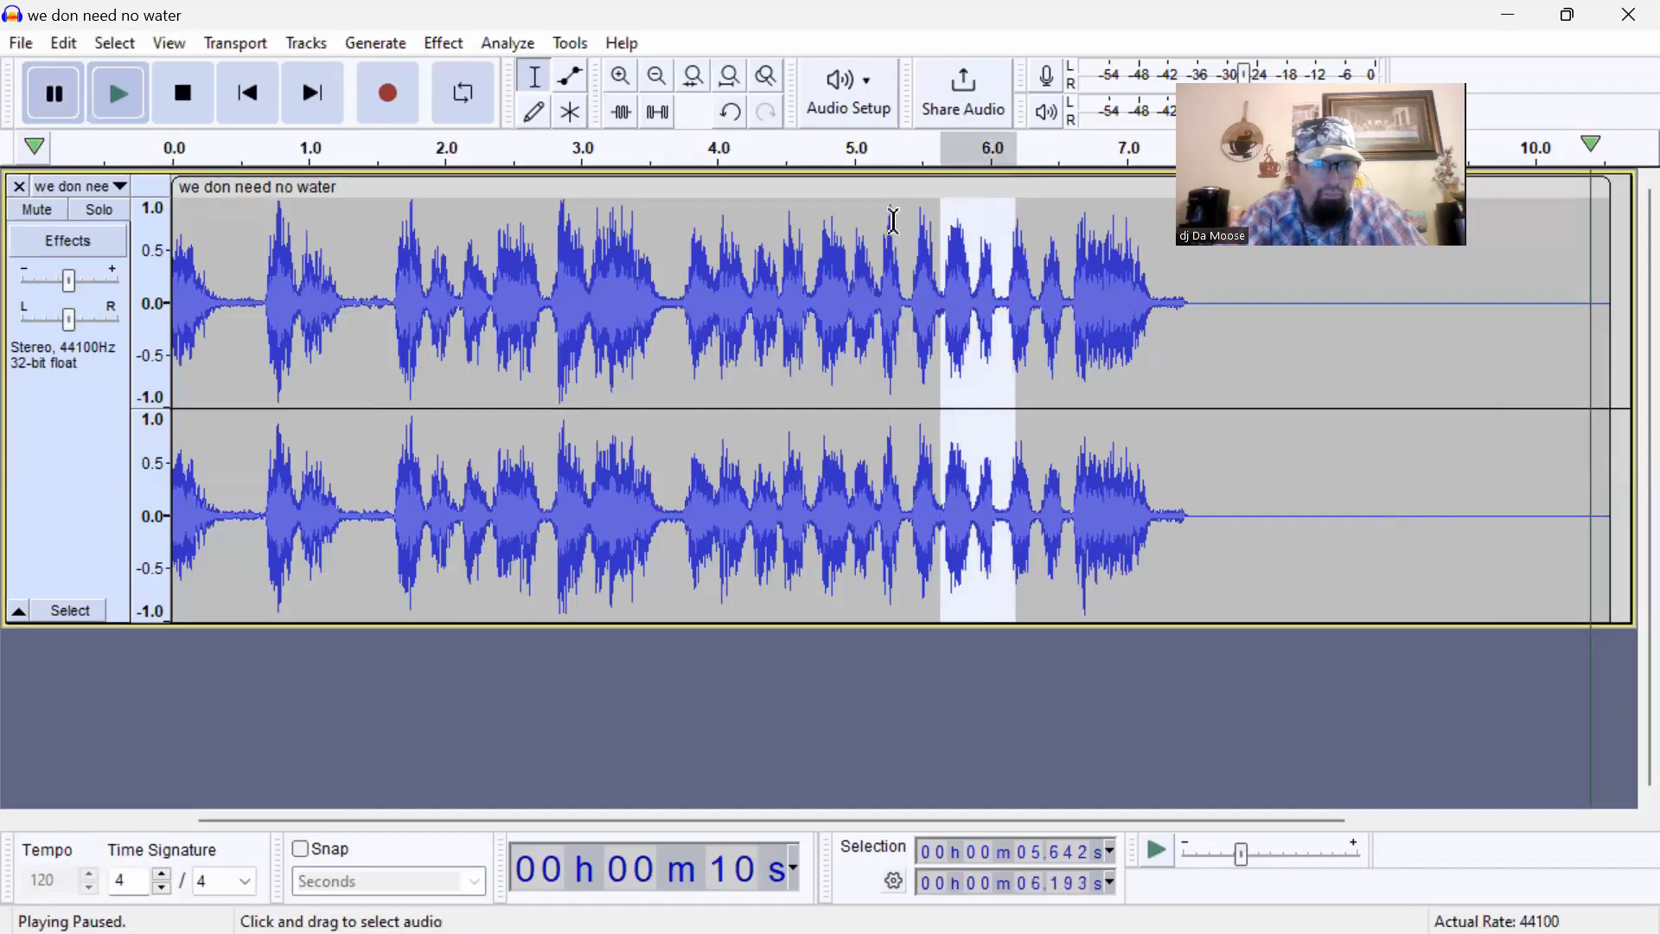
pyautogui.click(121, 100)
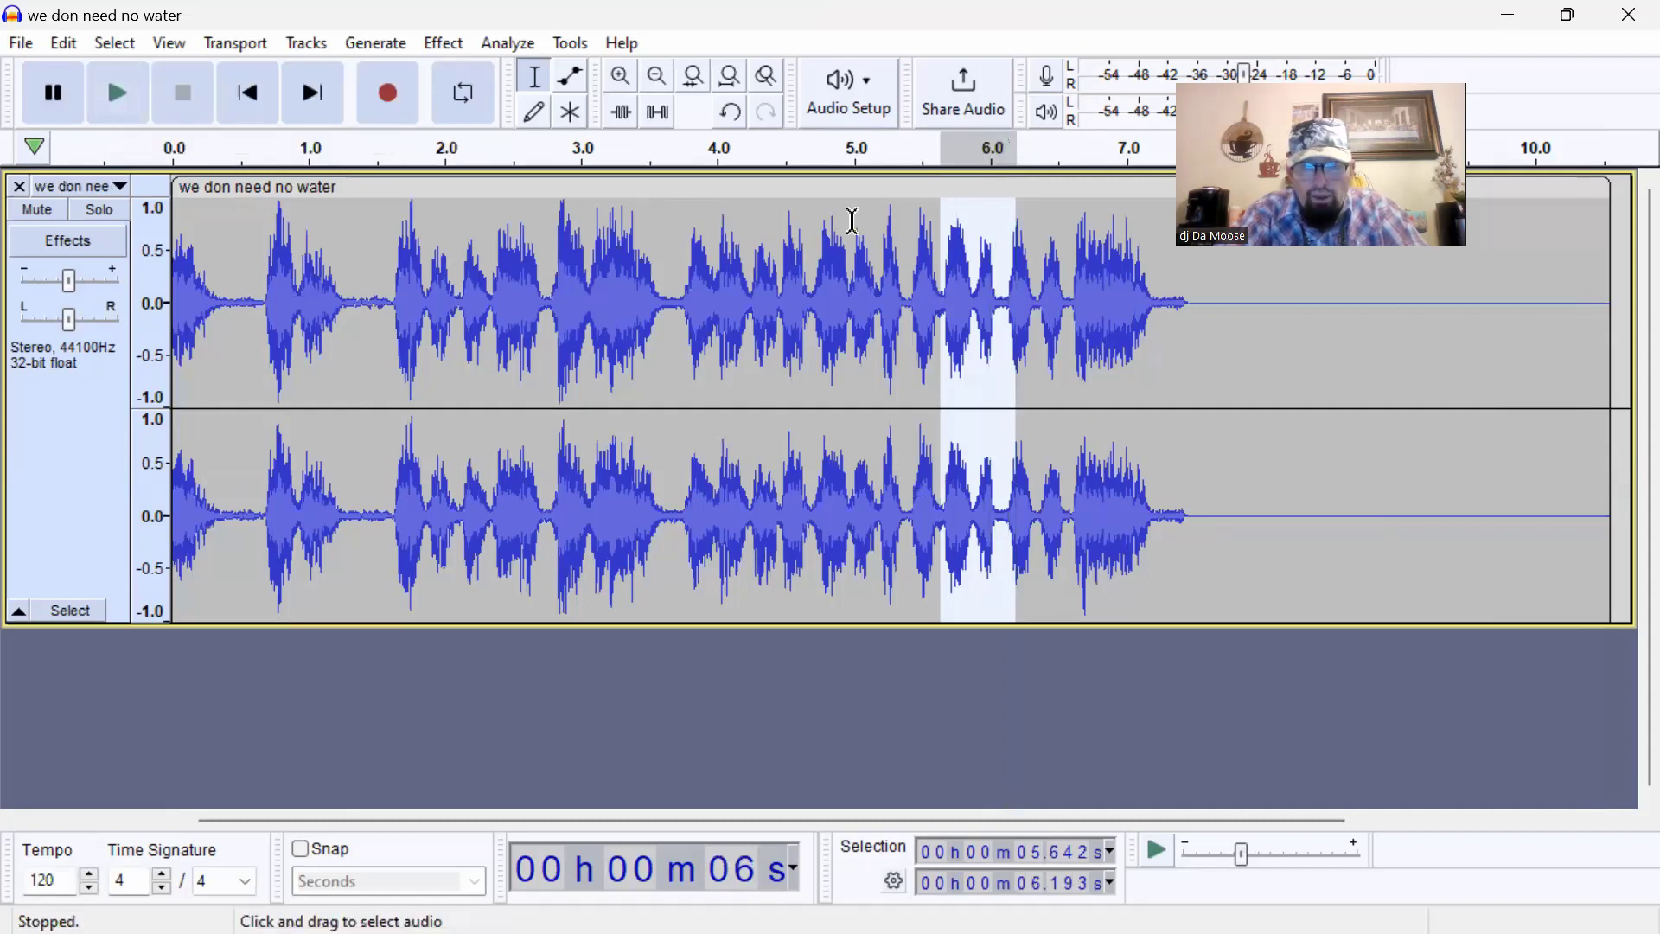
pyautogui.moveTo(1036, 257); pyautogui.dragTo(915, 254)
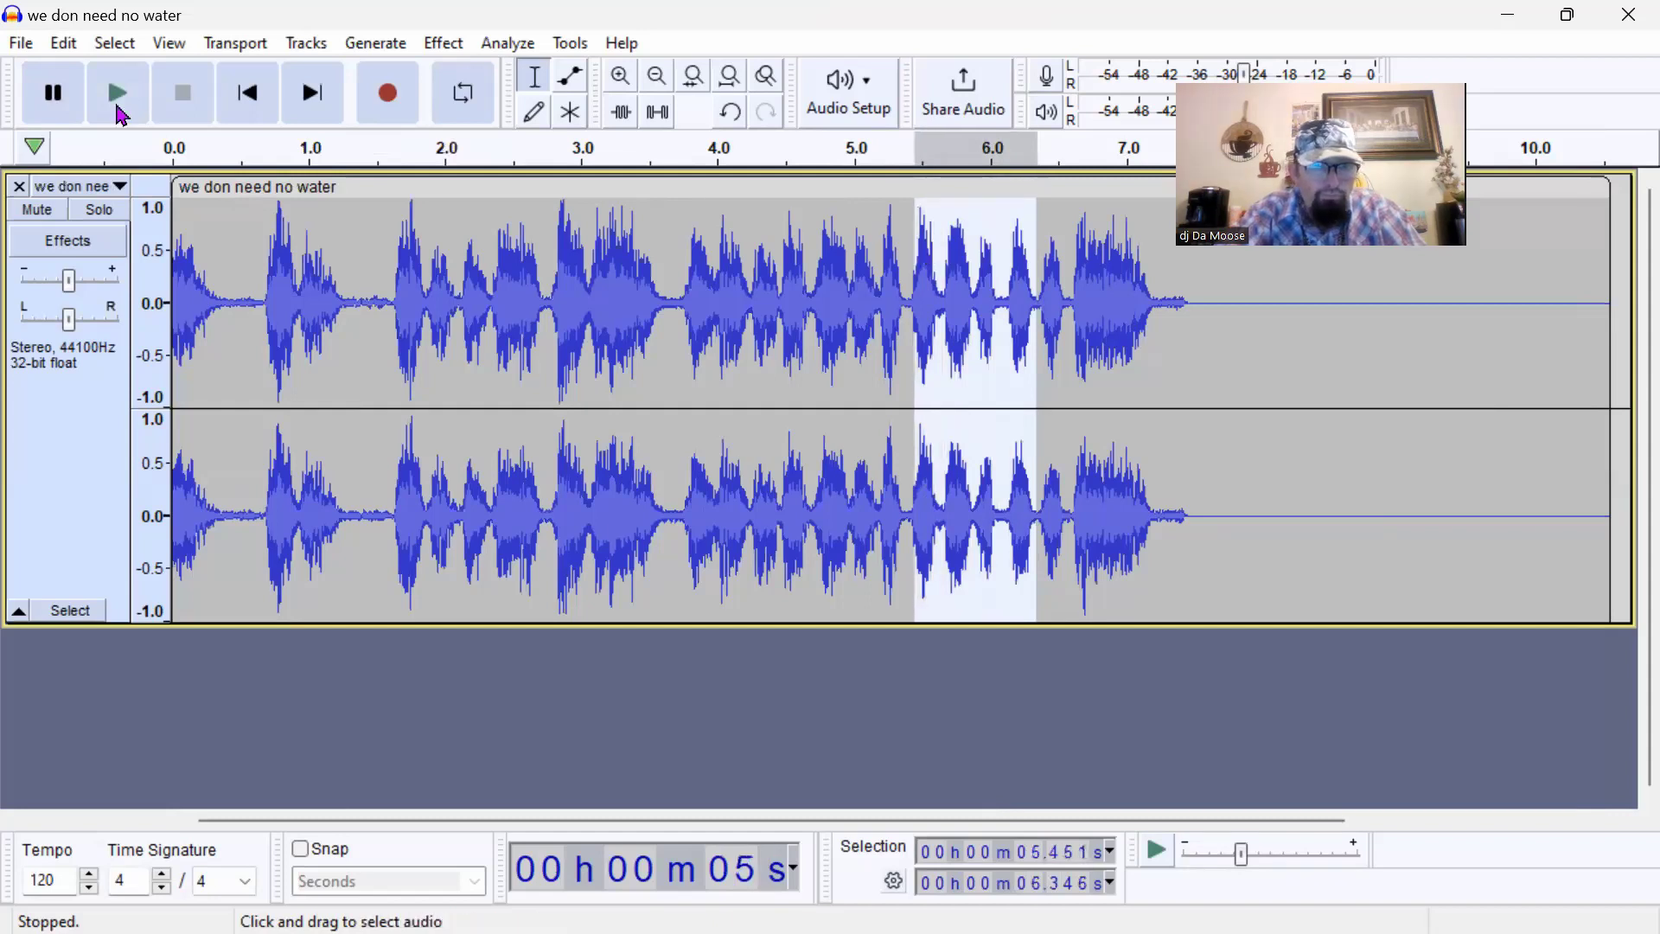
pyautogui.click(120, 94)
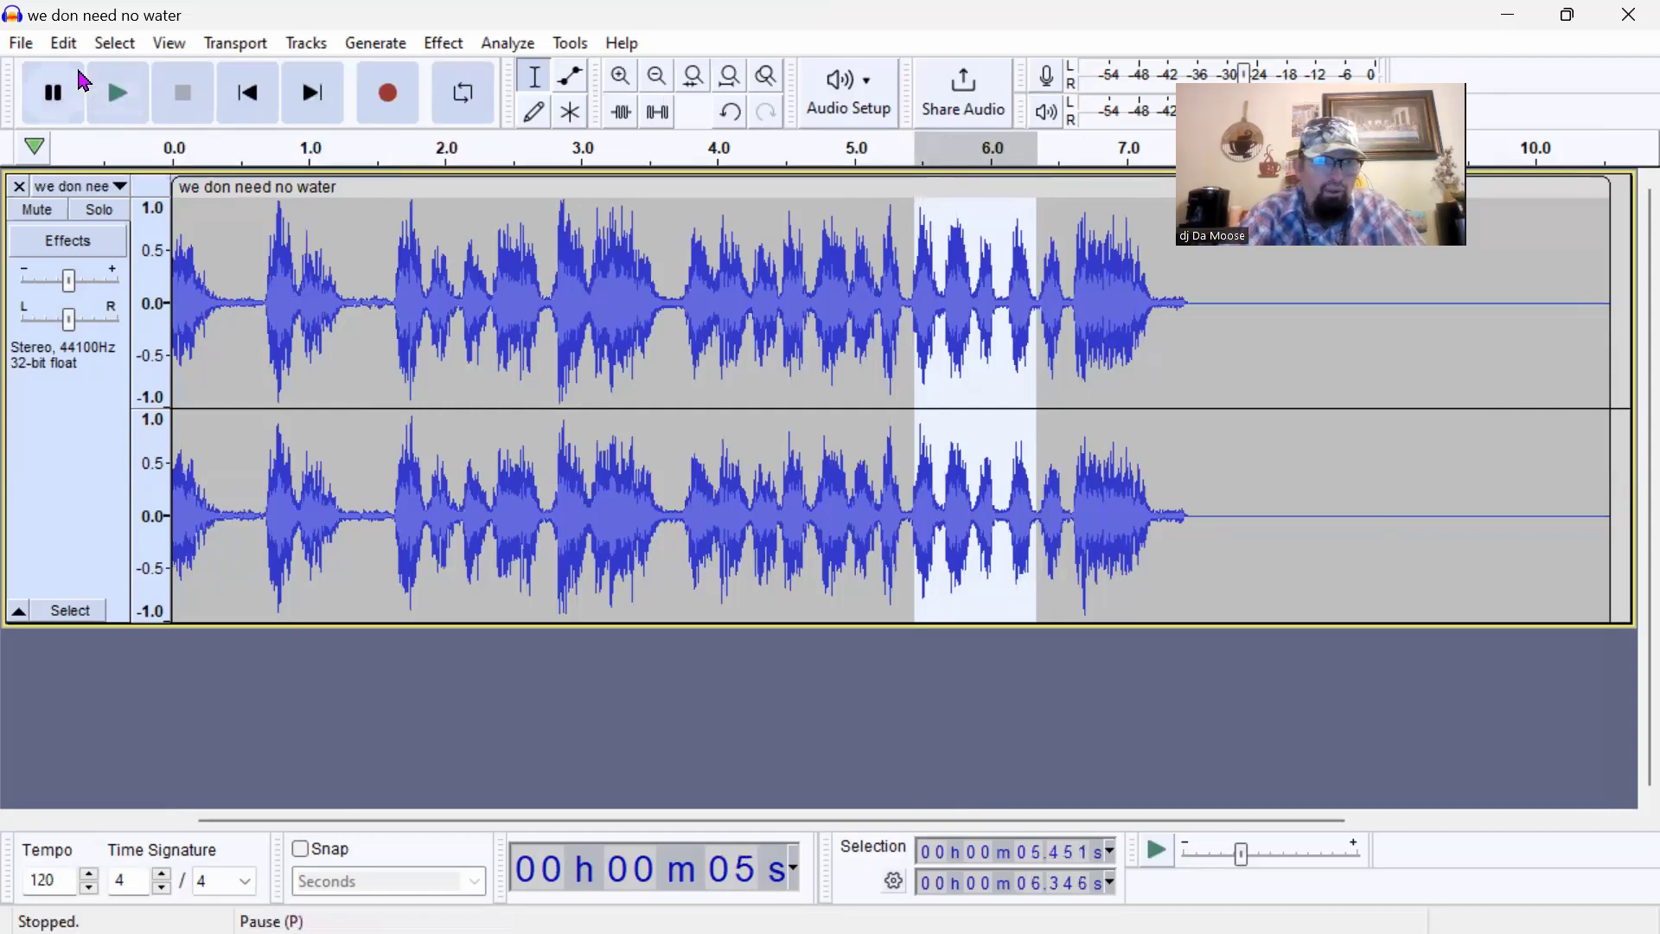
pyautogui.click(64, 43)
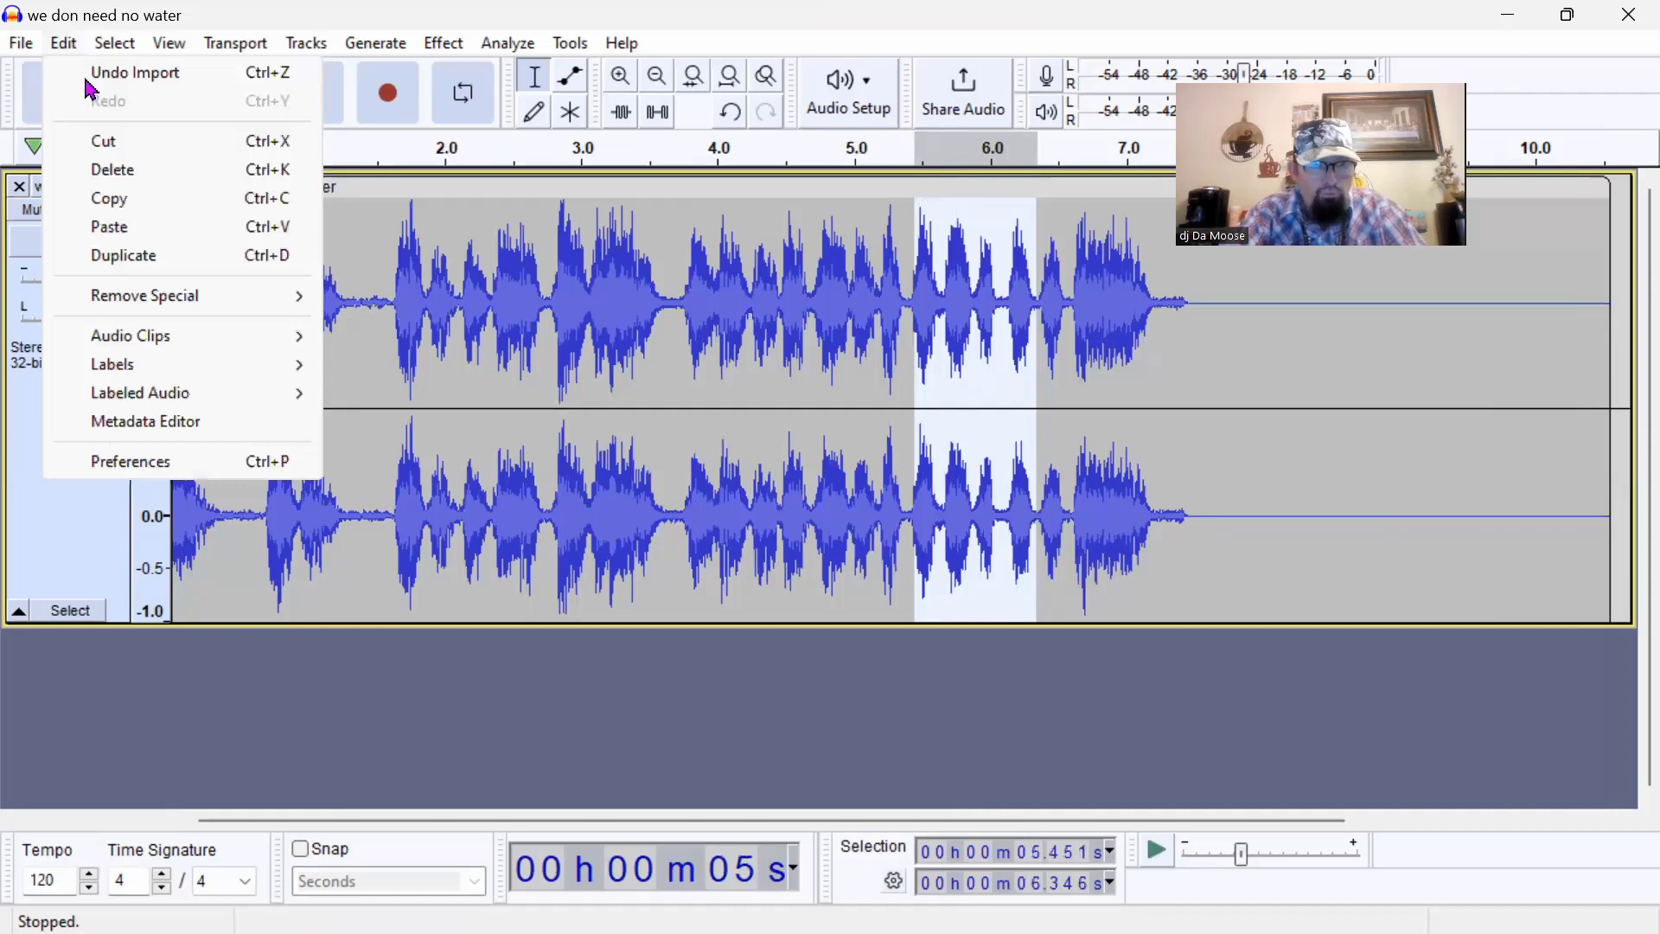
pyautogui.click(115, 145)
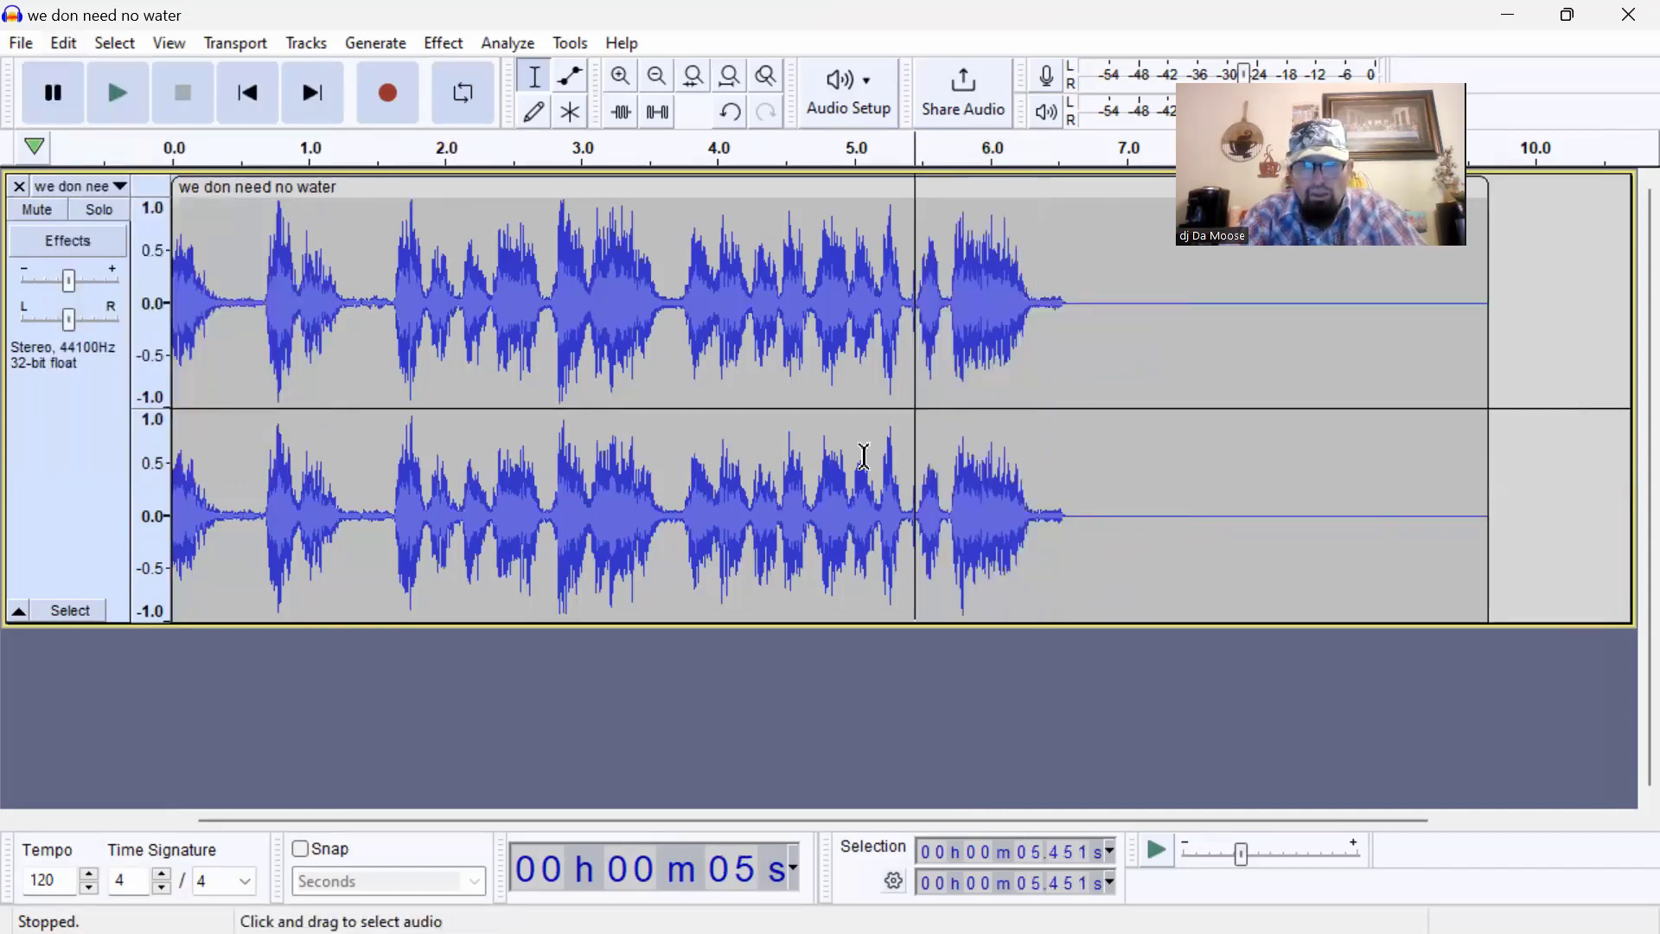
pyautogui.click(826, 230)
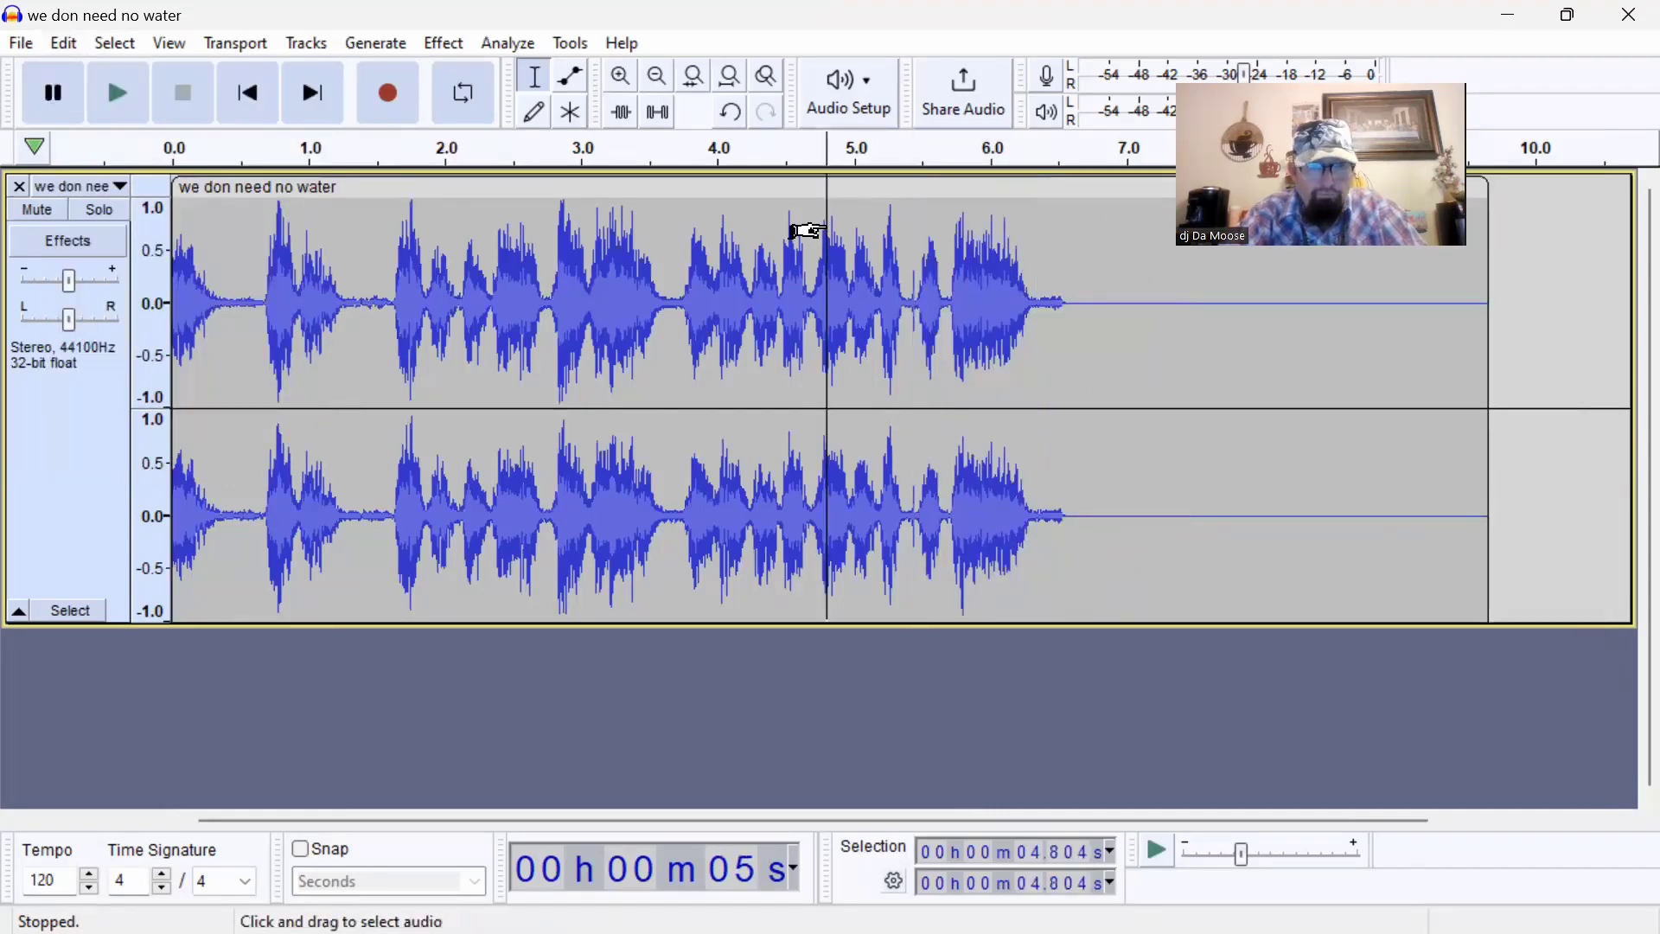
pyautogui.click(122, 94)
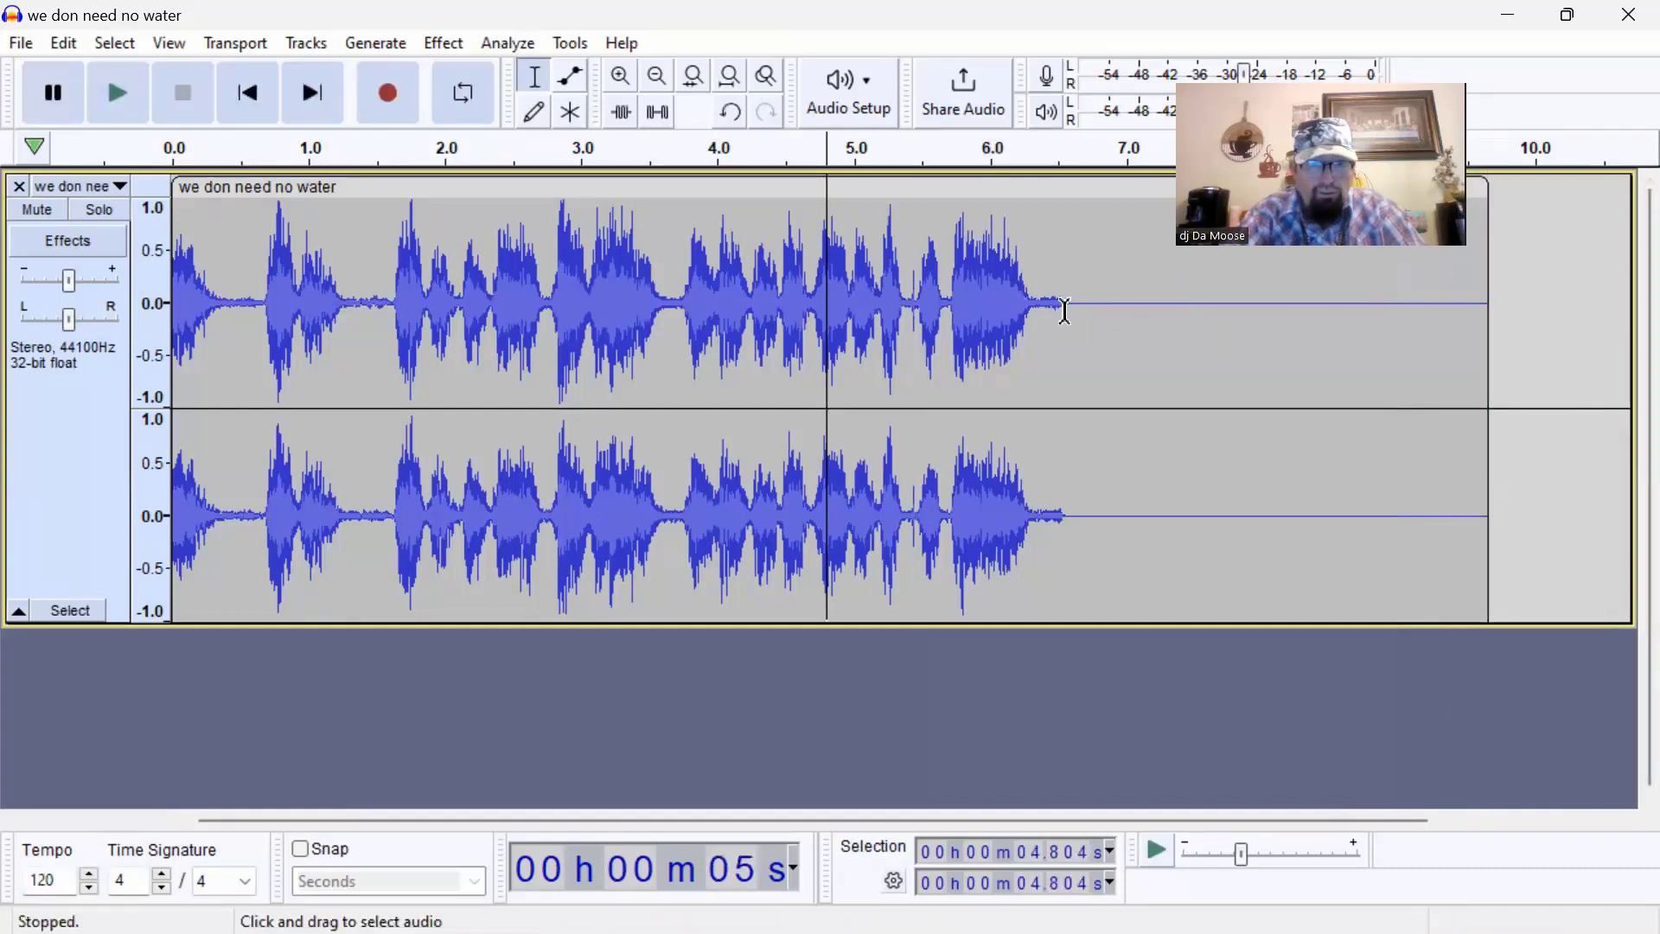
# - Cut the silent tail of the "we don need no water" clip, from about 6.56 seconds to its end
pyautogui.moveTo(1064, 311); pyautogui.dragTo(1501, 344)
pyautogui.rightClick(1217, 358)
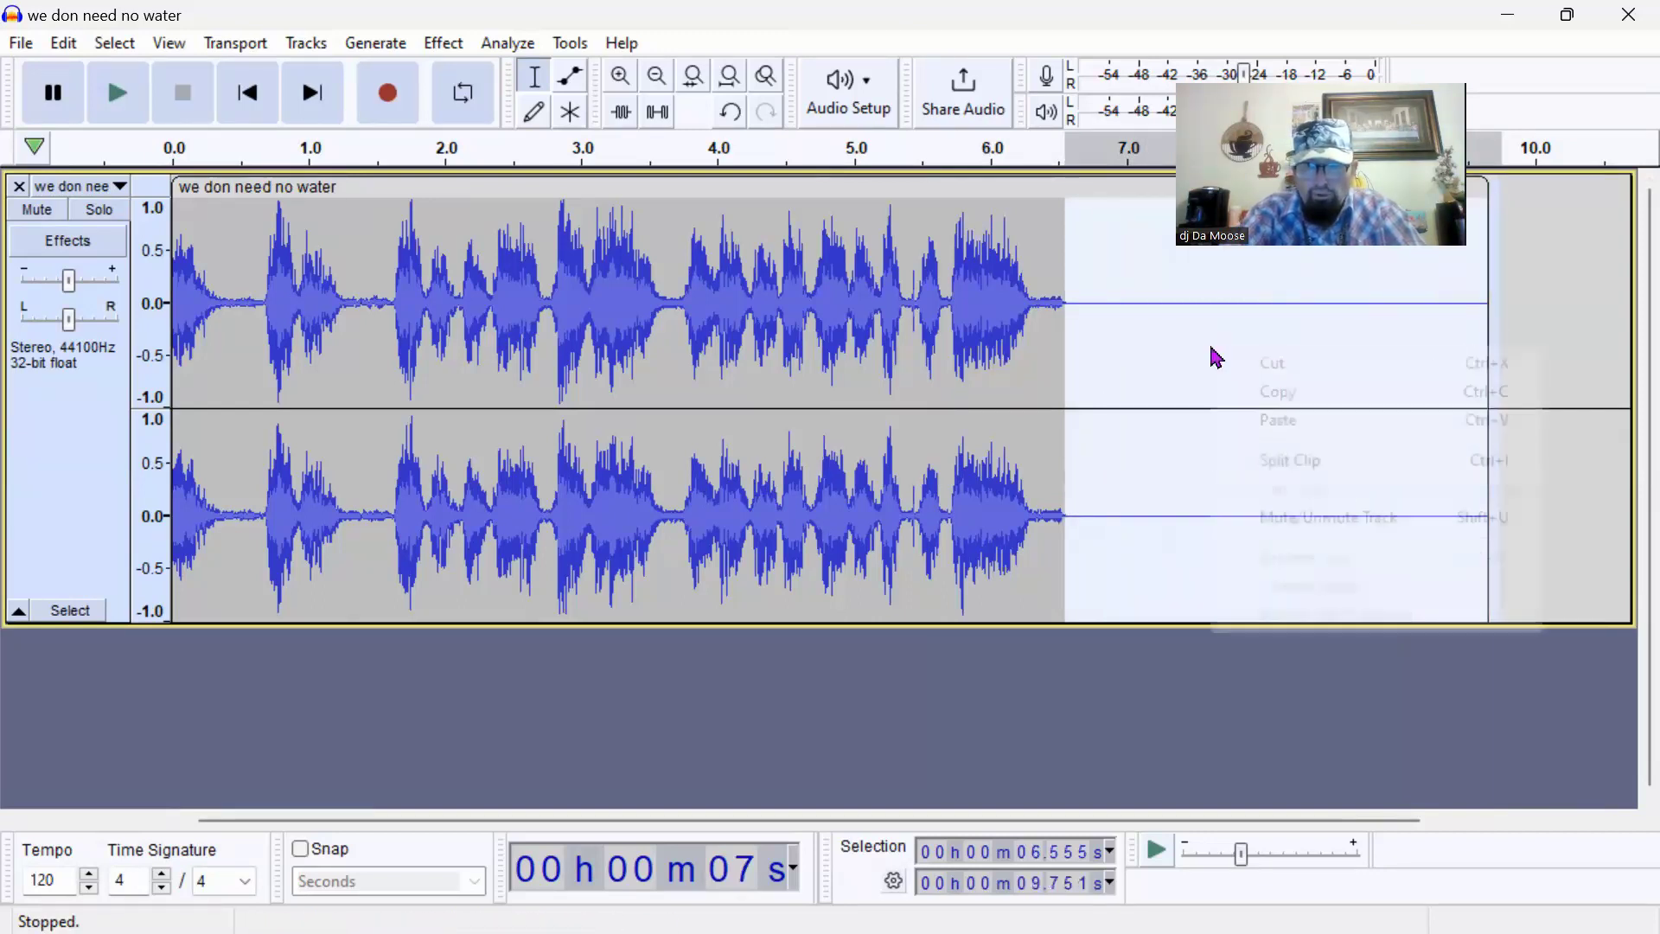
pyautogui.click(1273, 363)
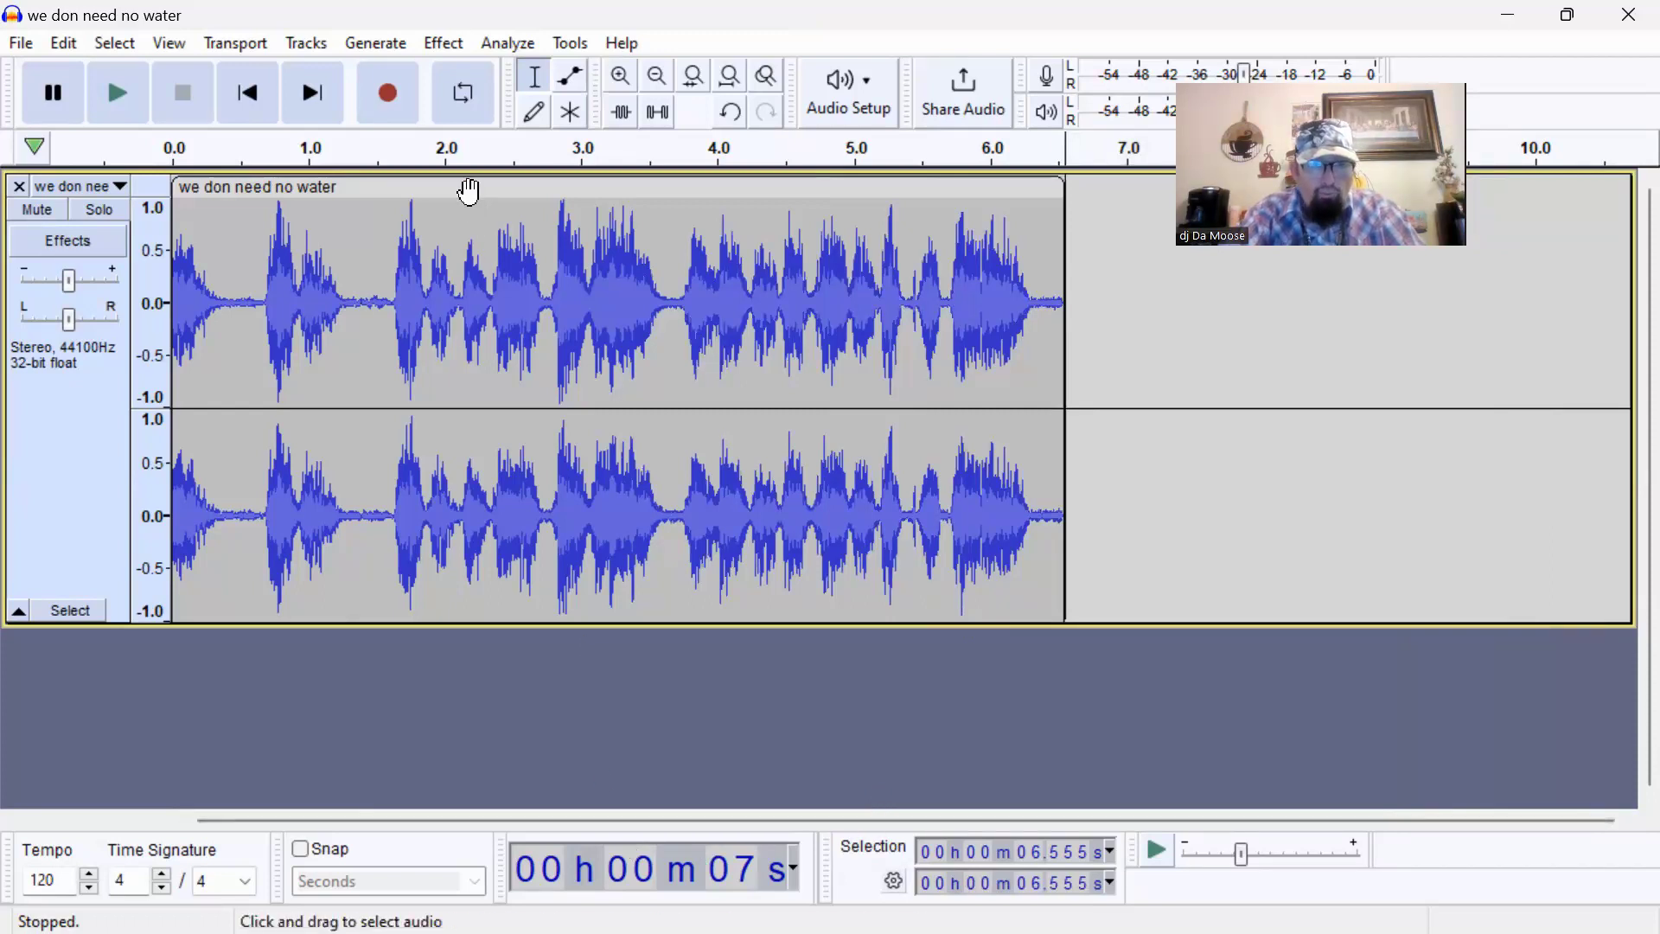
# - Select the entire trimmed "we don need no water" clip and cut it from its track
pyautogui.click(43, 102)
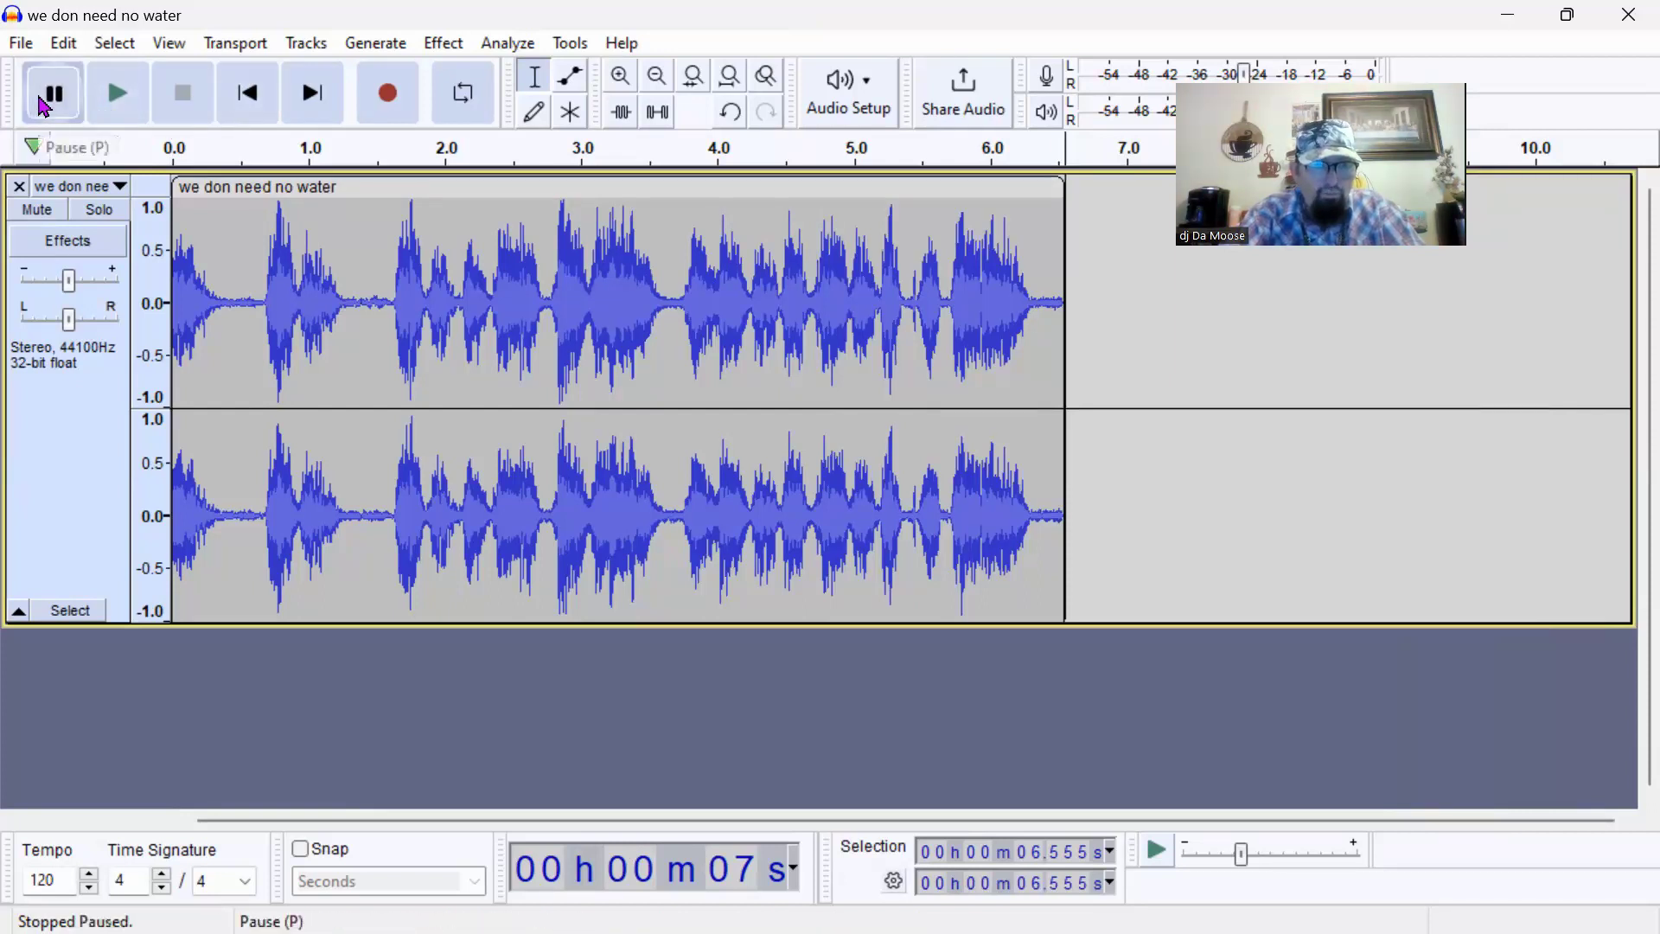
pyautogui.click(366, 187)
pyautogui.rightClick(367, 192)
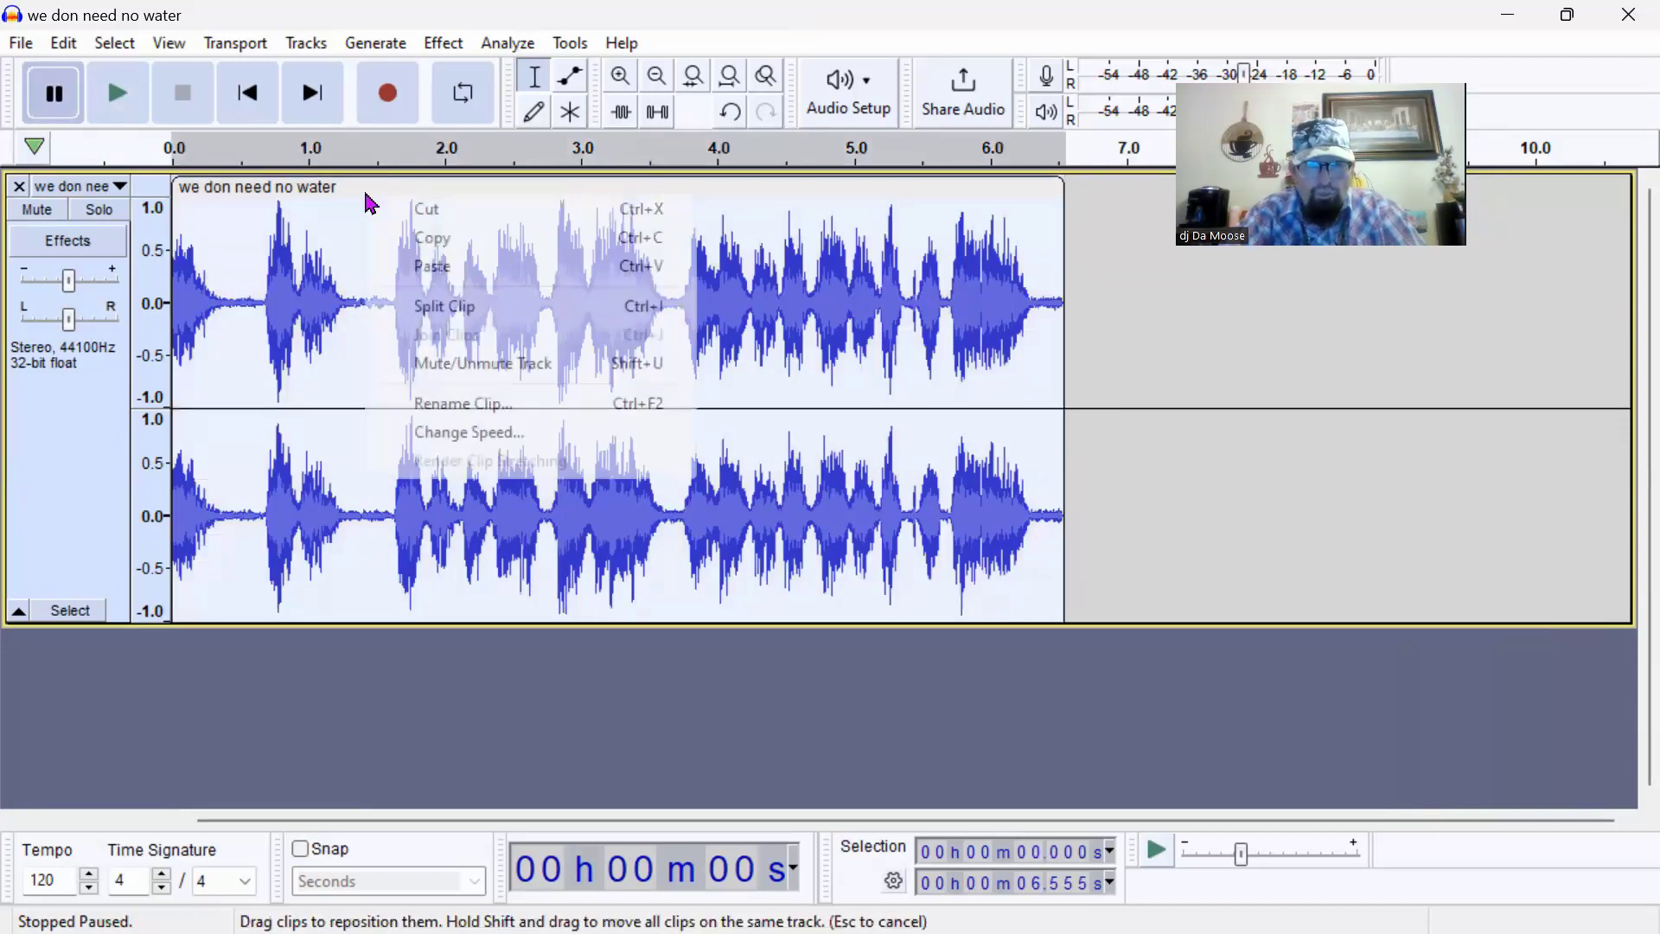
pyautogui.click(418, 212)
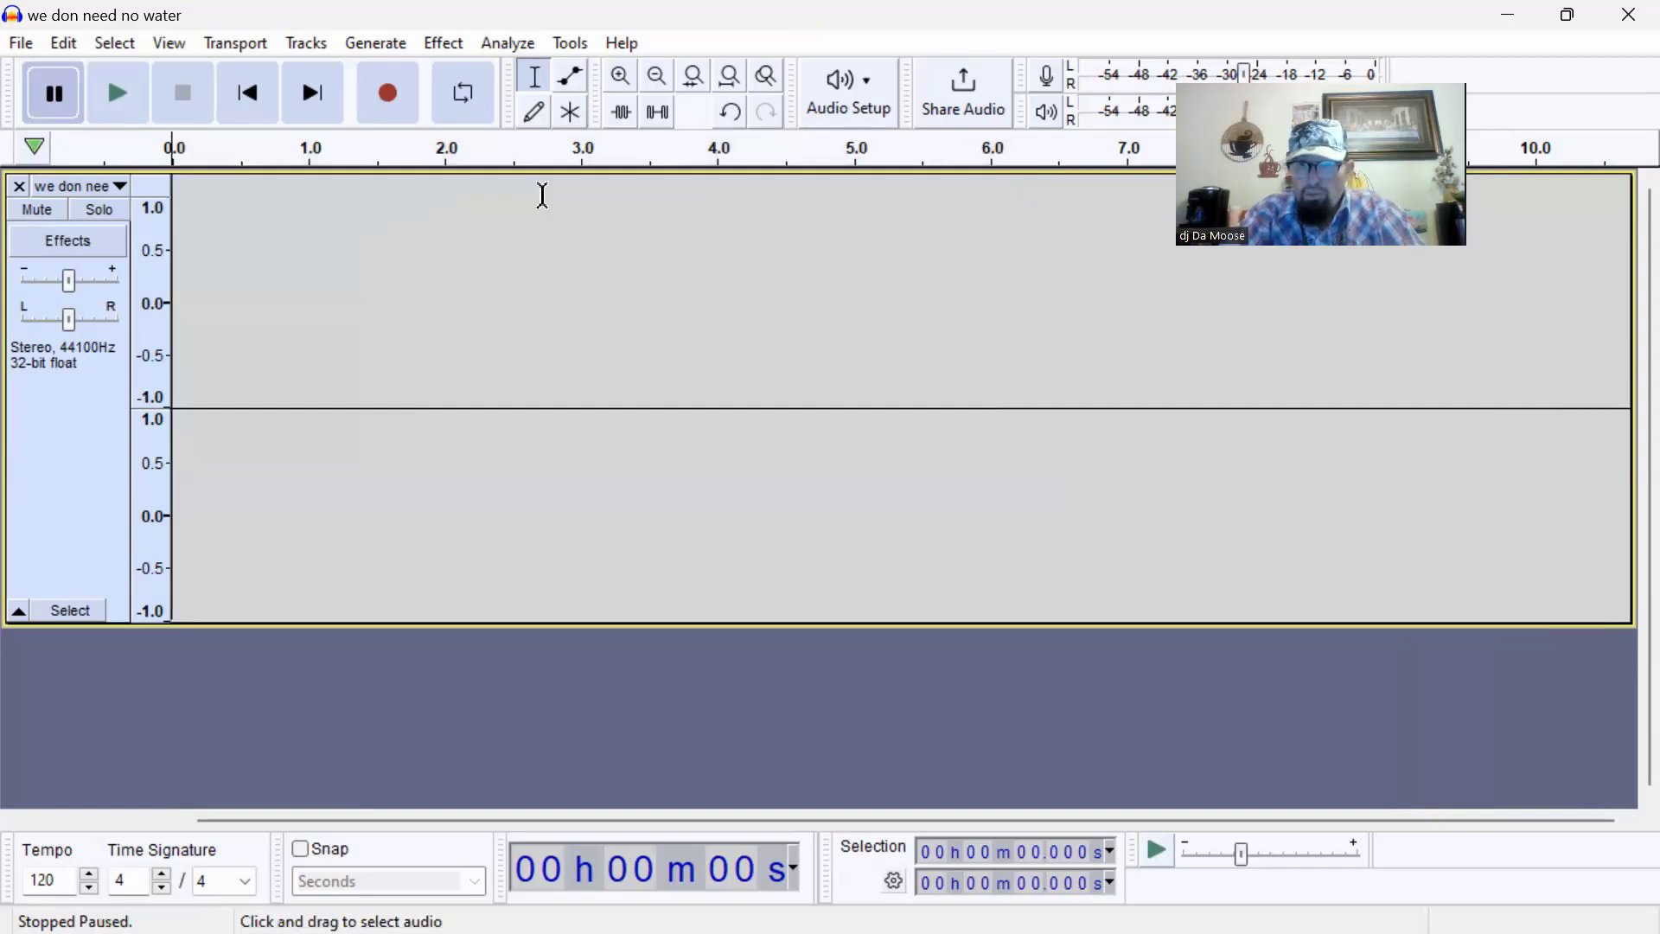
# - Minimize the emptied project and return to the fire-truck project in Audacity
pyautogui.doubleClick(1508, 29)
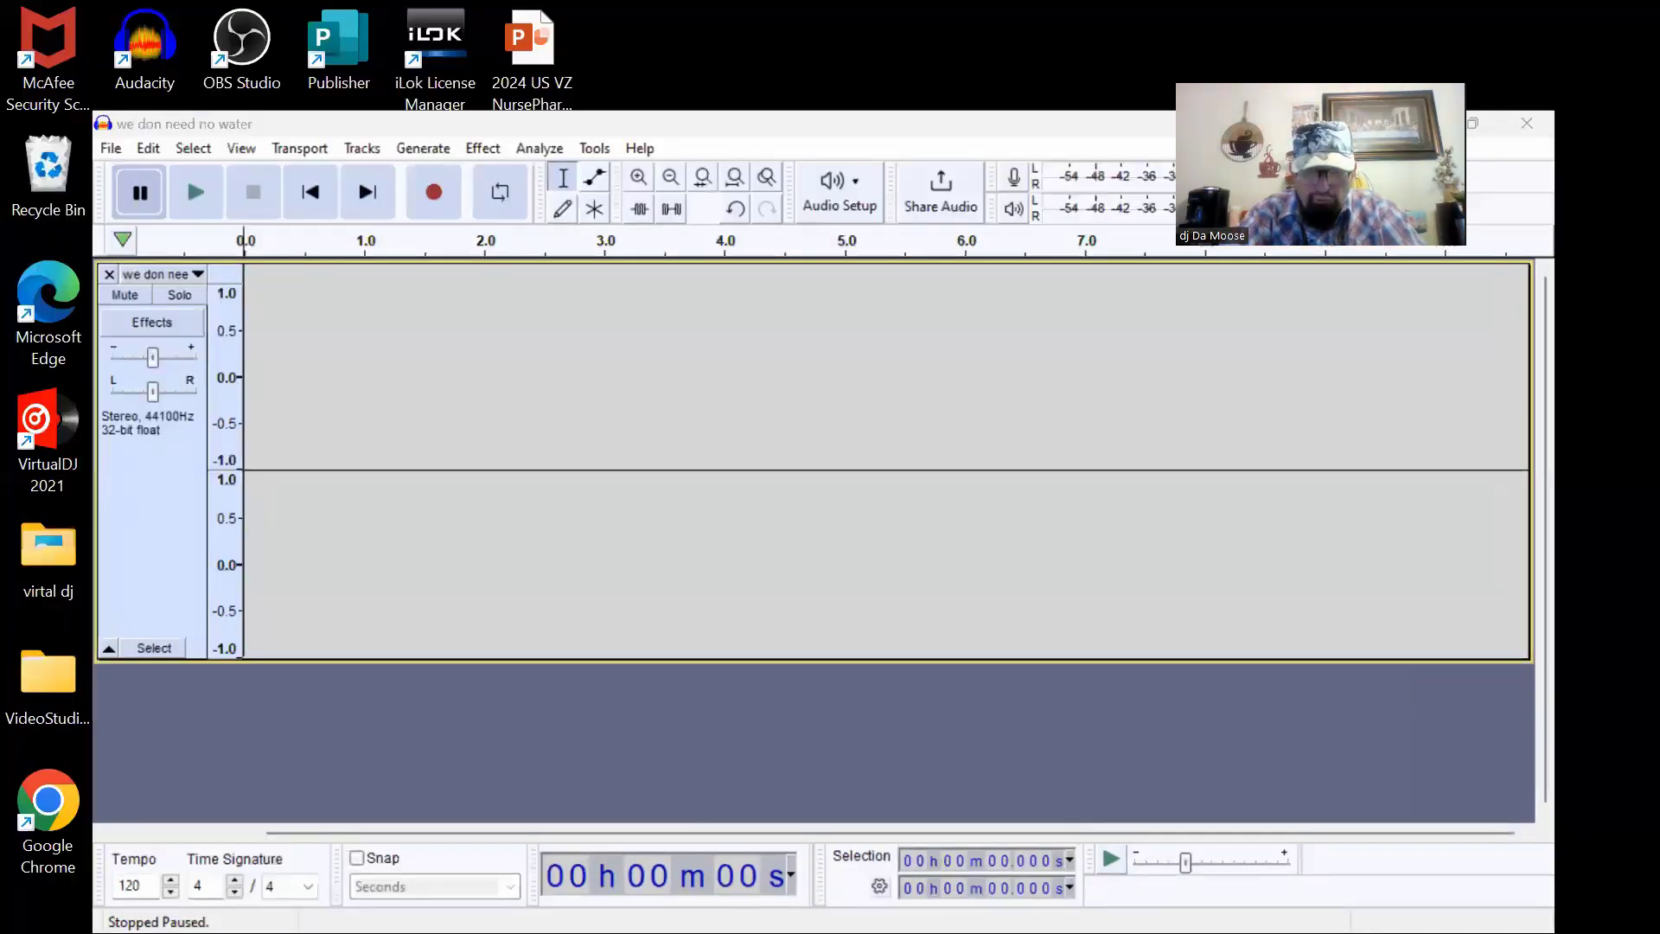
pyautogui.click(1419, 123)
pyautogui.click(909, 918)
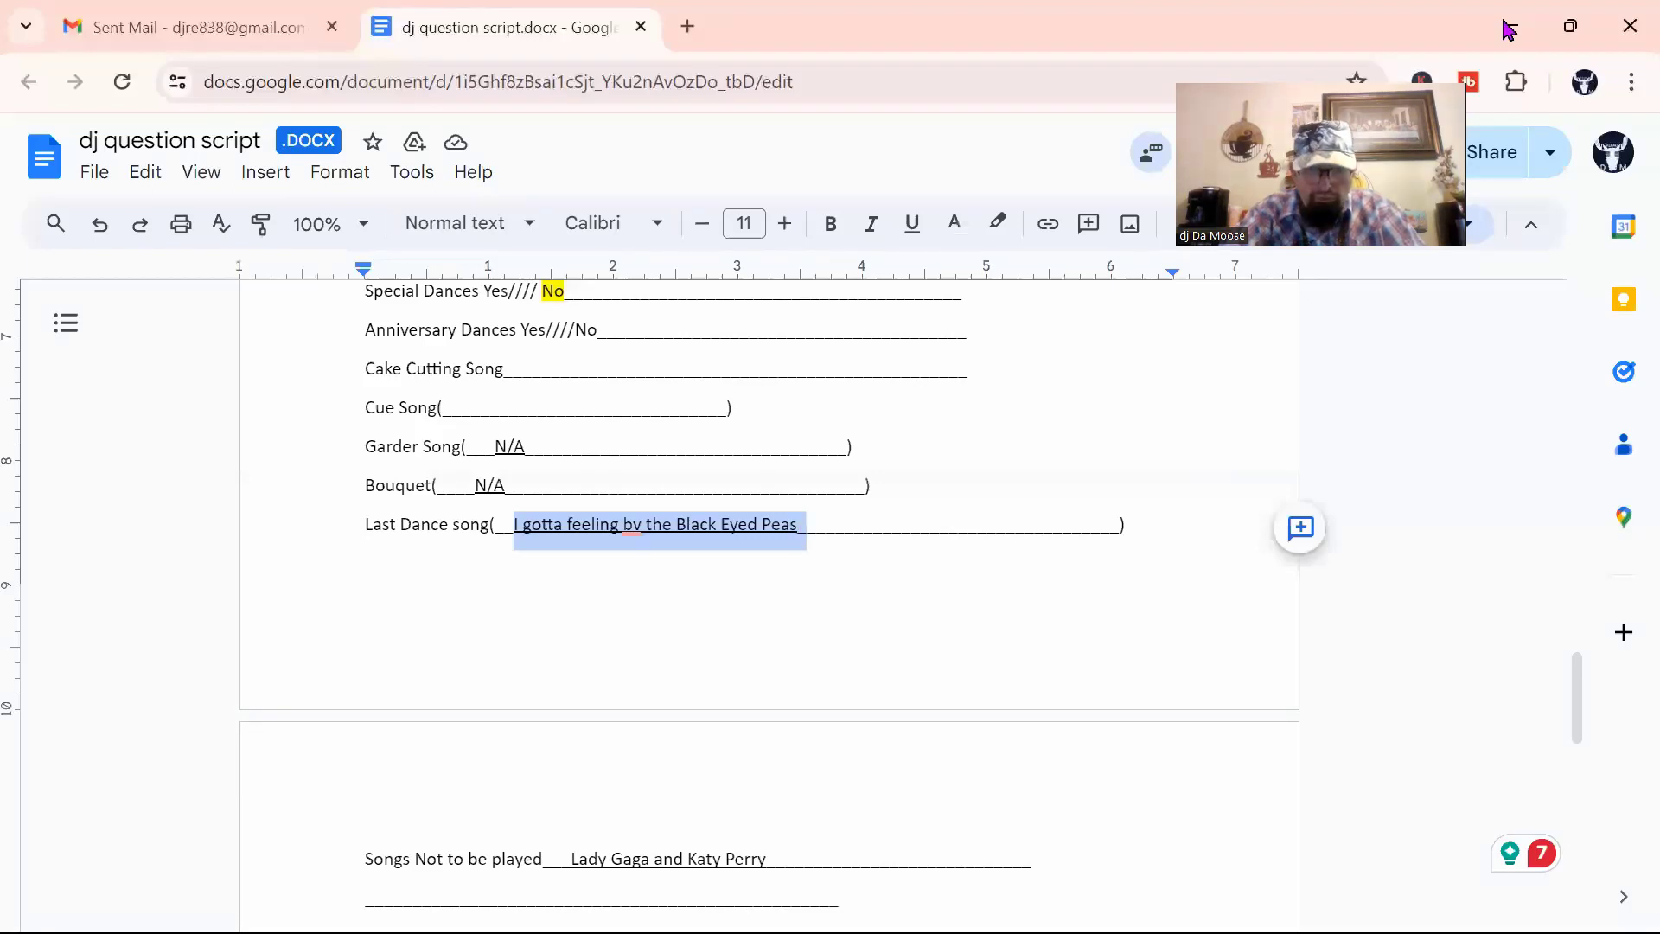
pyautogui.press('super+d')
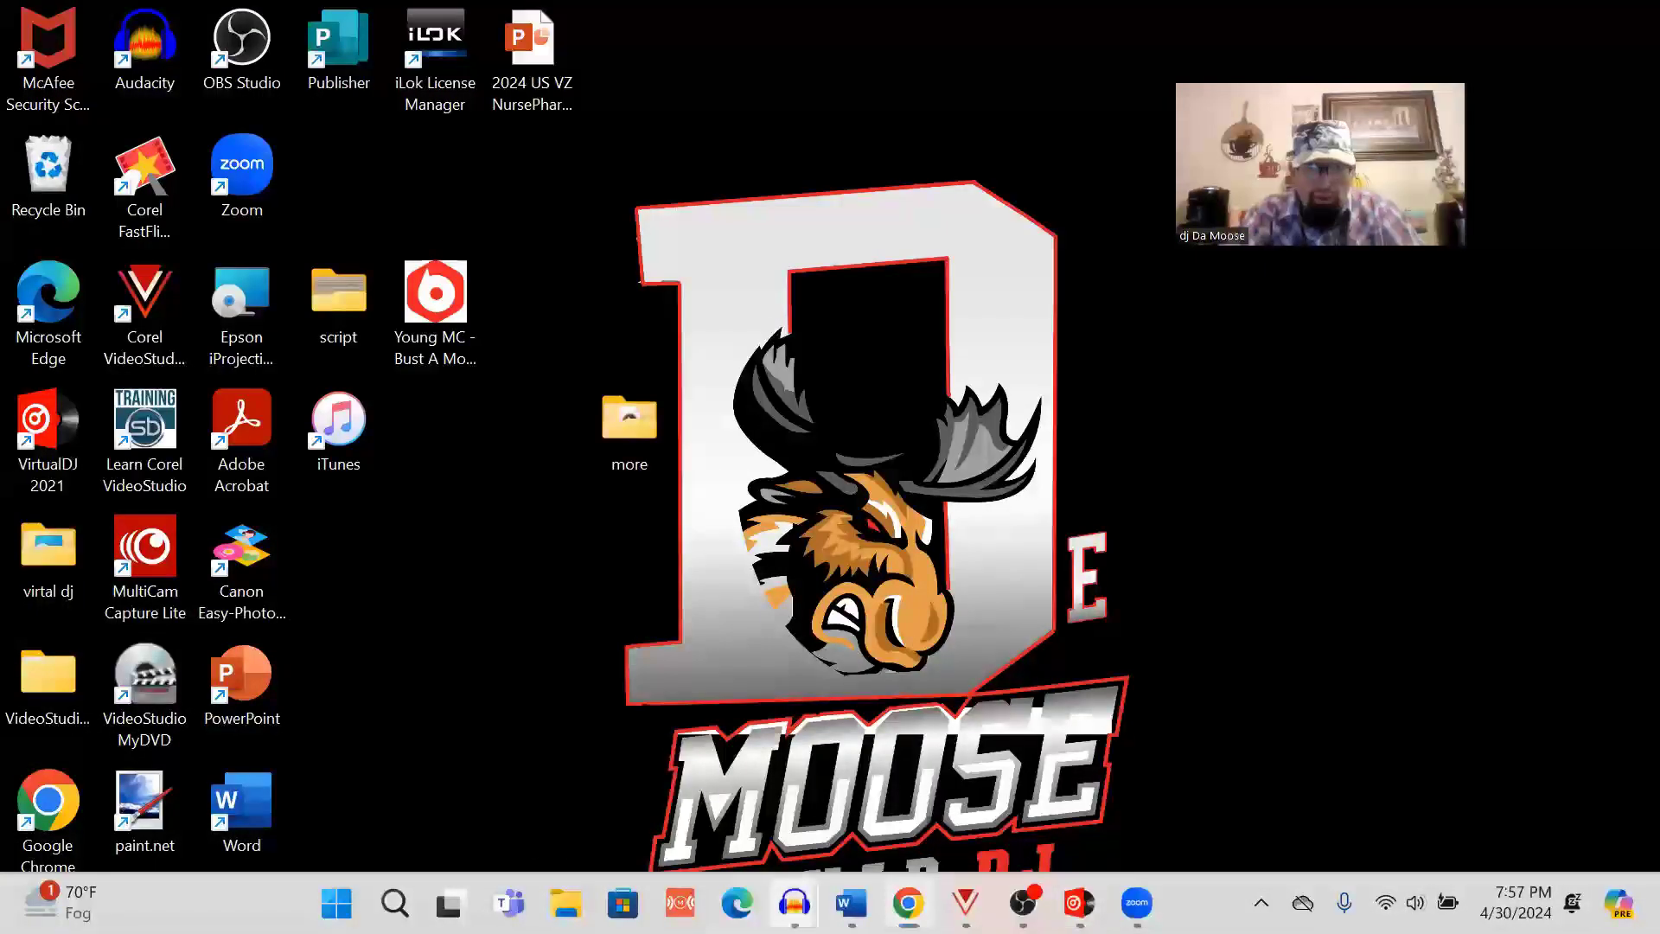
pyautogui.moveTo(794, 903)
pyautogui.click(912, 691)
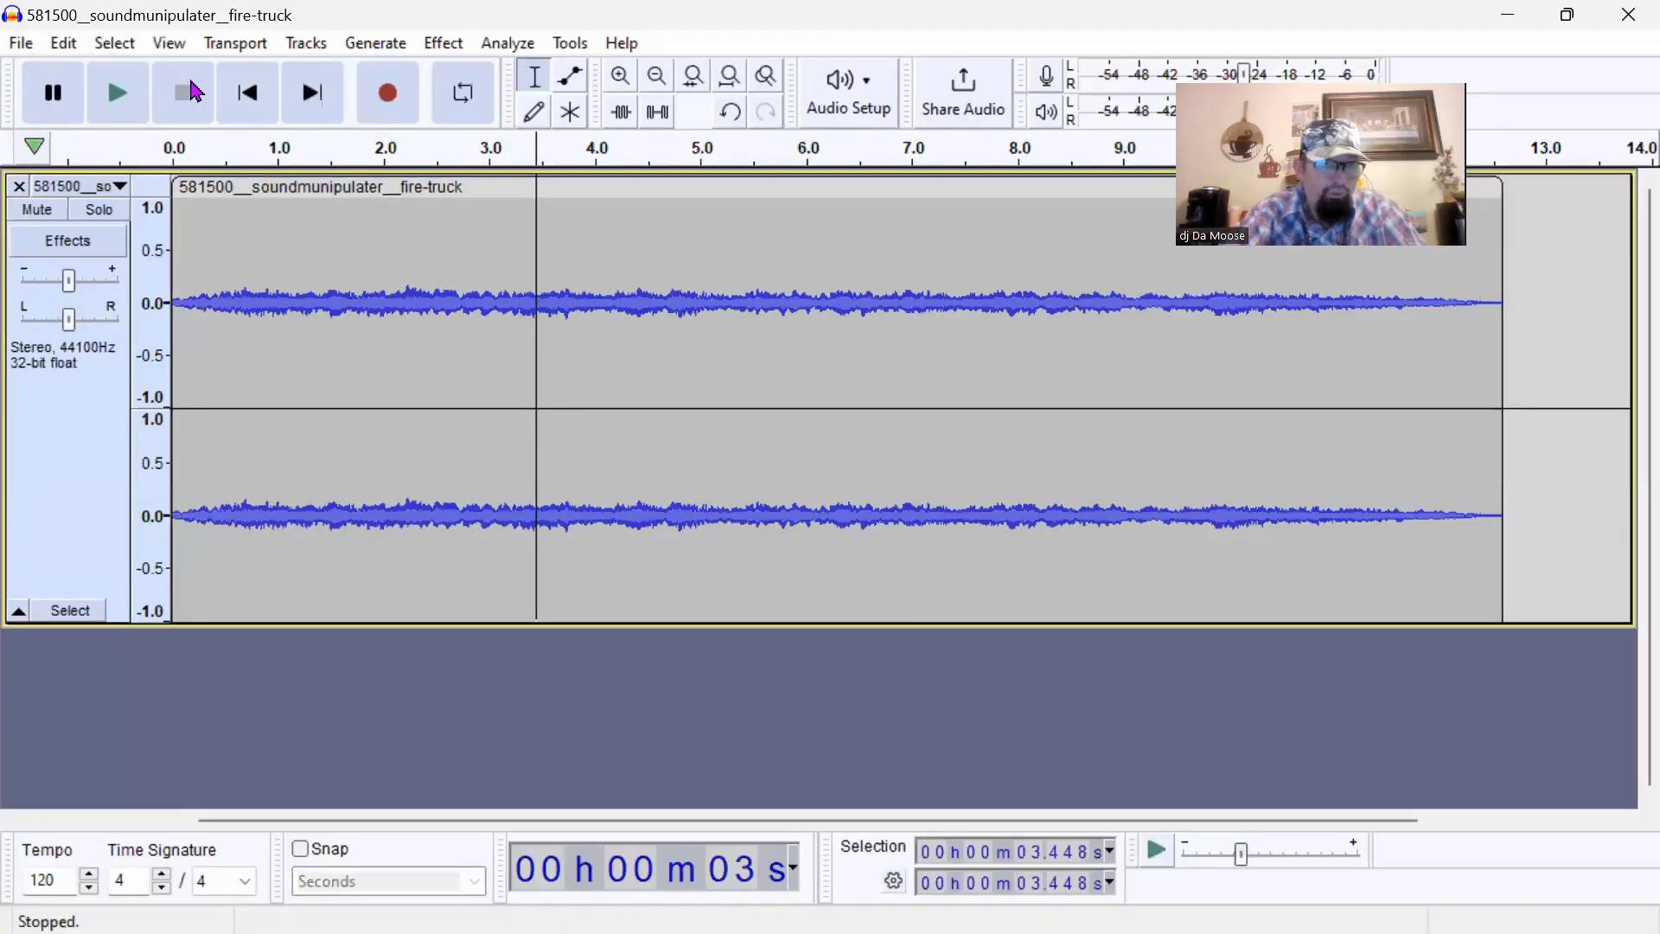
# - Add a stereo track below the fire-truck siren and paste the "we don need no water" clip into it at about 6.66 seconds
pyautogui.click(316, 48)
pyautogui.moveTo(359, 75)
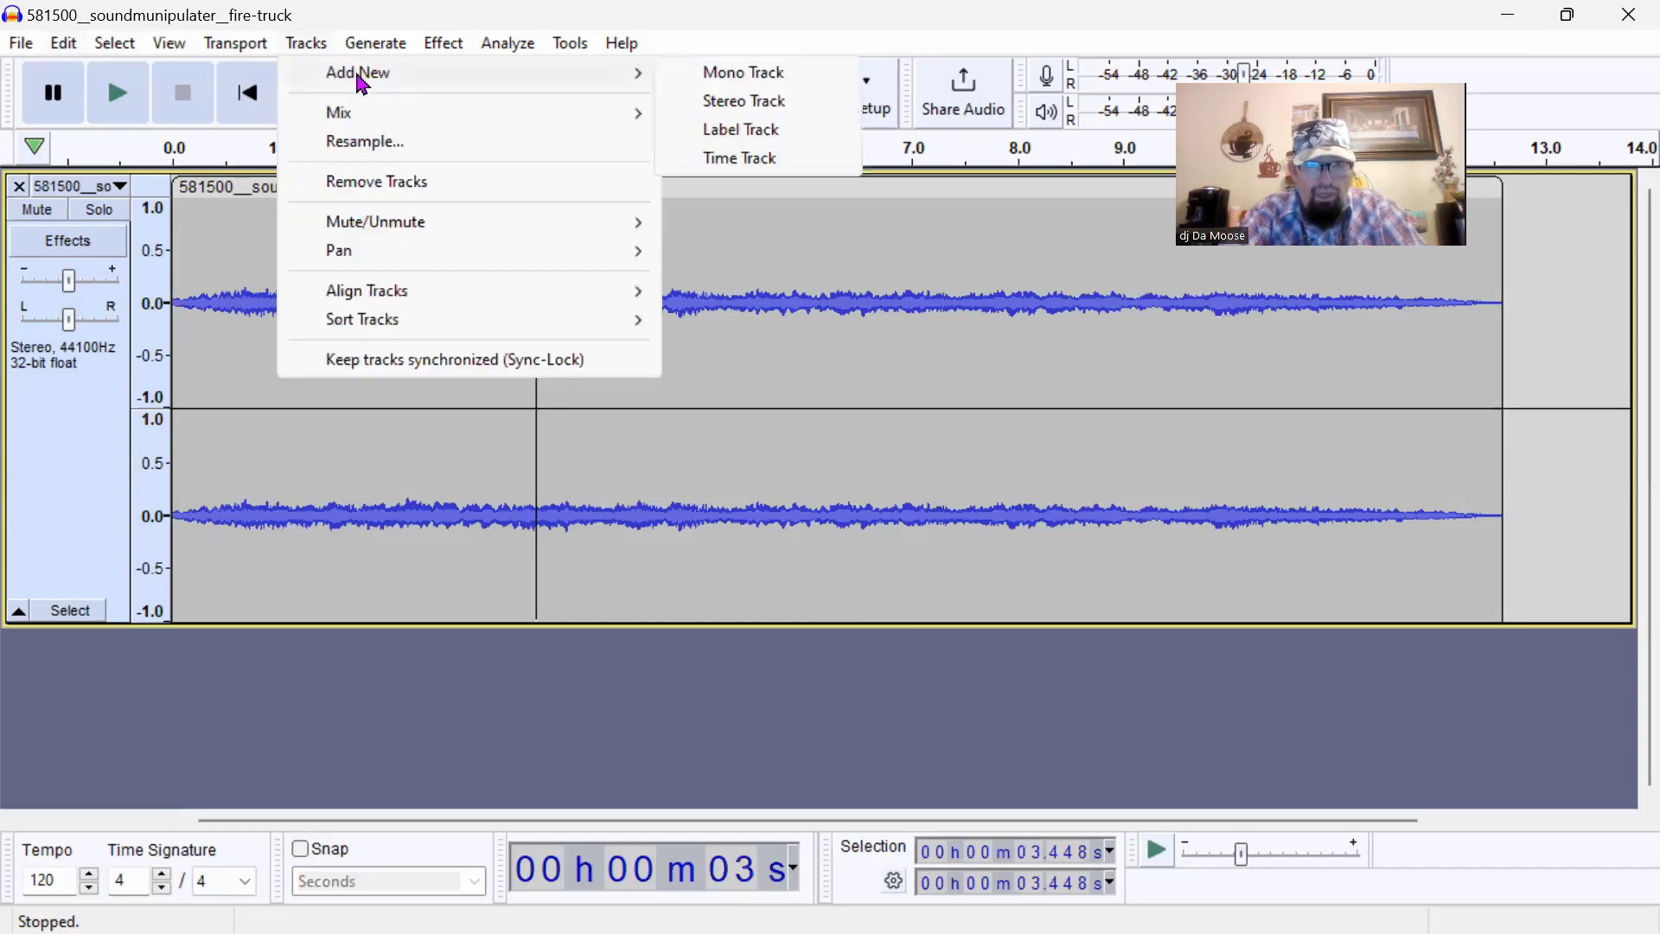
pyautogui.click(780, 107)
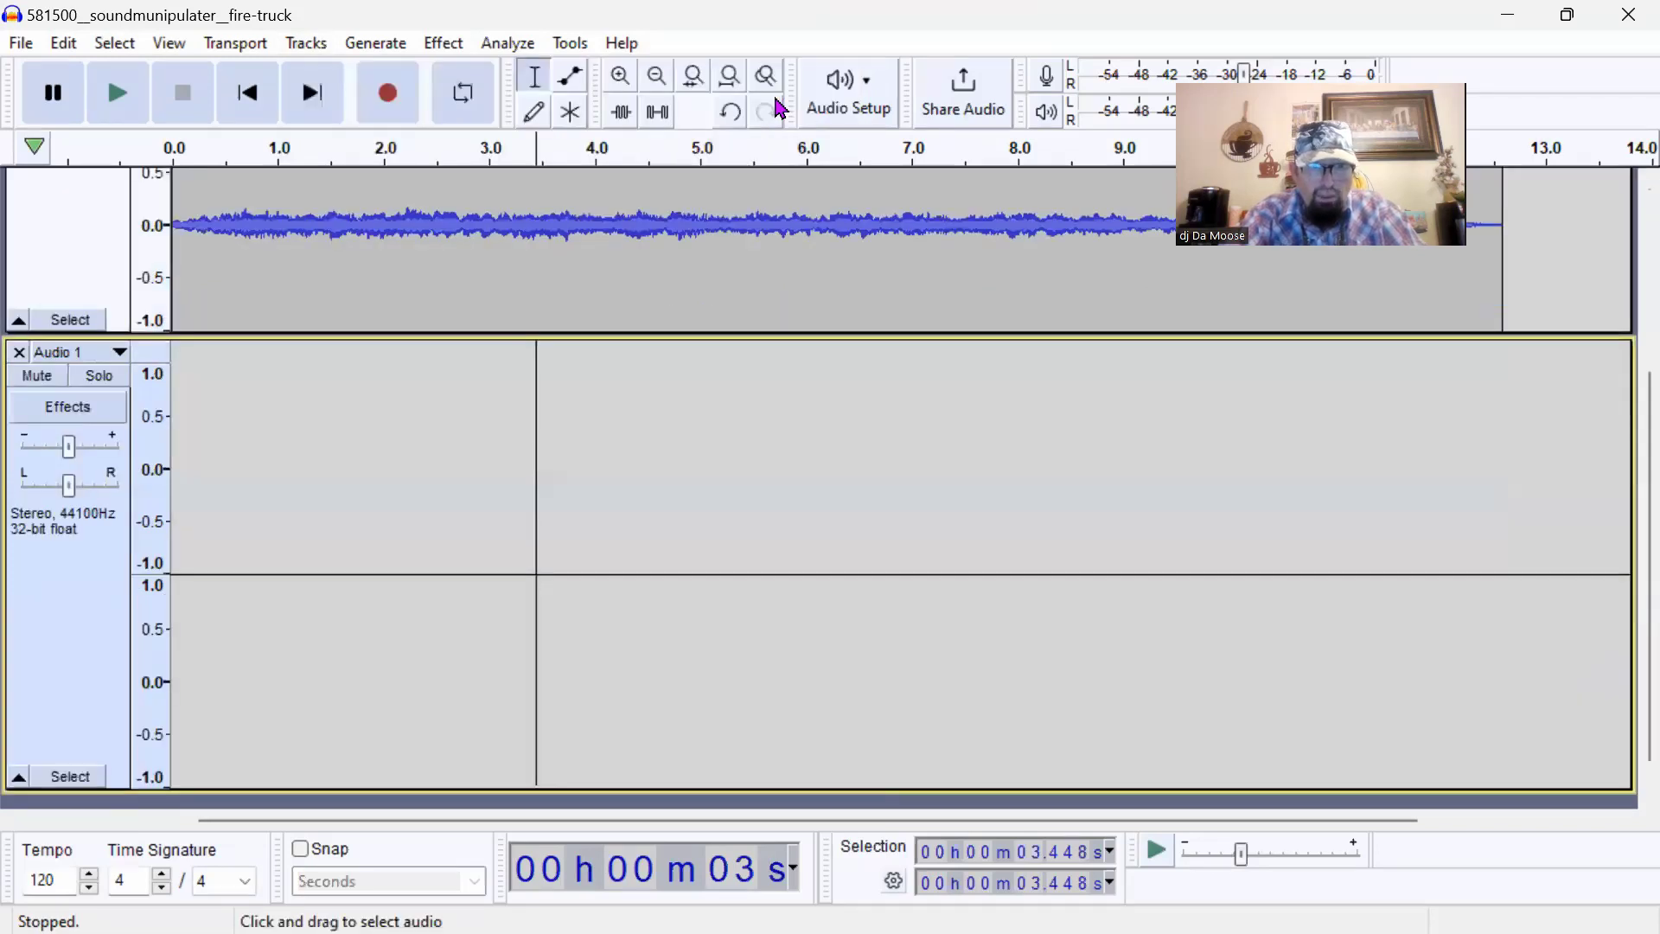
pyautogui.click(875, 418)
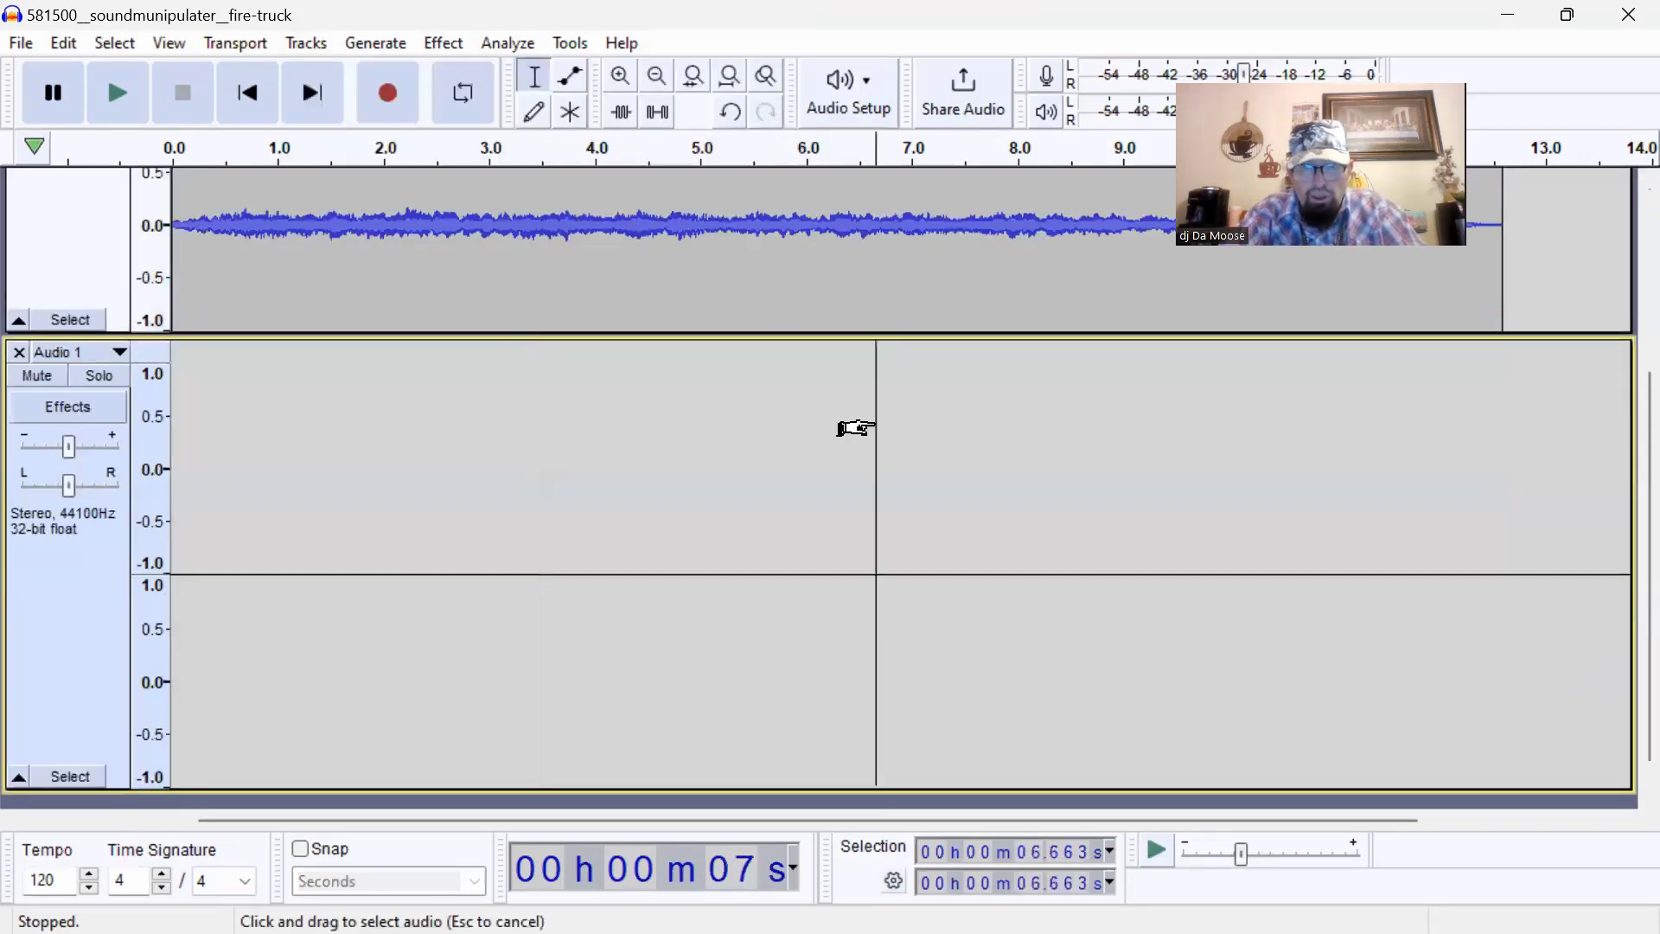
pyautogui.click(64, 44)
pyautogui.click(119, 230)
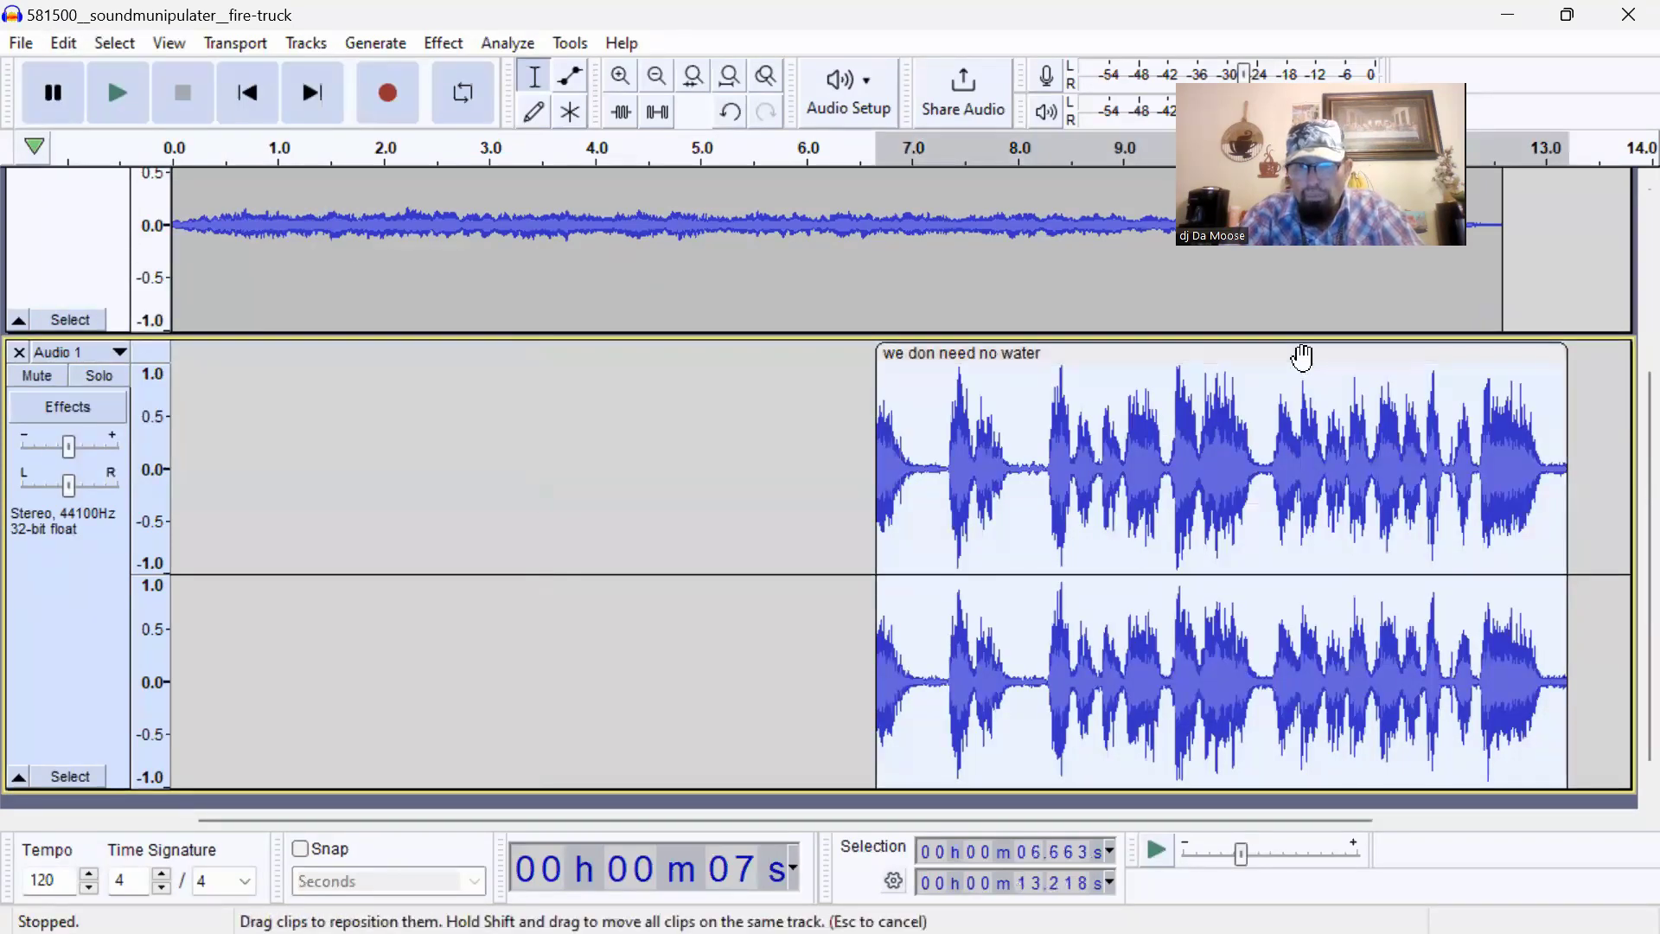
# - Move the "we don need no water" clip along its track so its end lines up with the siren's end at about 12.6 seconds
pyautogui.moveTo(1303, 359); pyautogui.dragTo(1101, 370)
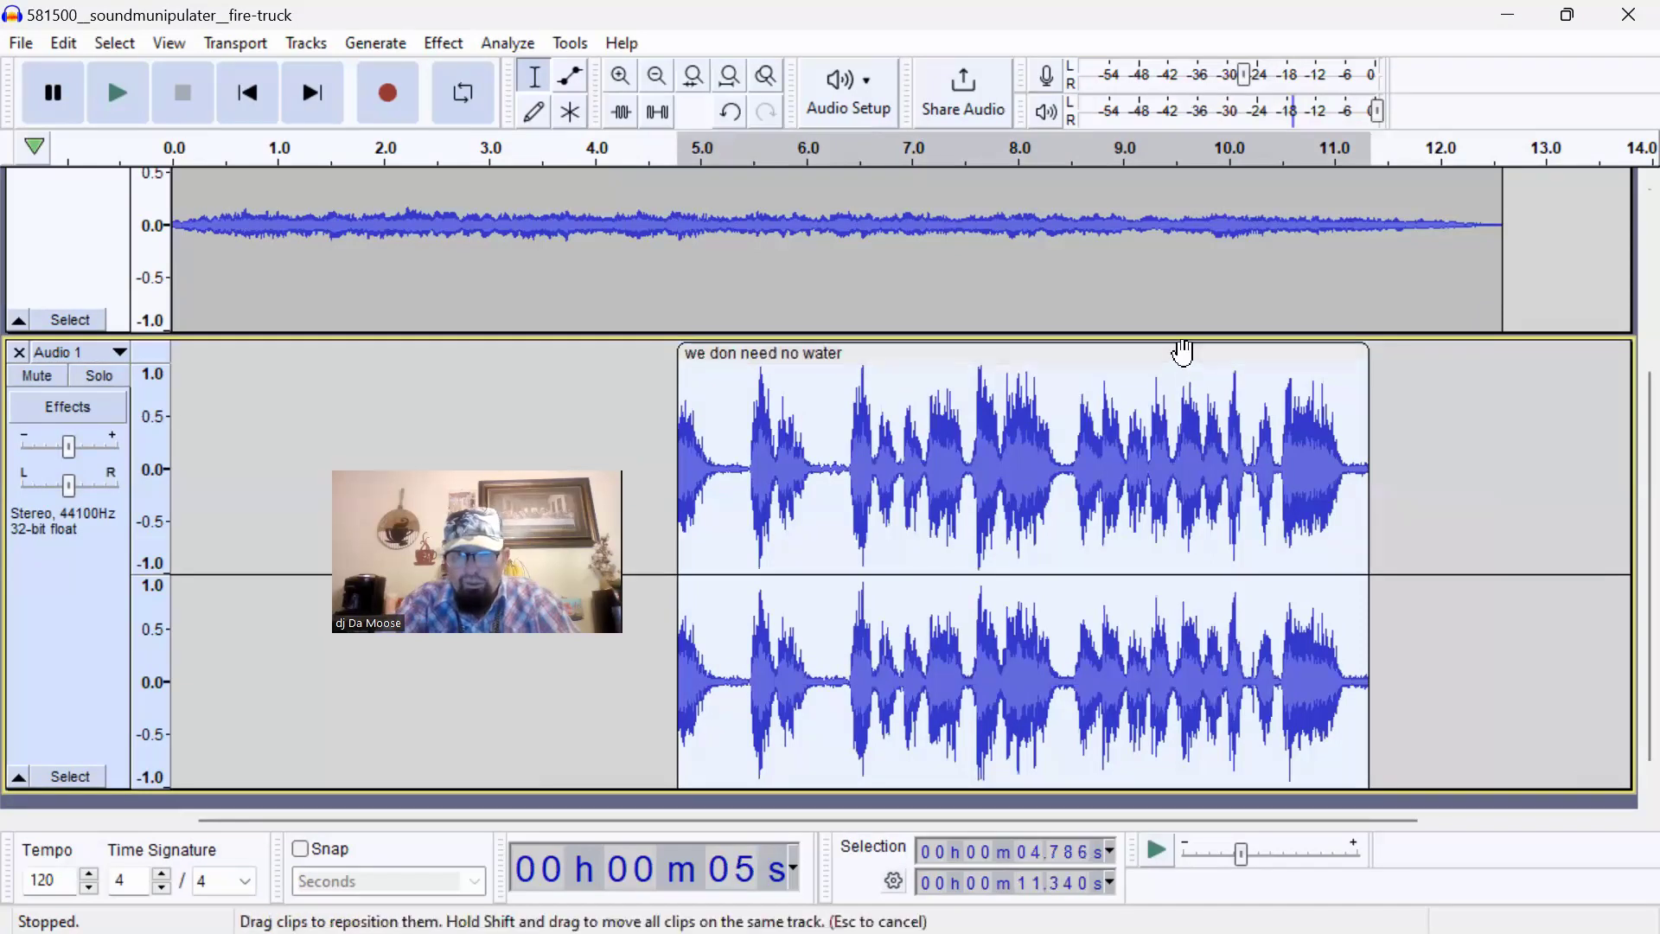
pyautogui.moveTo(1178, 352); pyautogui.dragTo(1164, 354)
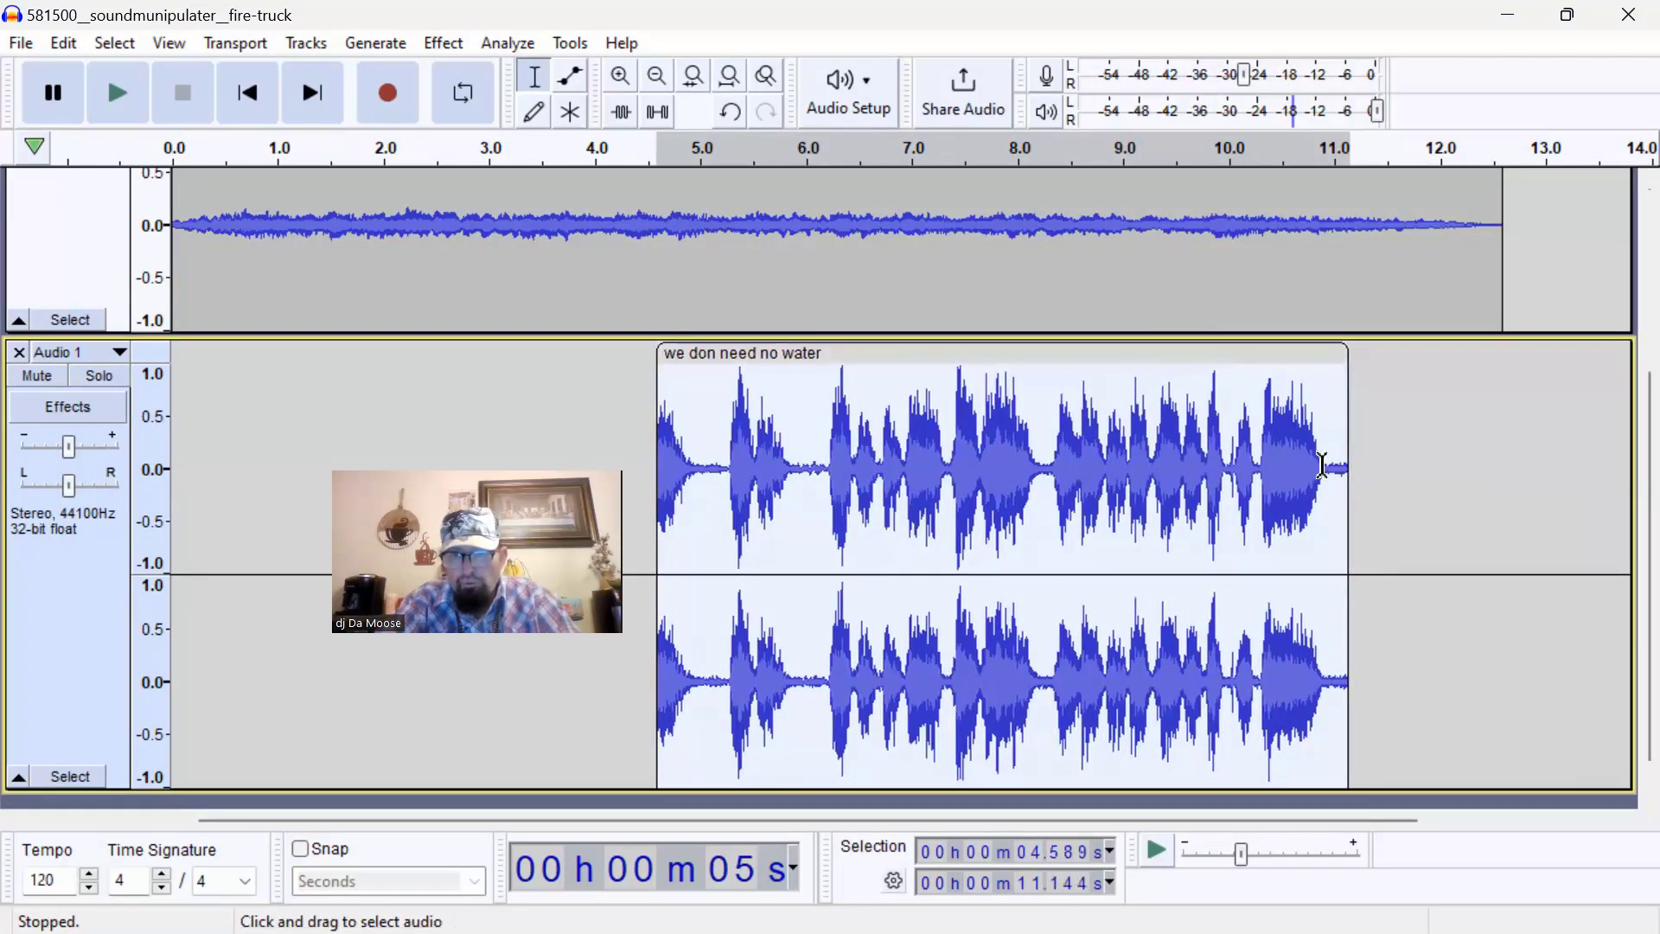
pyautogui.moveTo(1176, 358); pyautogui.dragTo(1328, 352)
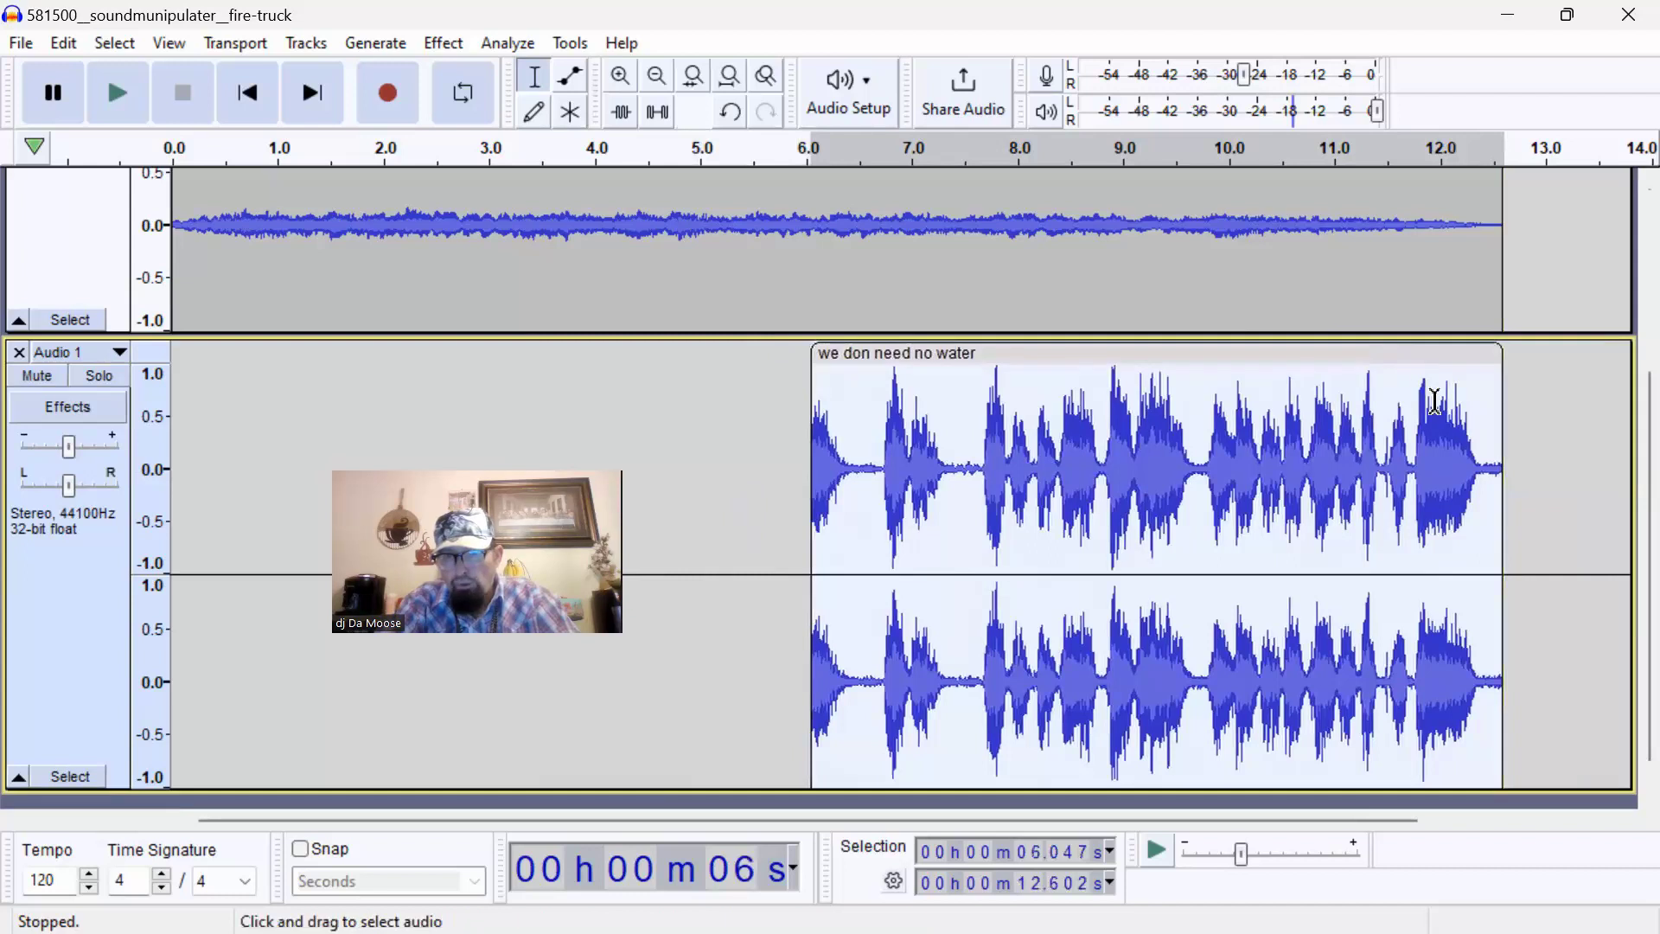
# - Apply a Fade Out to the vocal clip from about 11.99 seconds to its end
pyautogui.moveTo(1438, 405); pyautogui.dragTo(1501, 402)
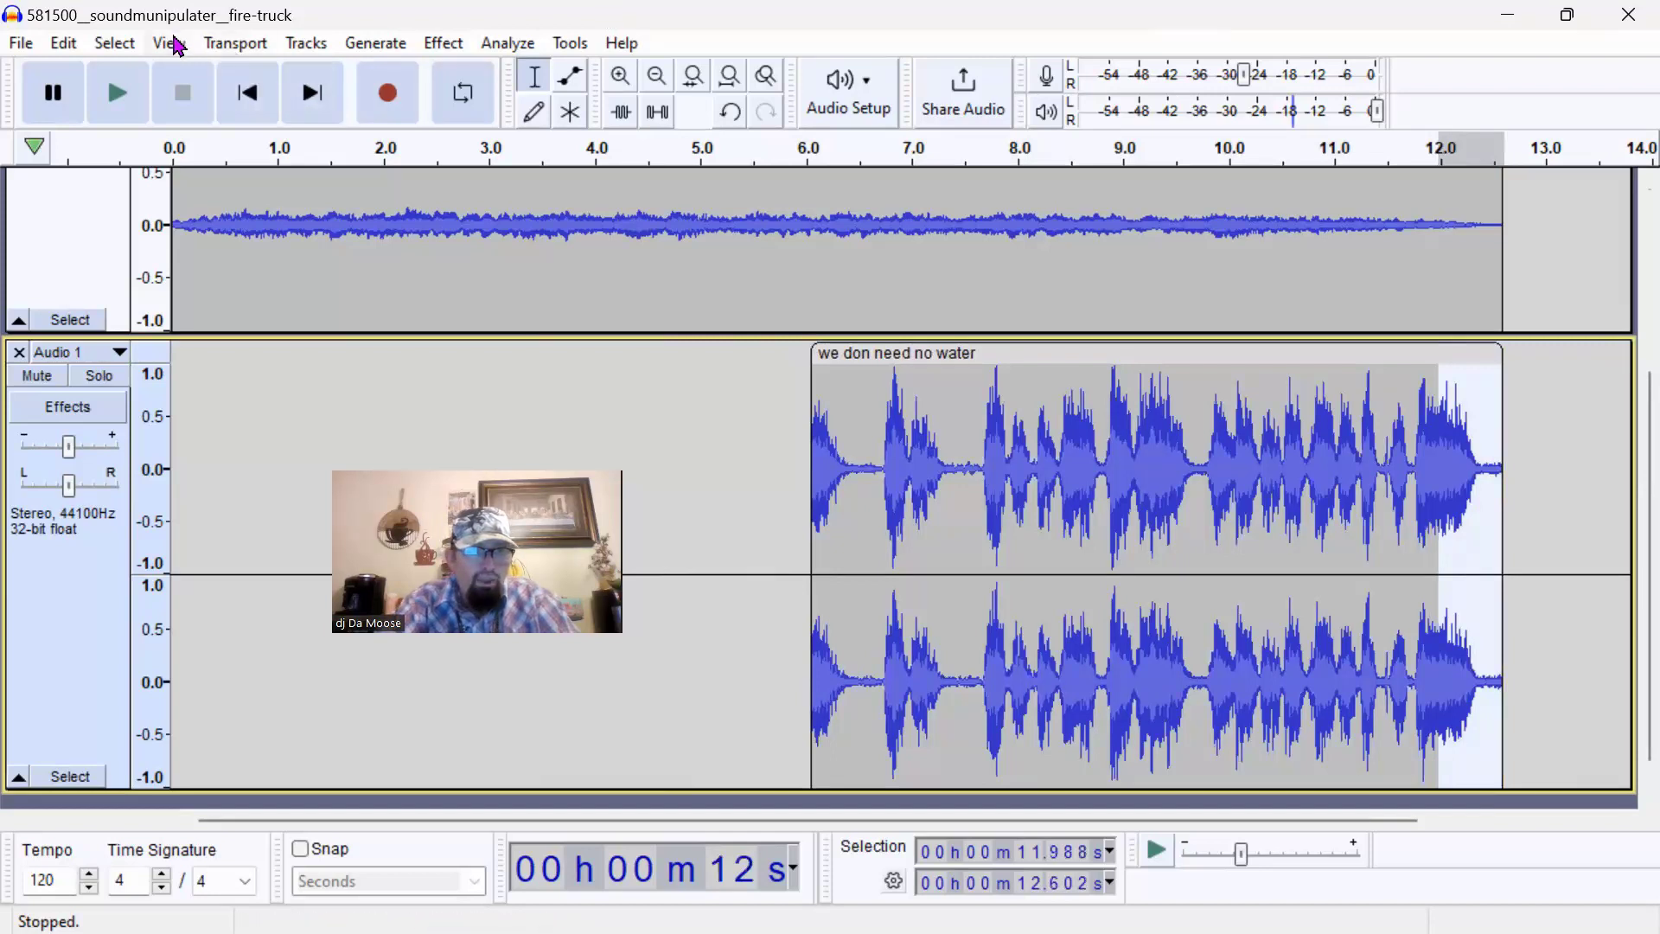
pyautogui.click(458, 49)
pyautogui.moveTo(534, 223)
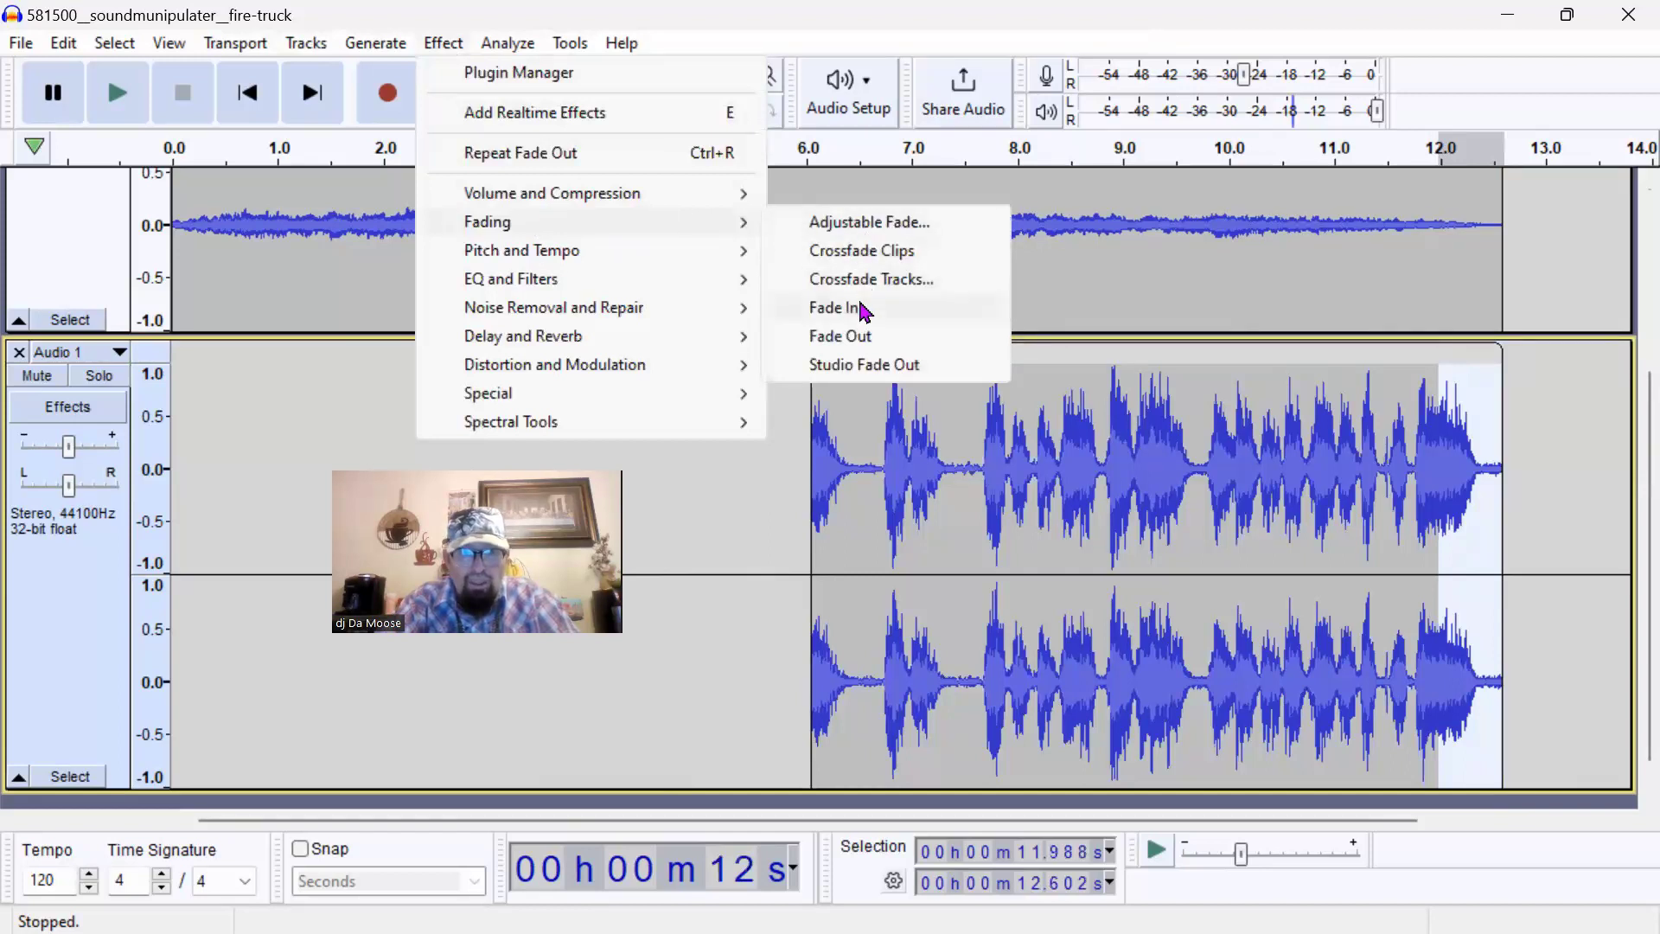
pyautogui.click(865, 342)
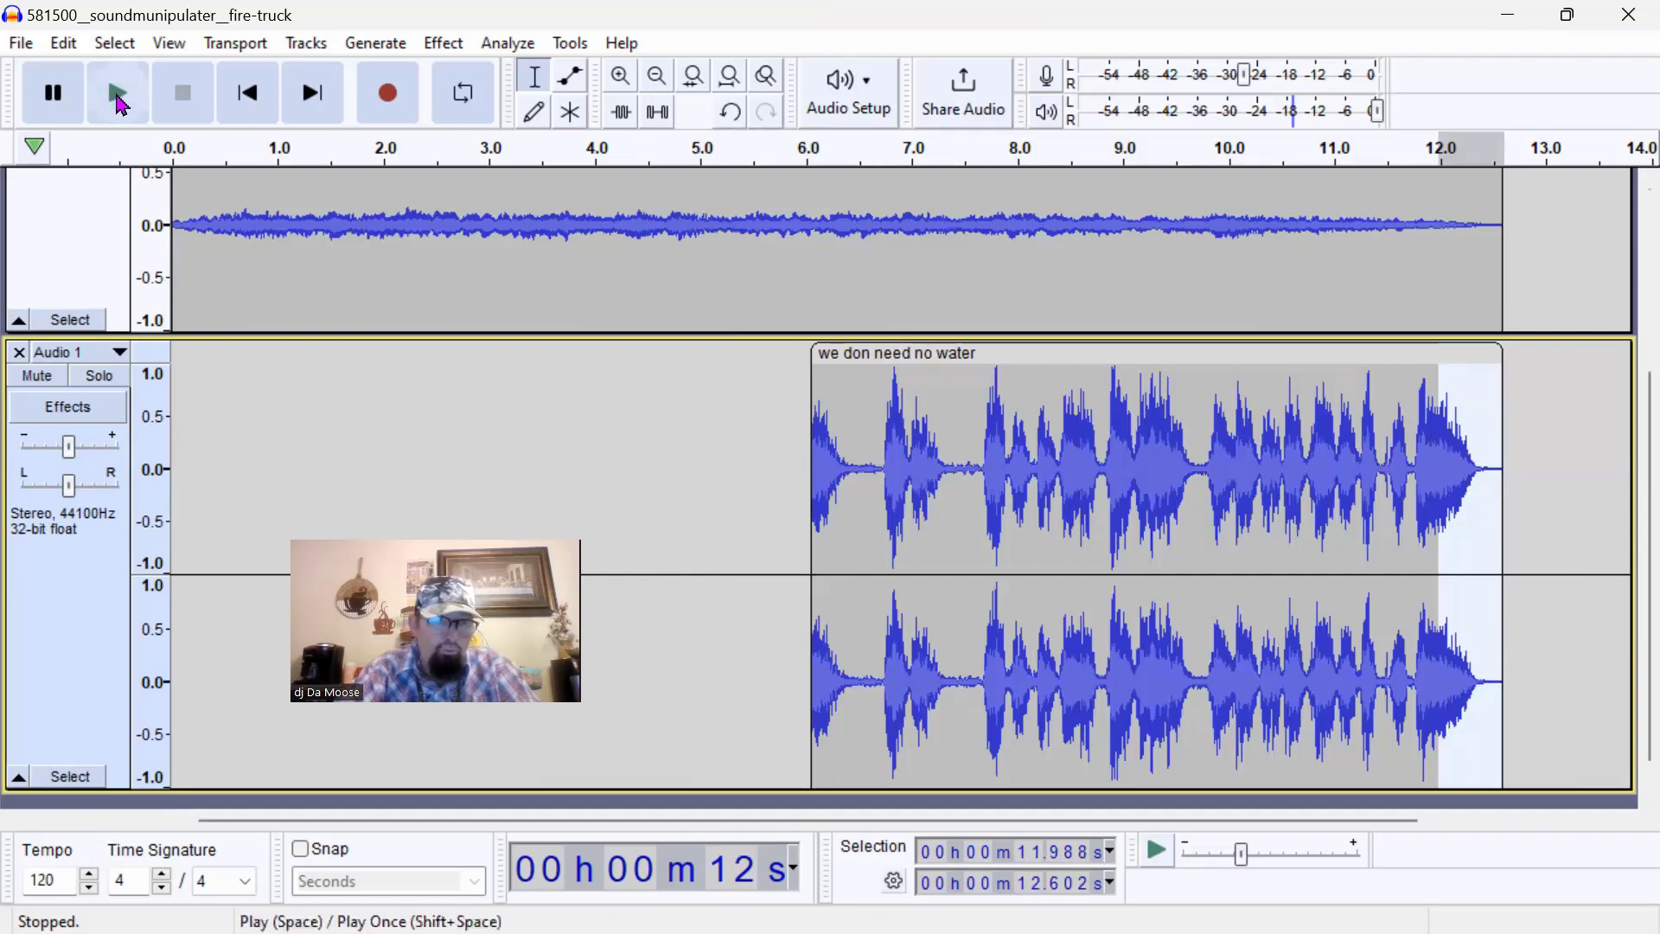
# - Play the faded ending, and play the siren and vocal mix from the start
pyautogui.click(119, 95)
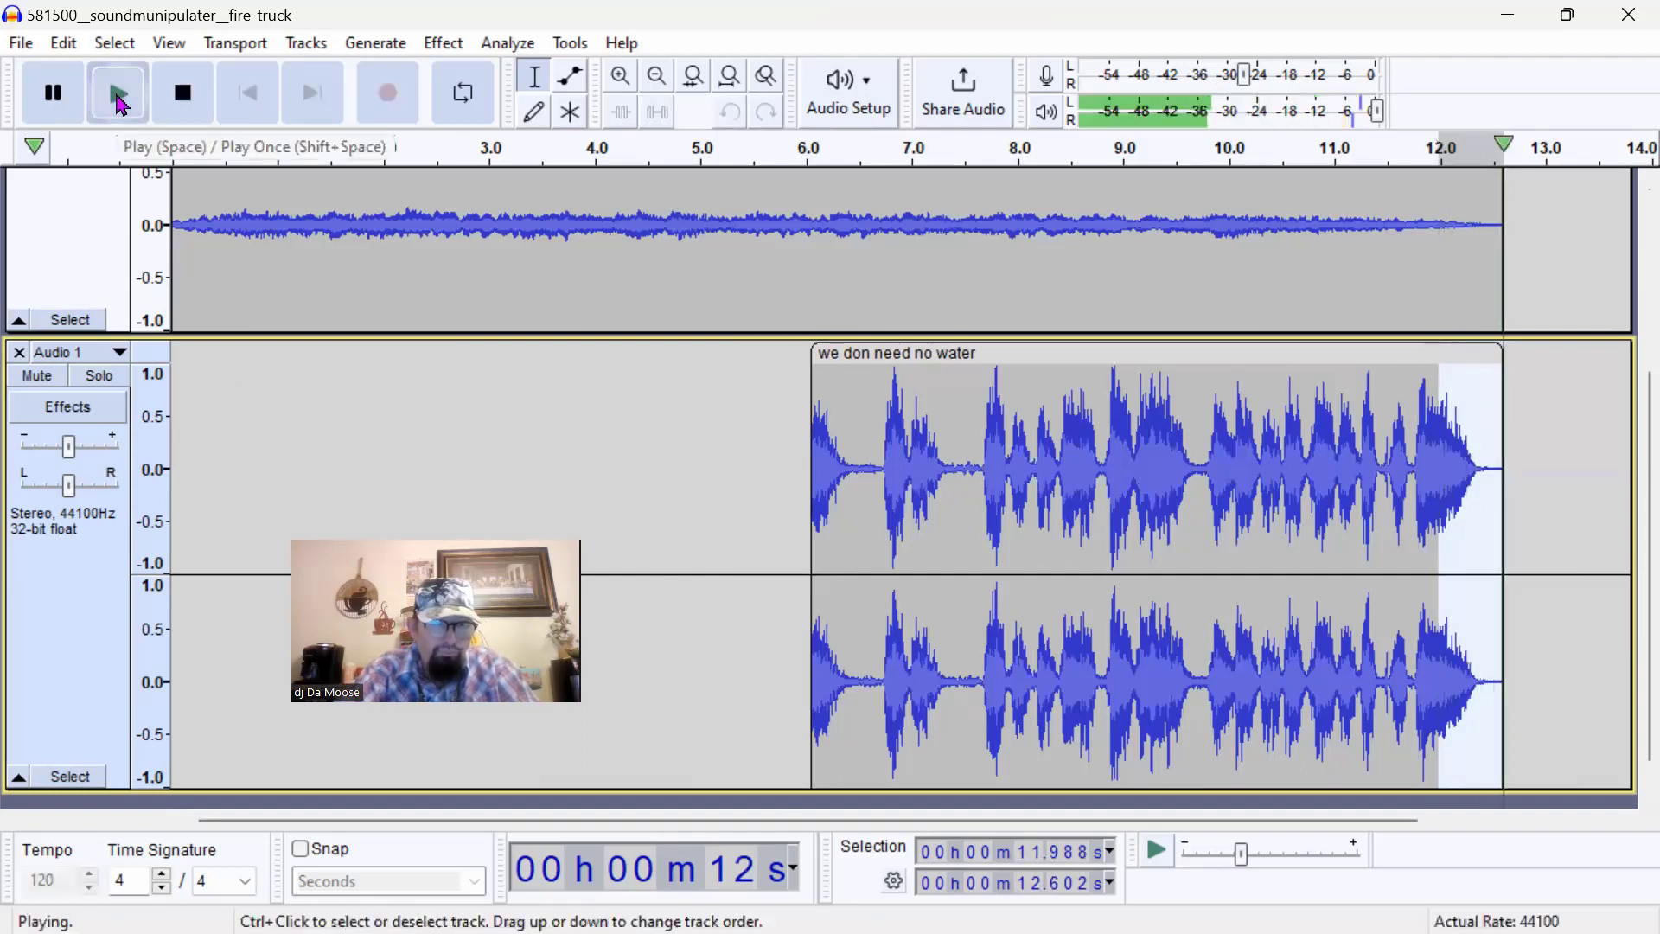
pyautogui.click(238, 102)
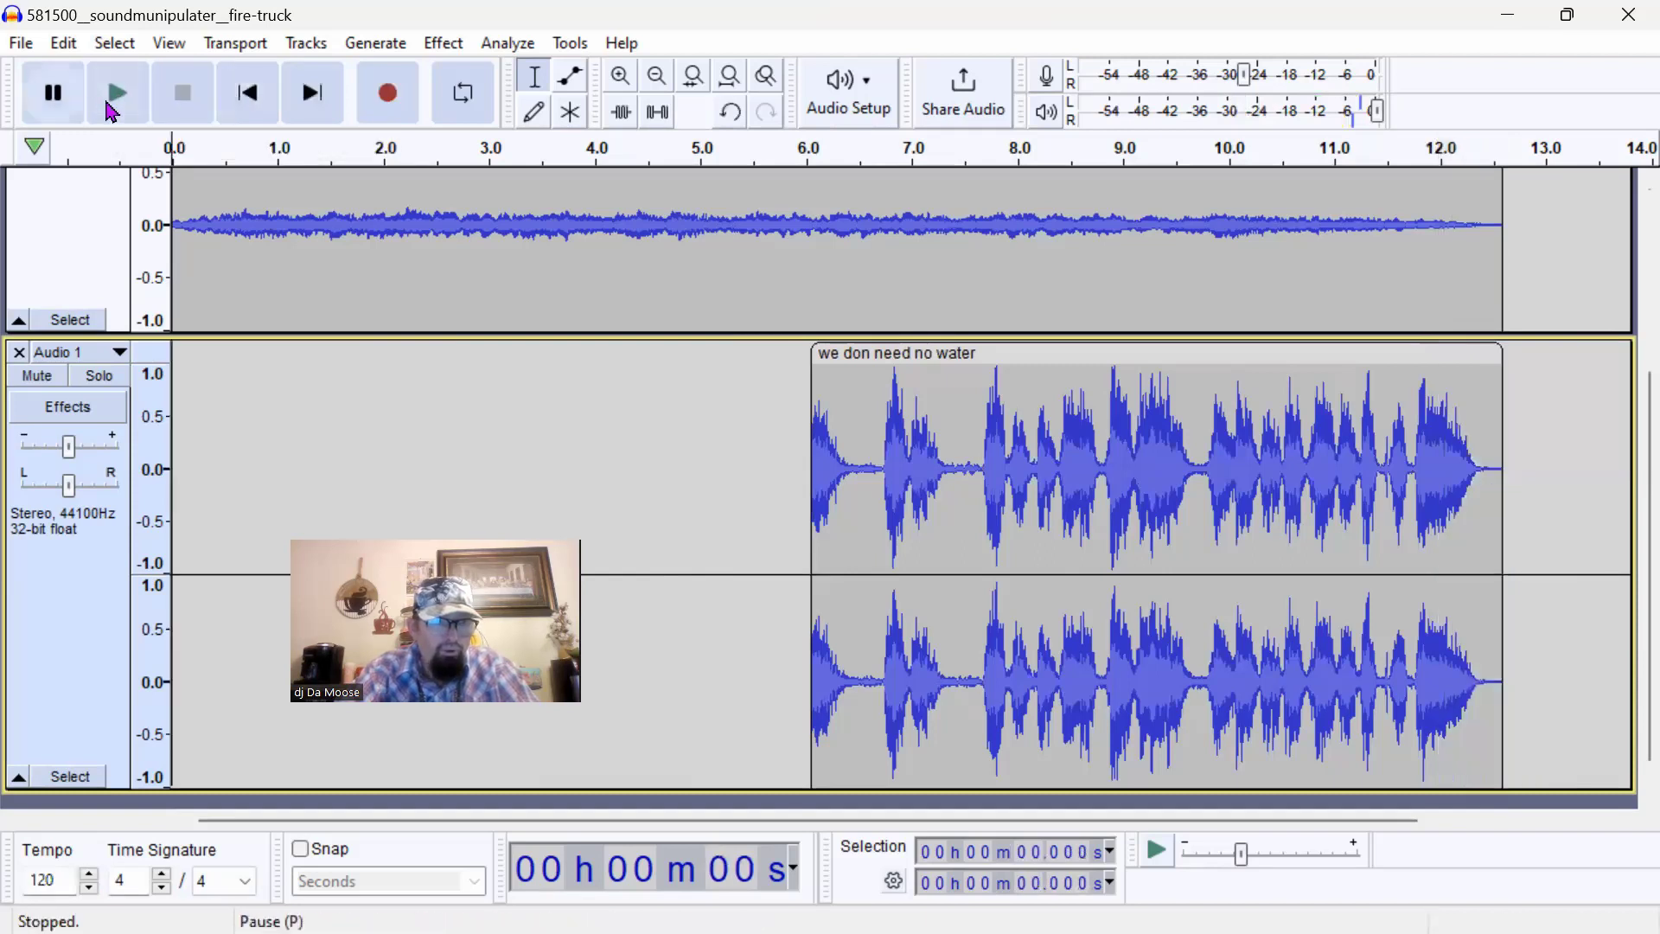
pyautogui.click(131, 111)
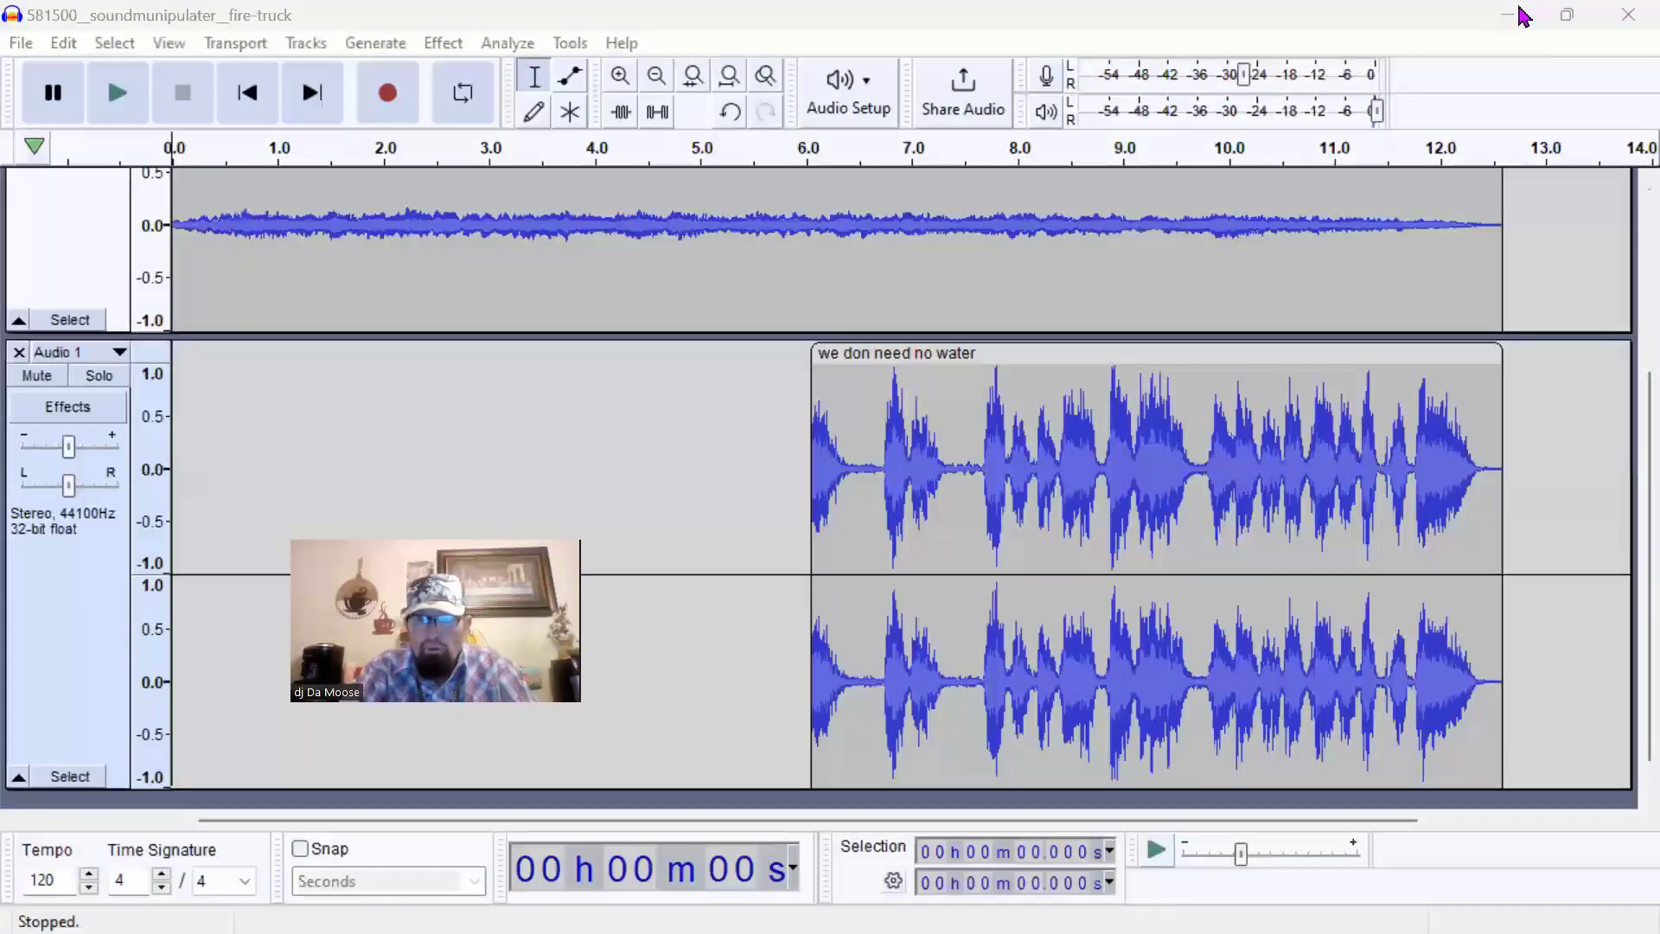
# - Minimize Audacity and switch to VirtualDJ, collapse Lists & Advice in the folder tree, and widen the folder pane
pyautogui.click(1508, 14)
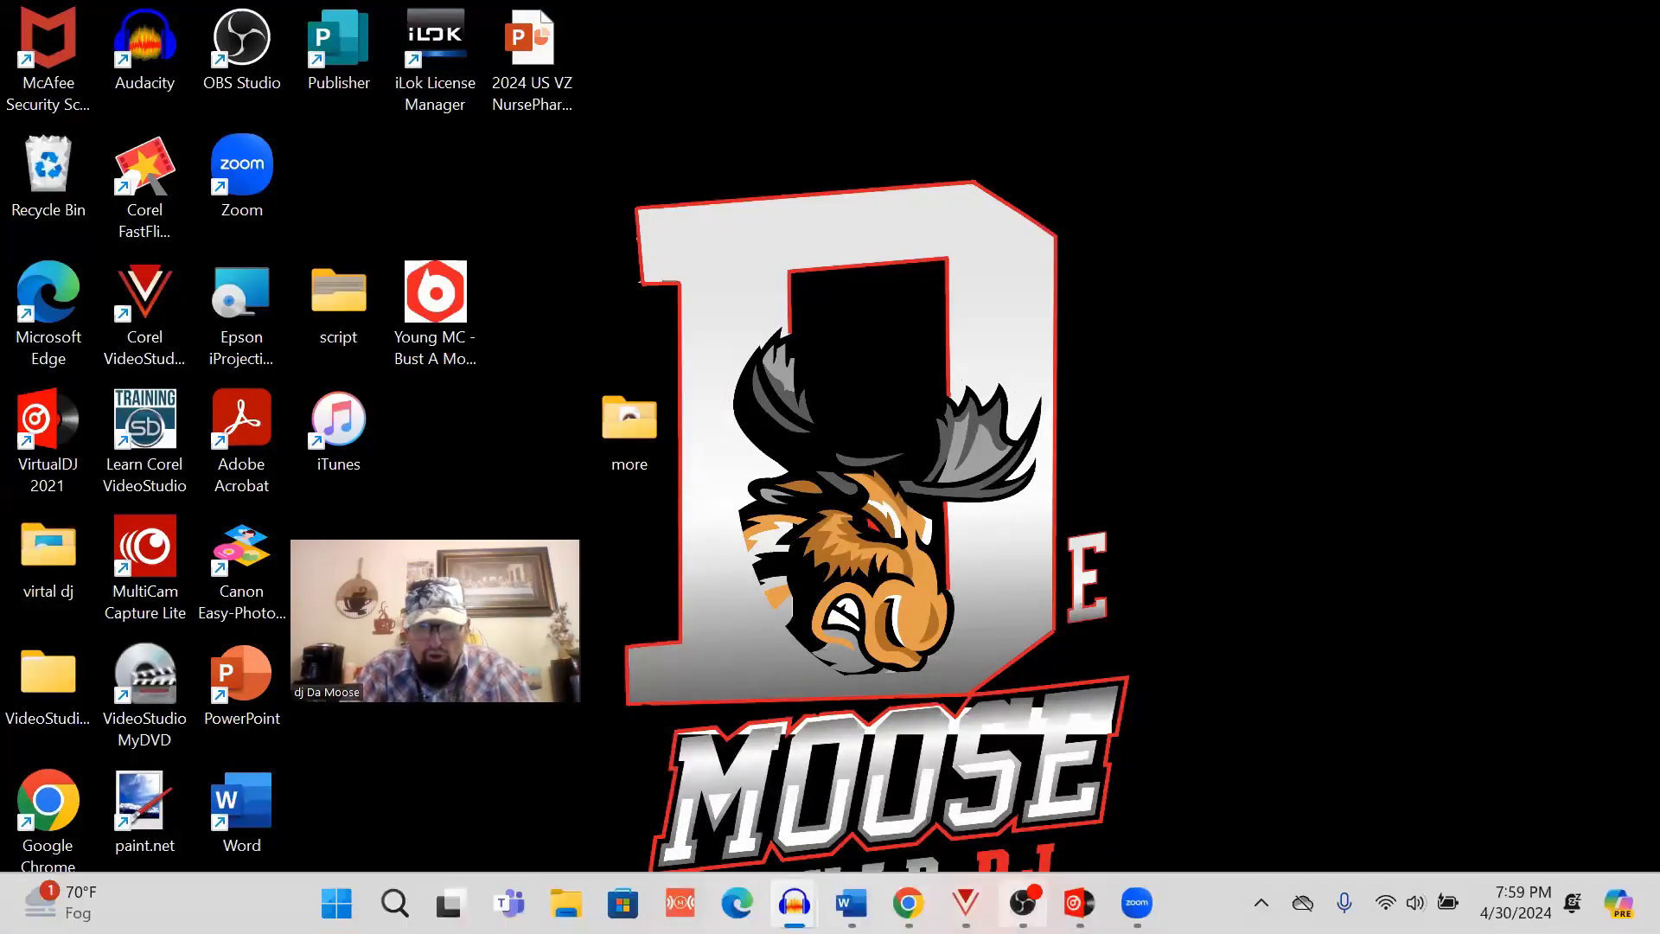
pyautogui.click(1077, 904)
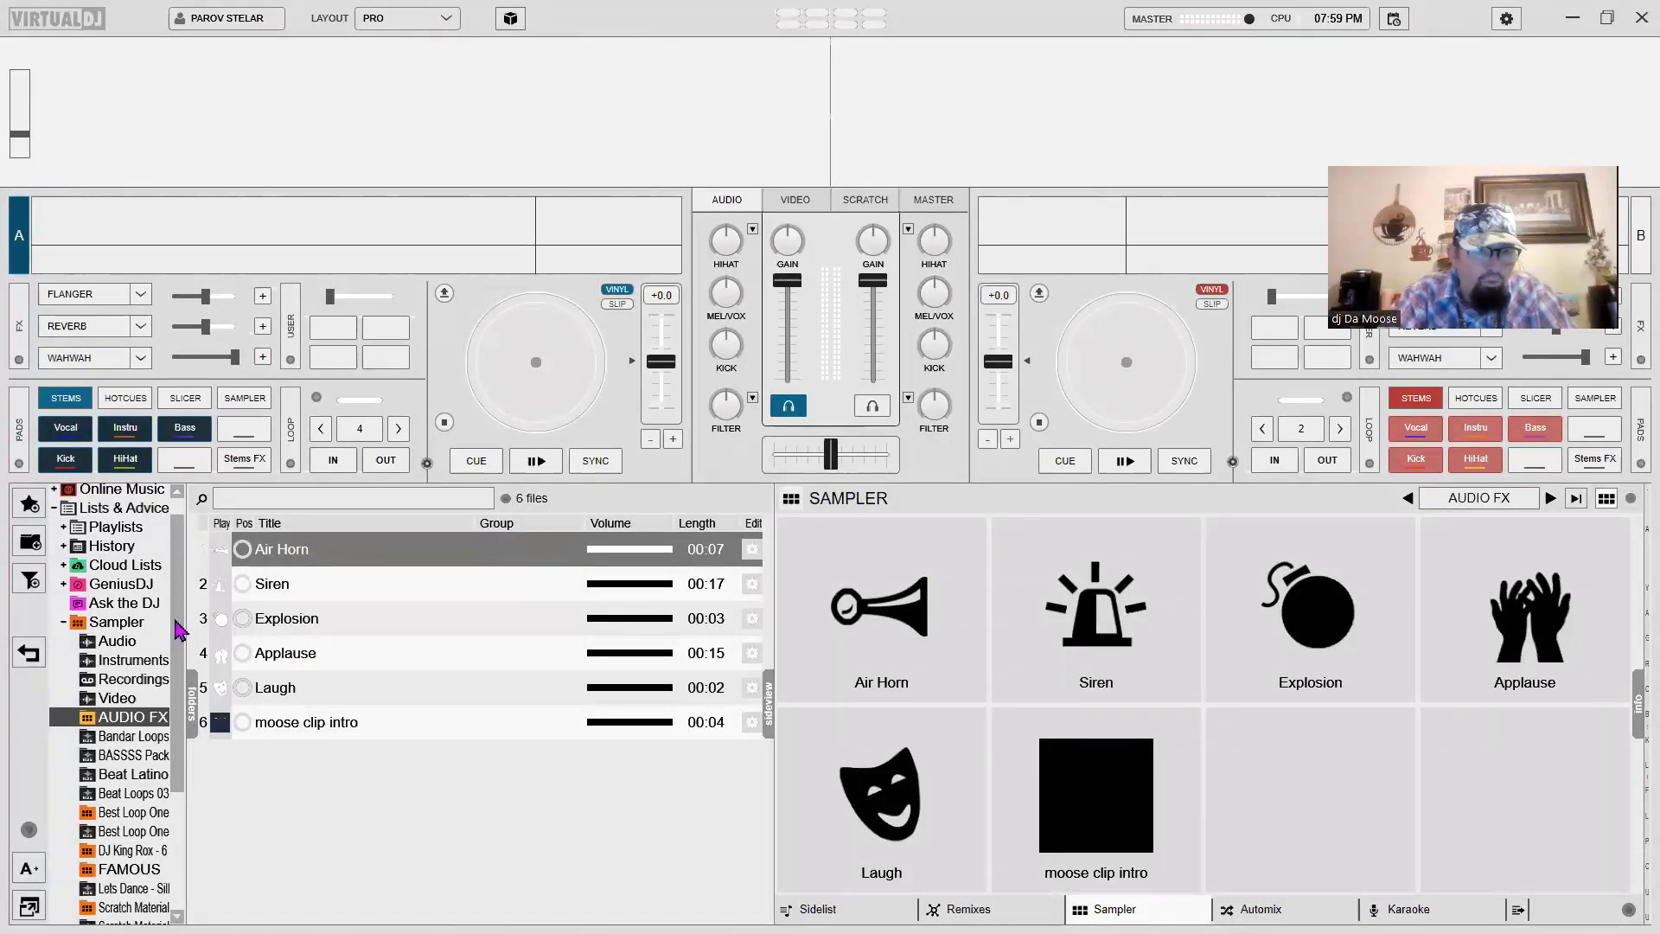
pyautogui.scroll(1, 175, 625)
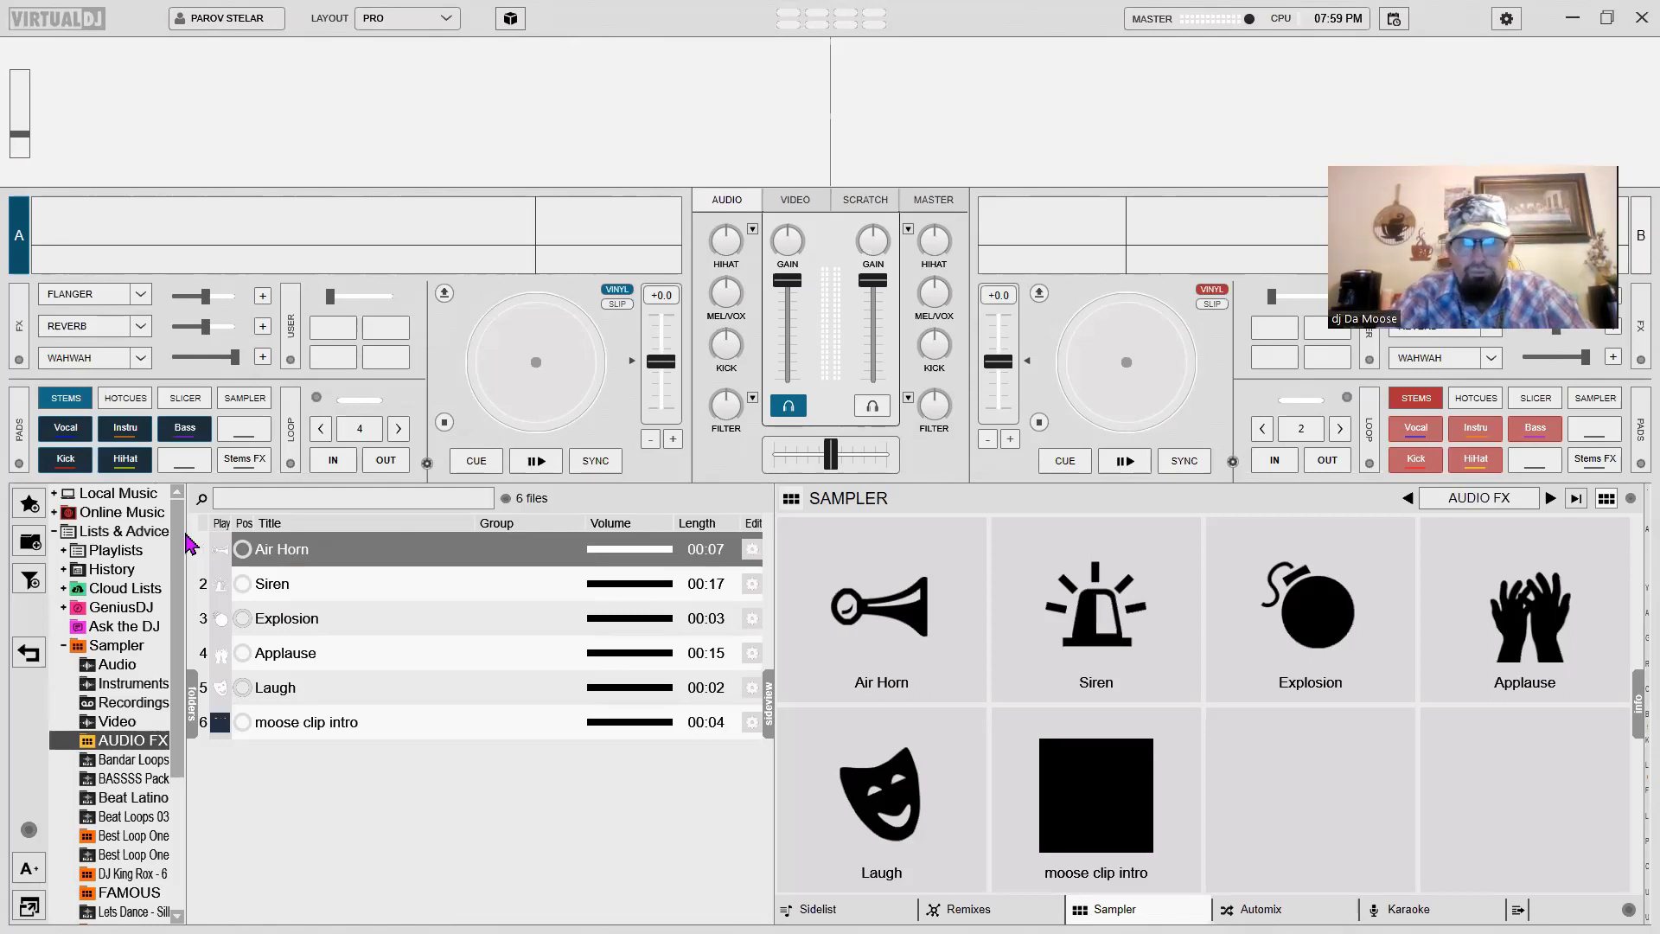
pyautogui.click(59, 650)
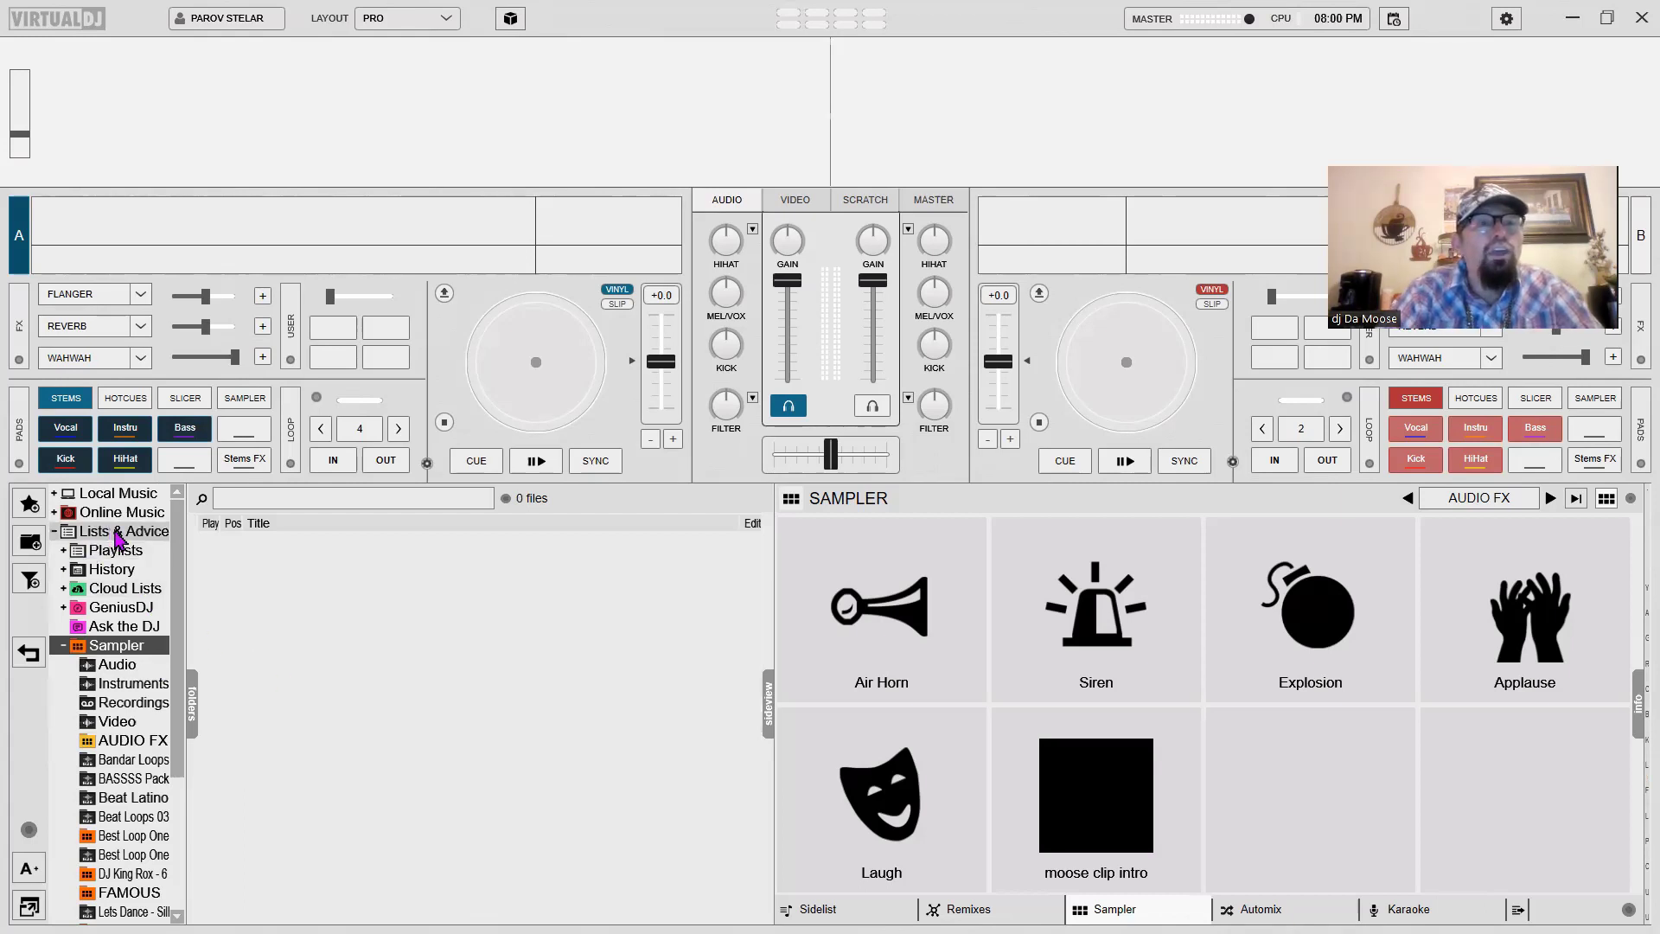
pyautogui.click(54, 533)
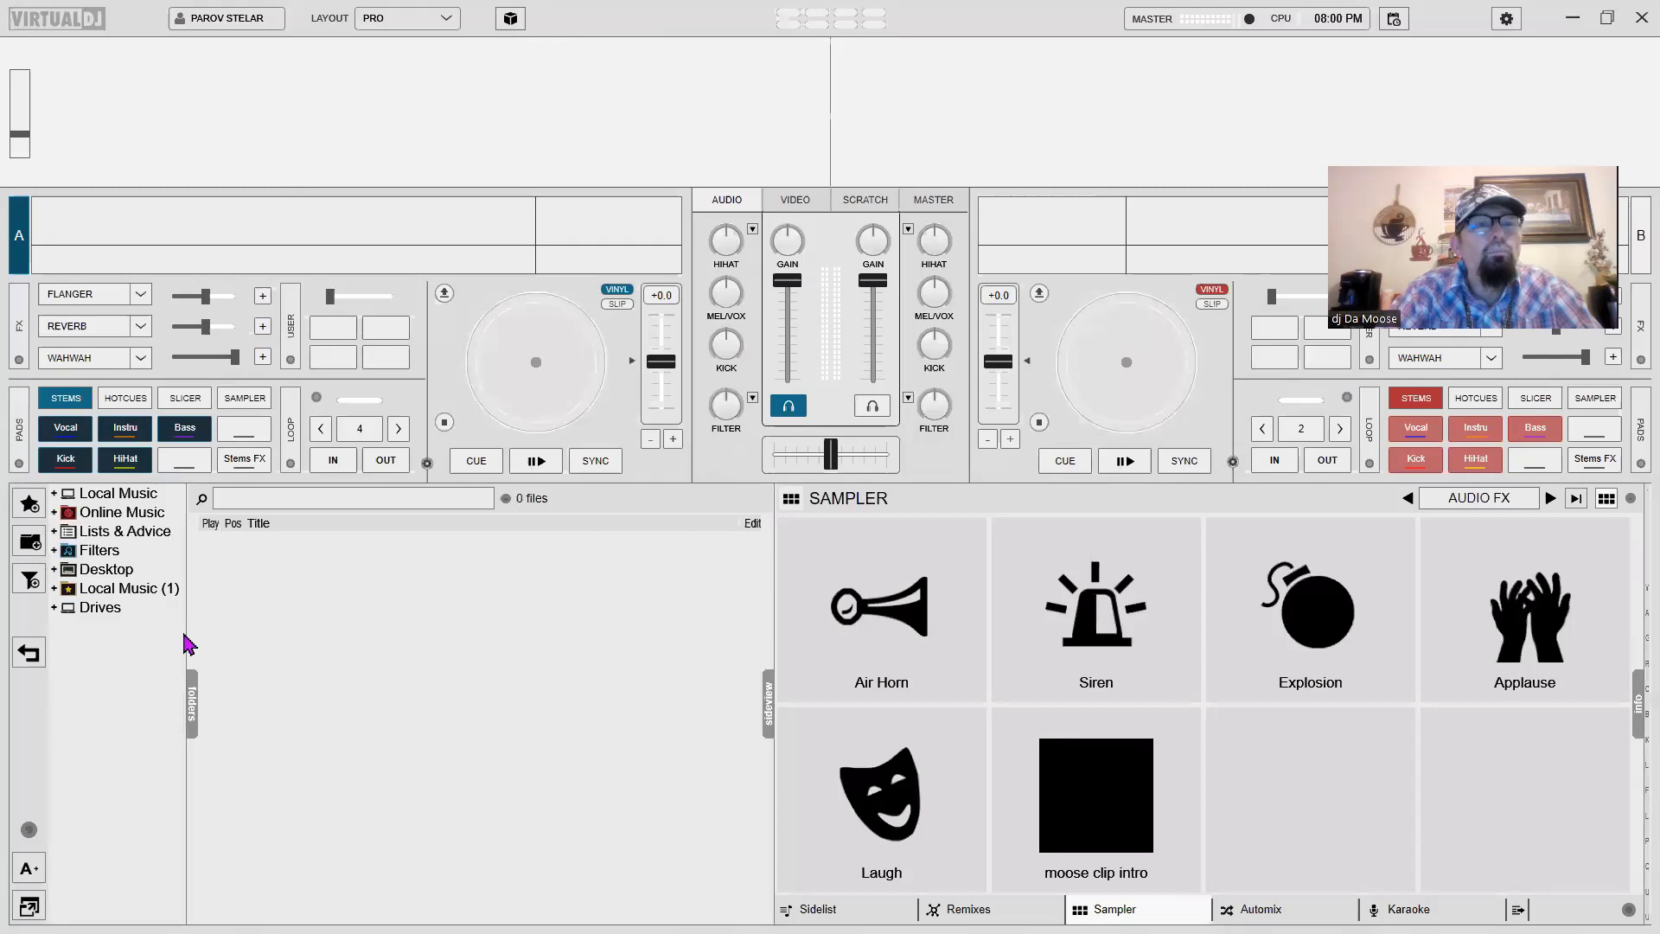
pyautogui.moveTo(194, 632); pyautogui.dragTo(475, 662)
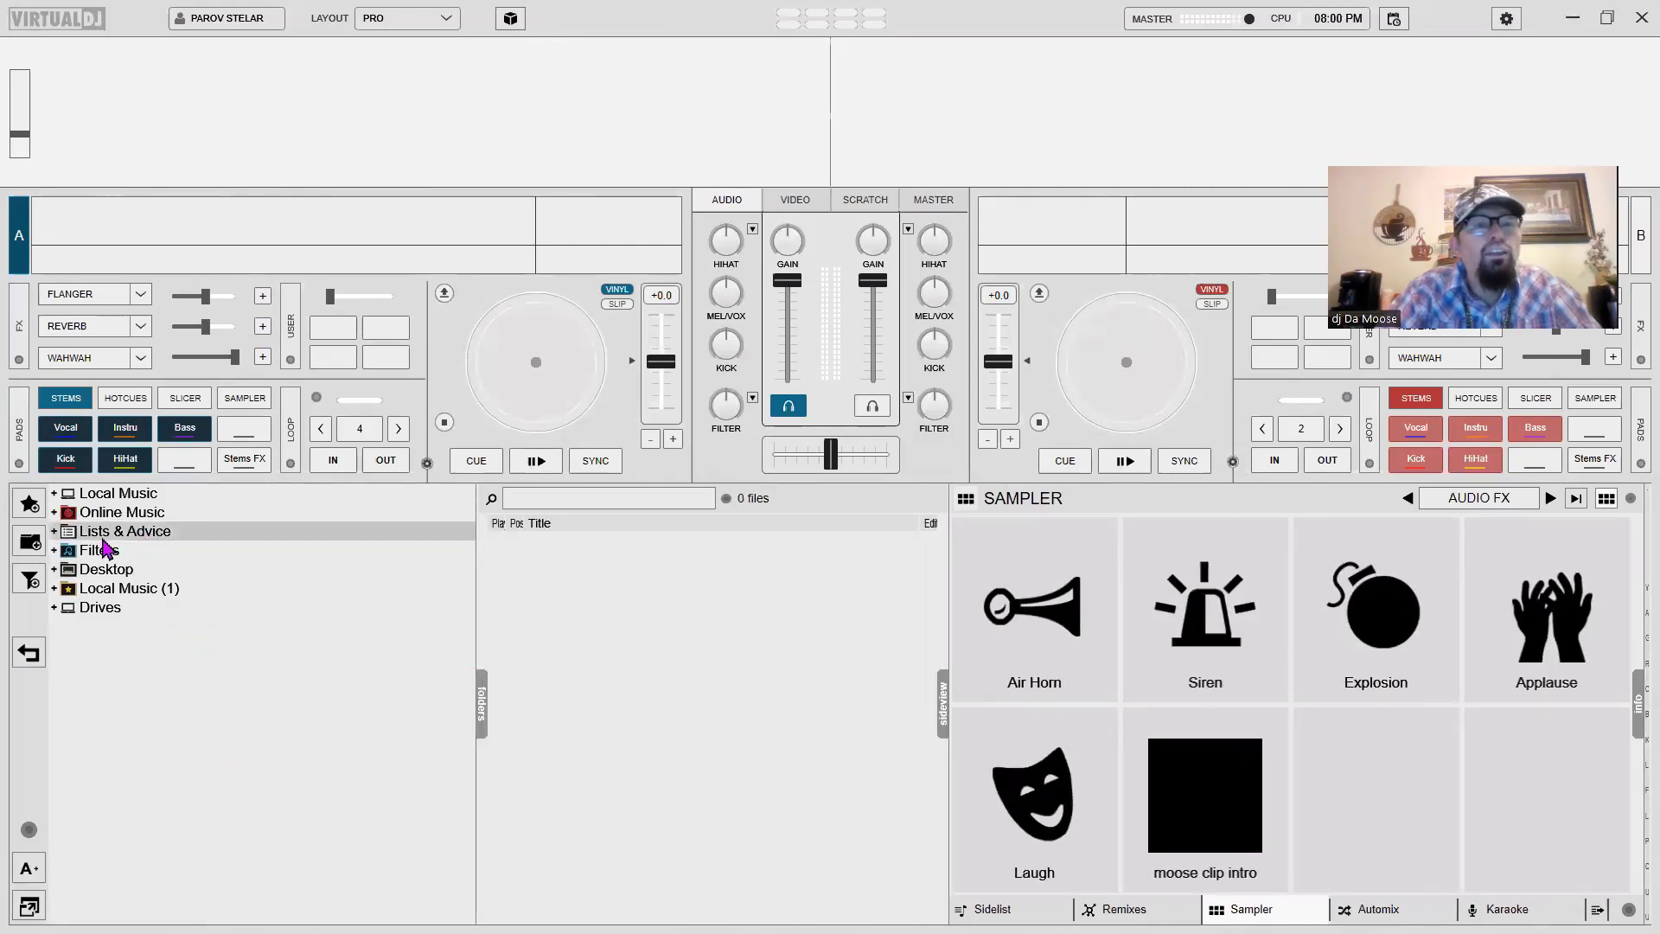
# - Expand Lists & Advice and its Sampler folder, and open the AUDIO FX sample bank
pyautogui.click(54, 533)
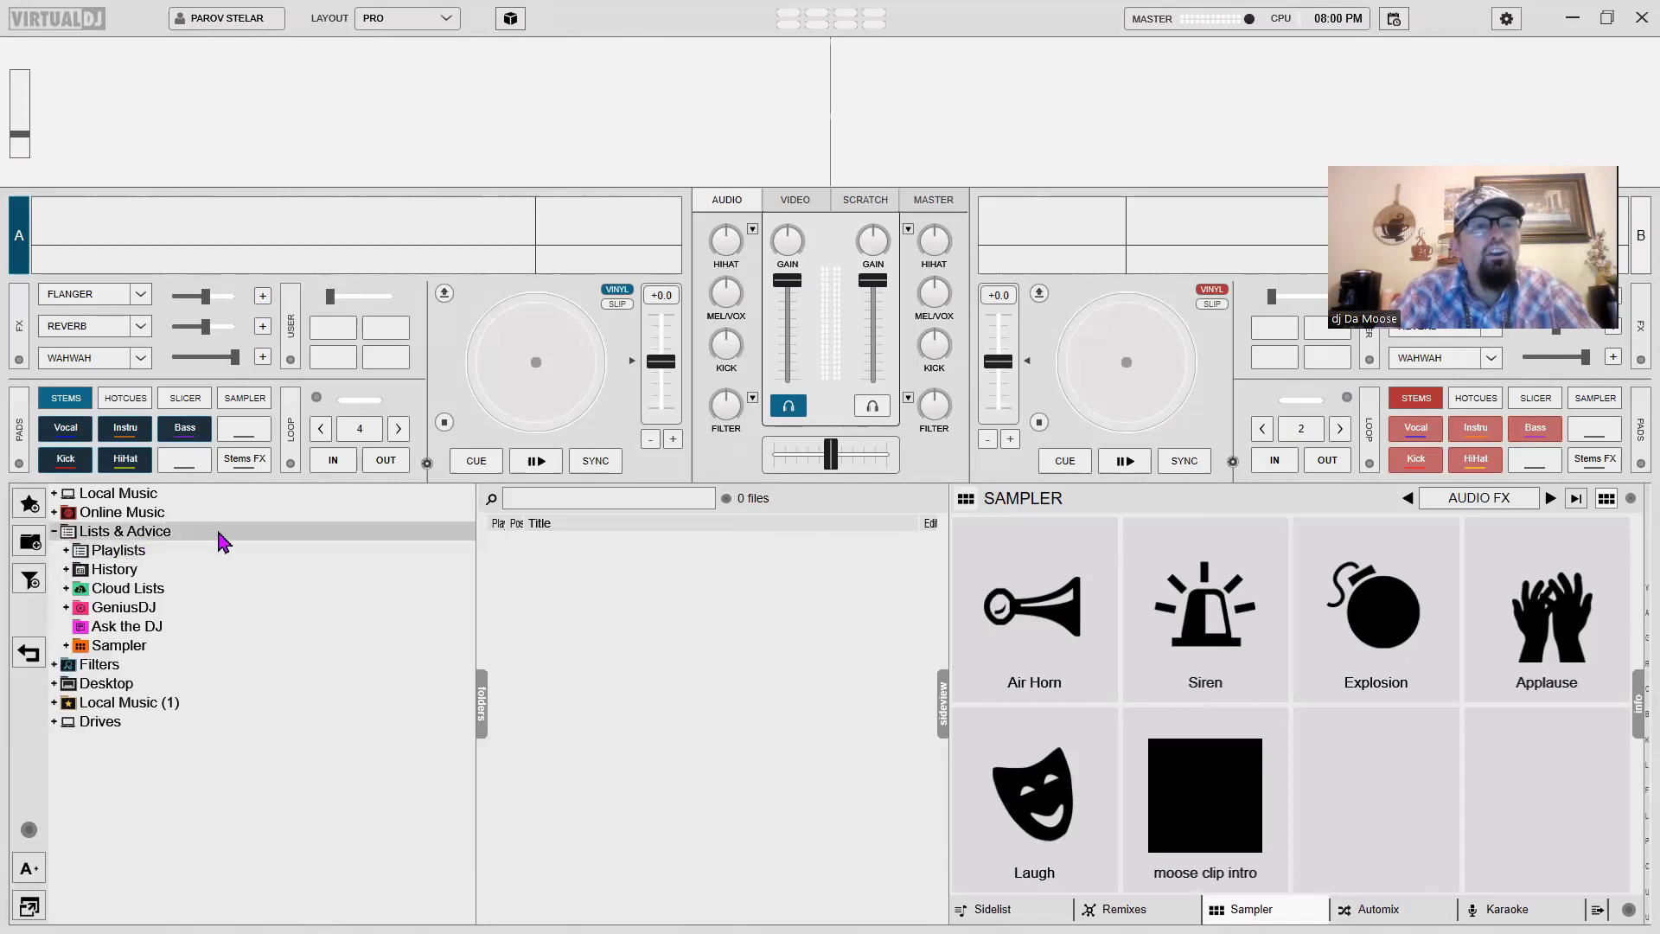
pyautogui.click(67, 646)
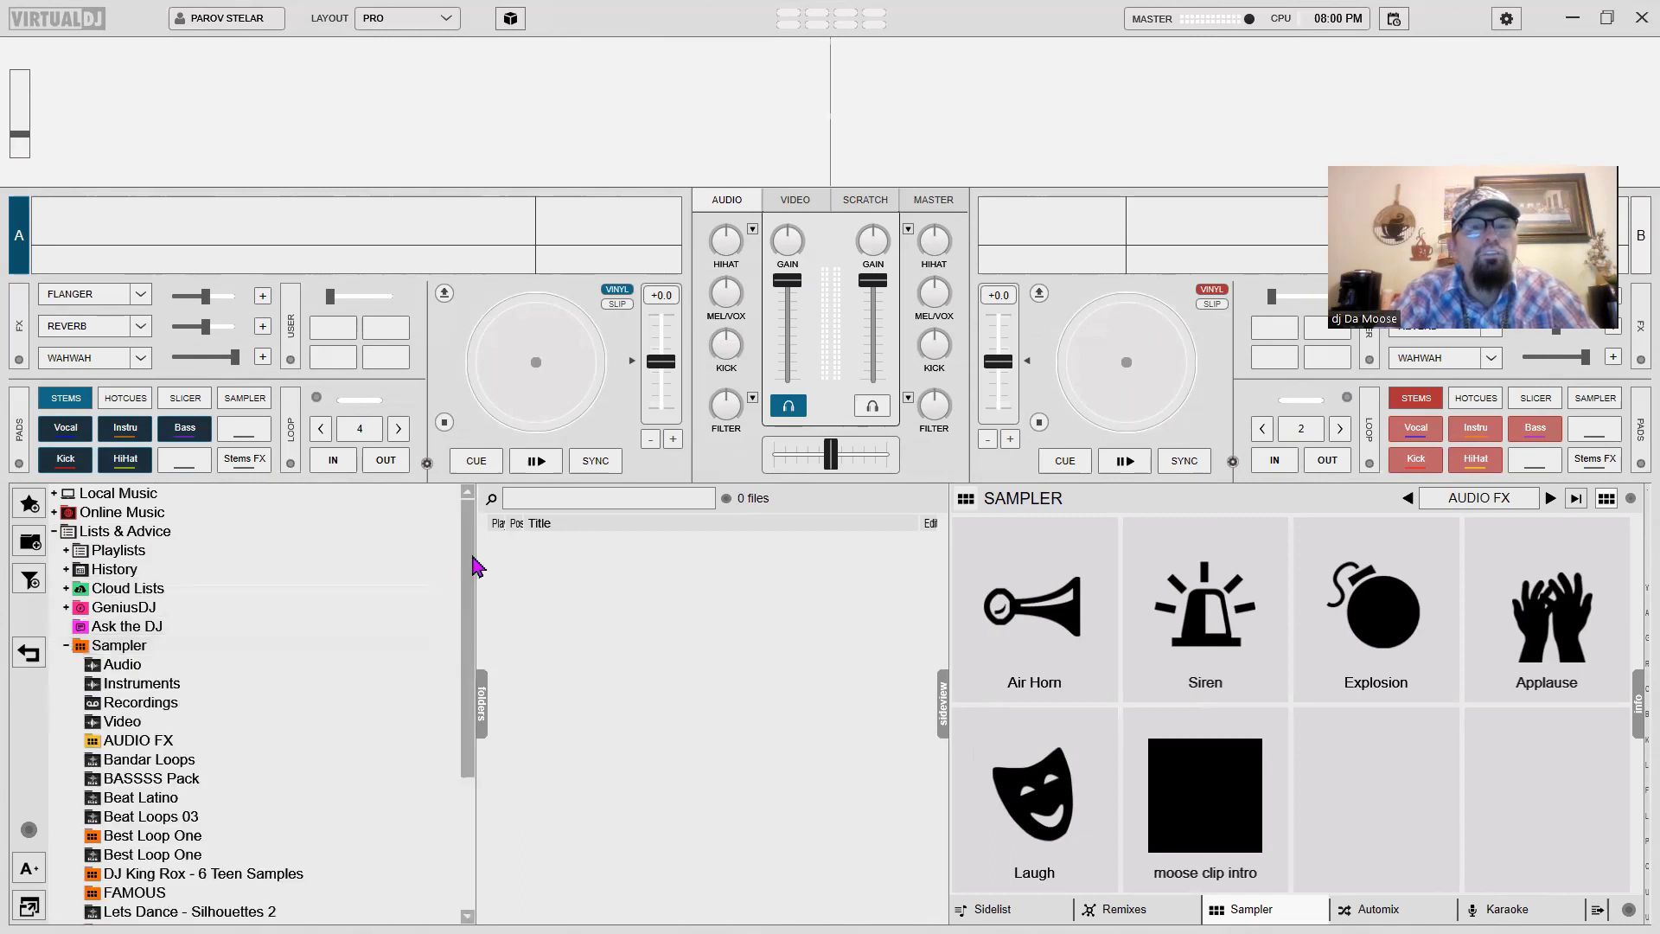
pyautogui.moveTo(474, 567); pyautogui.dragTo(462, 673)
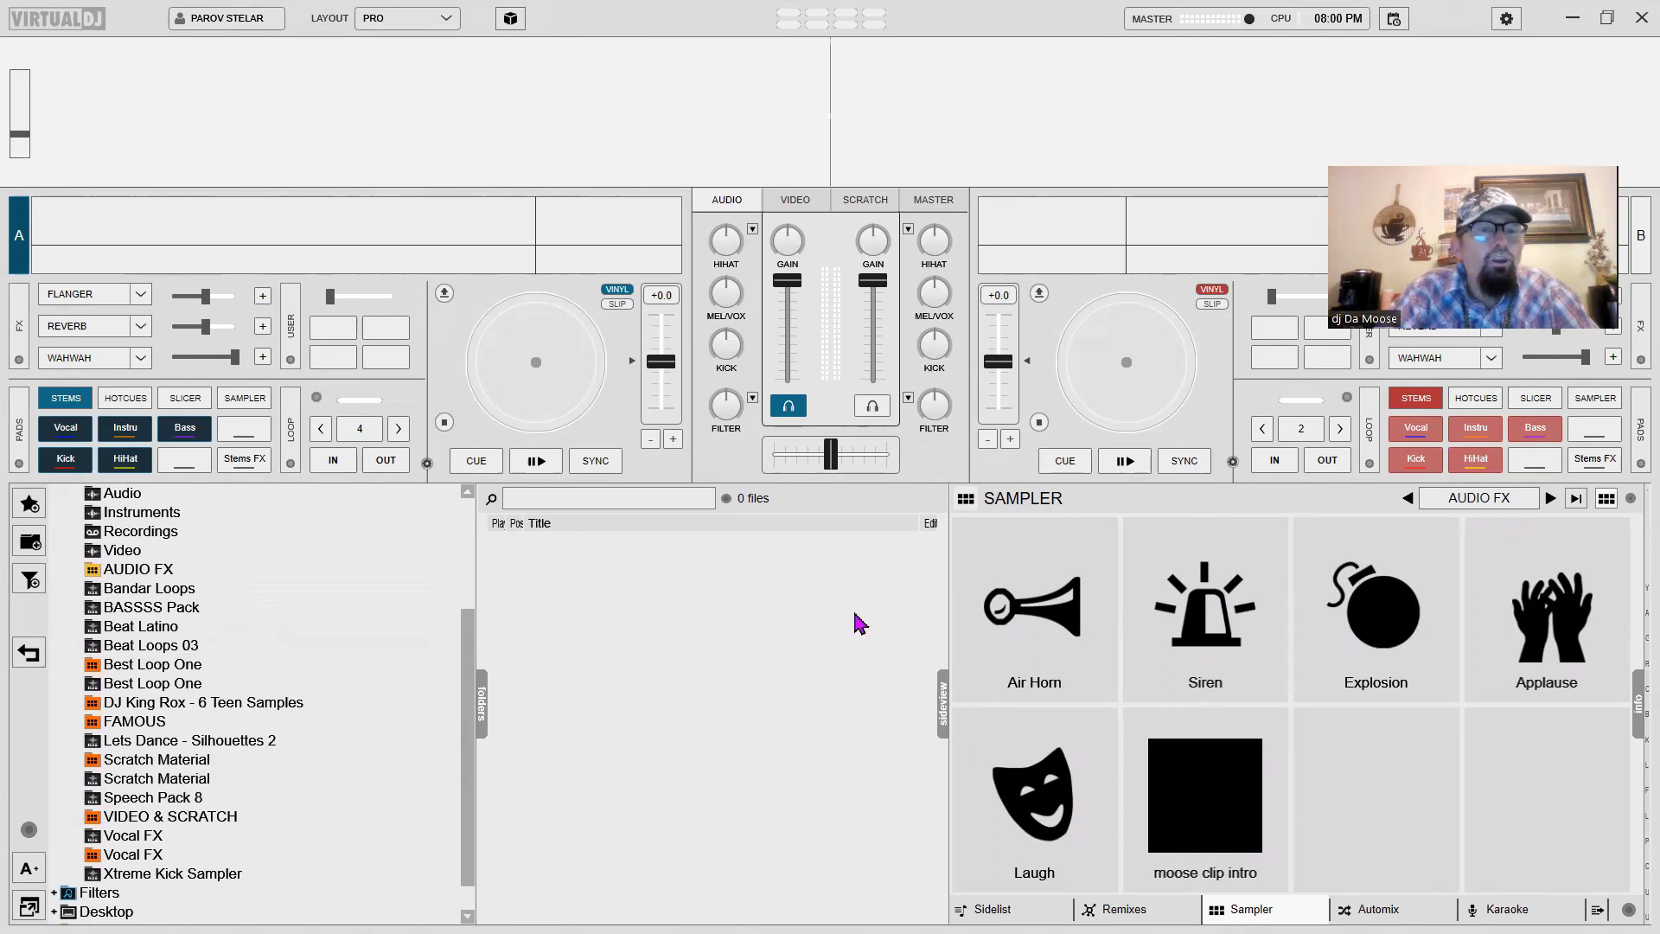
pyautogui.click(139, 570)
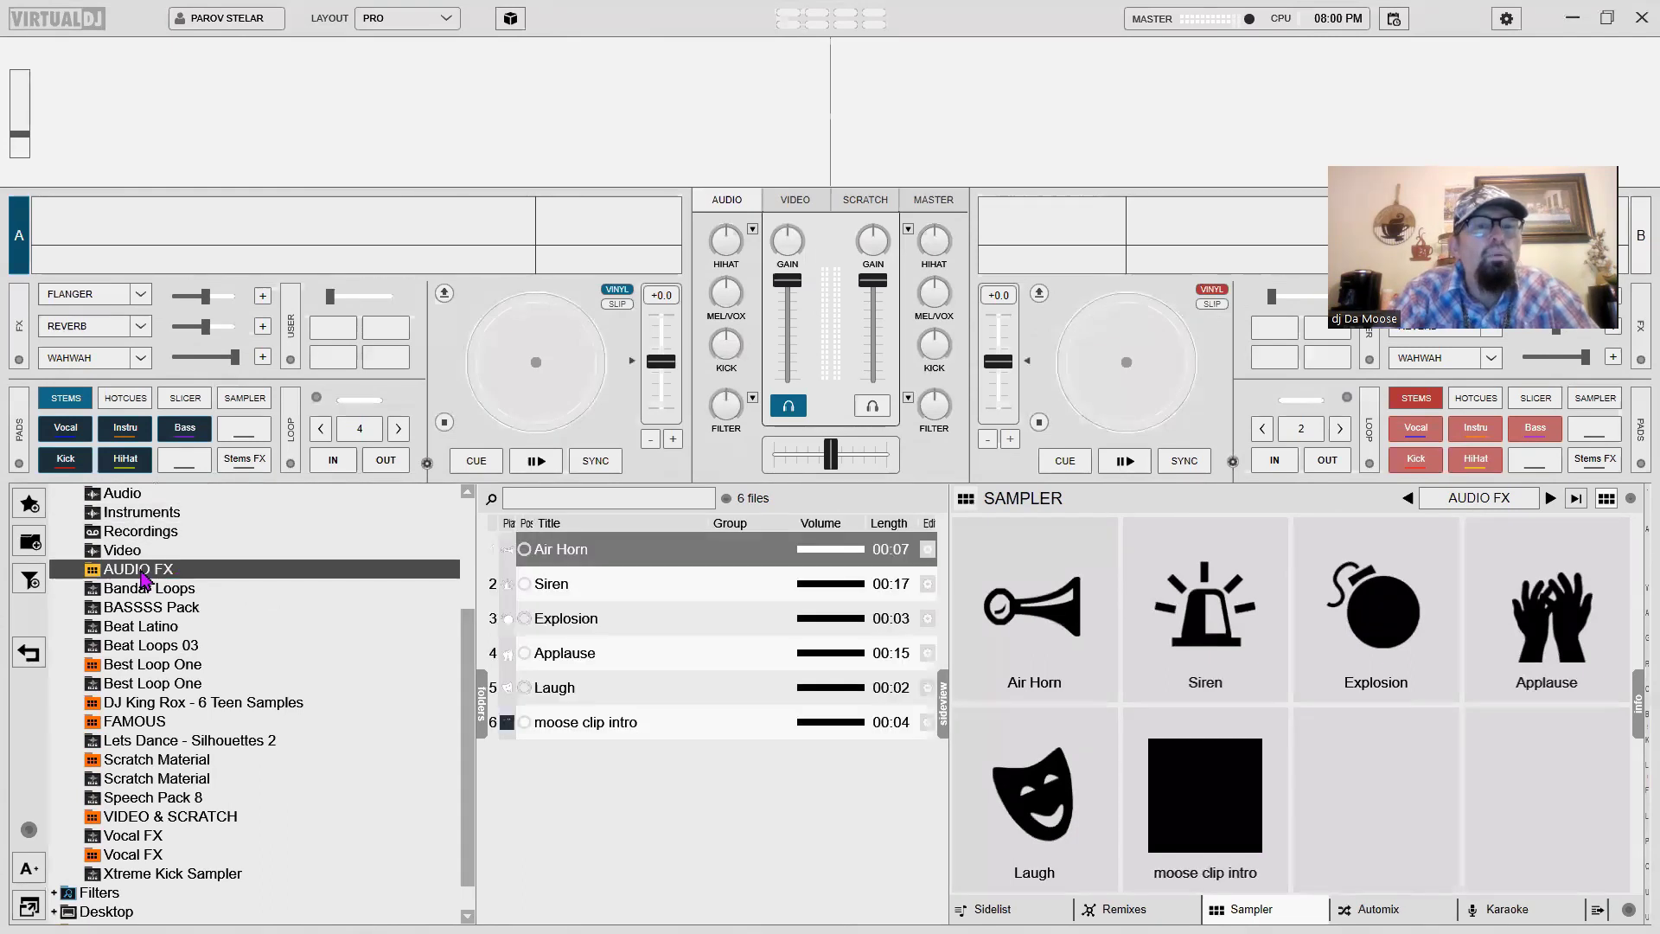
# - Check the "moose clip intro" sample in the Sample Editor, close the editor, and delete that sample from the AUDIO FX bank
pyautogui.click(524, 727)
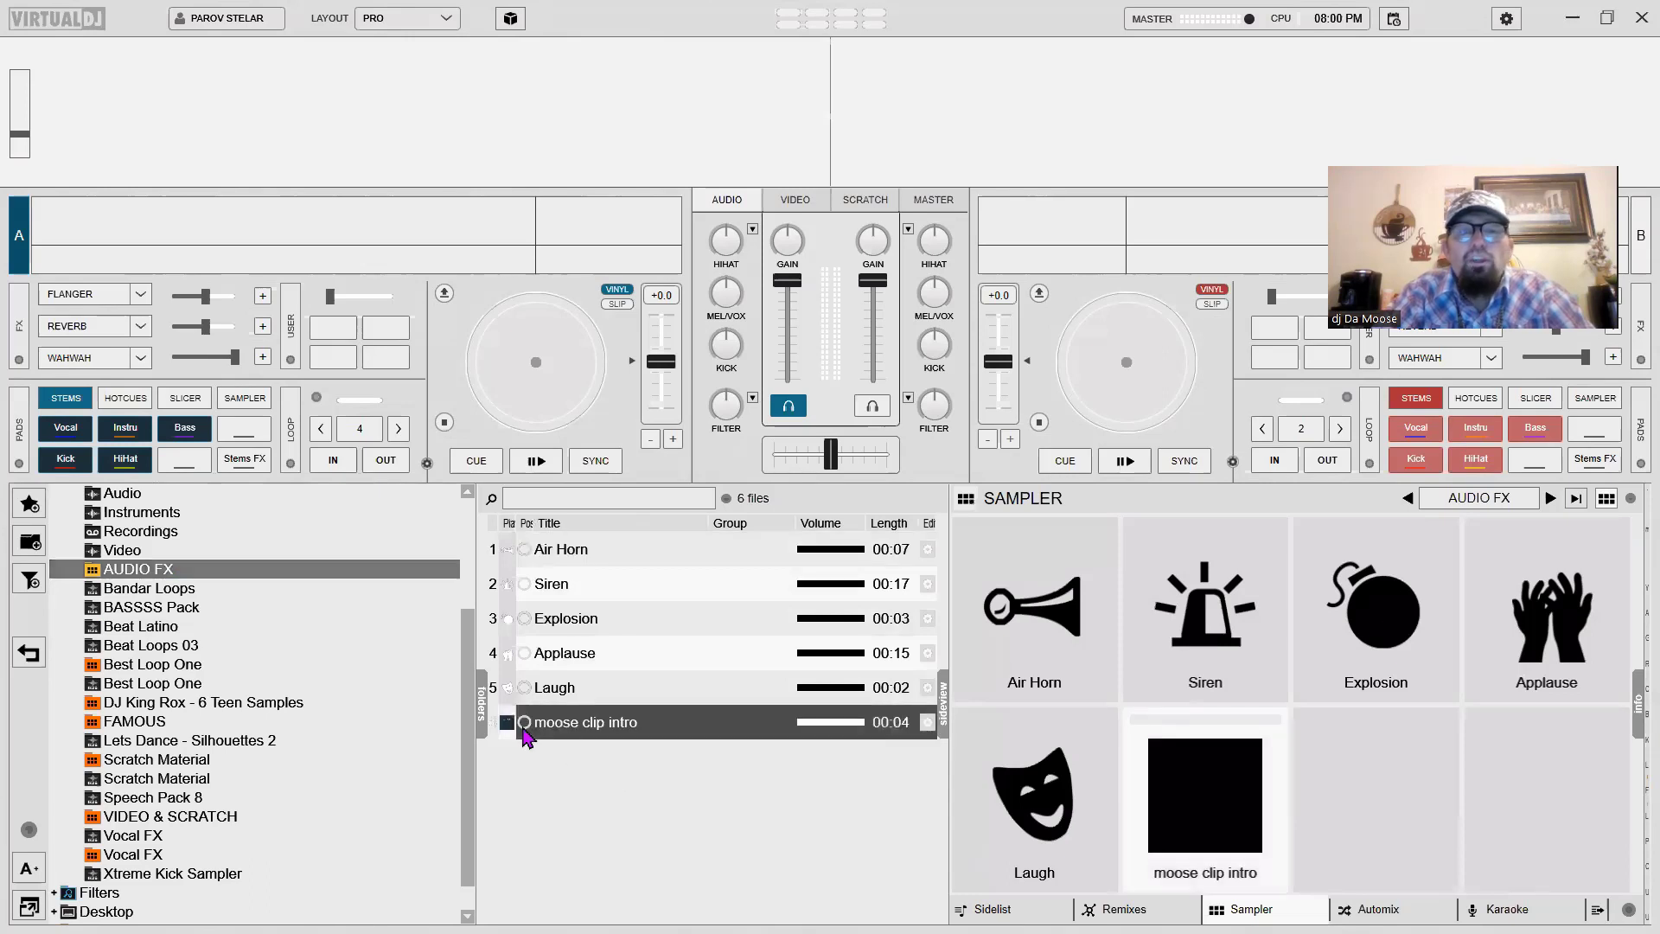
pyautogui.click(927, 723)
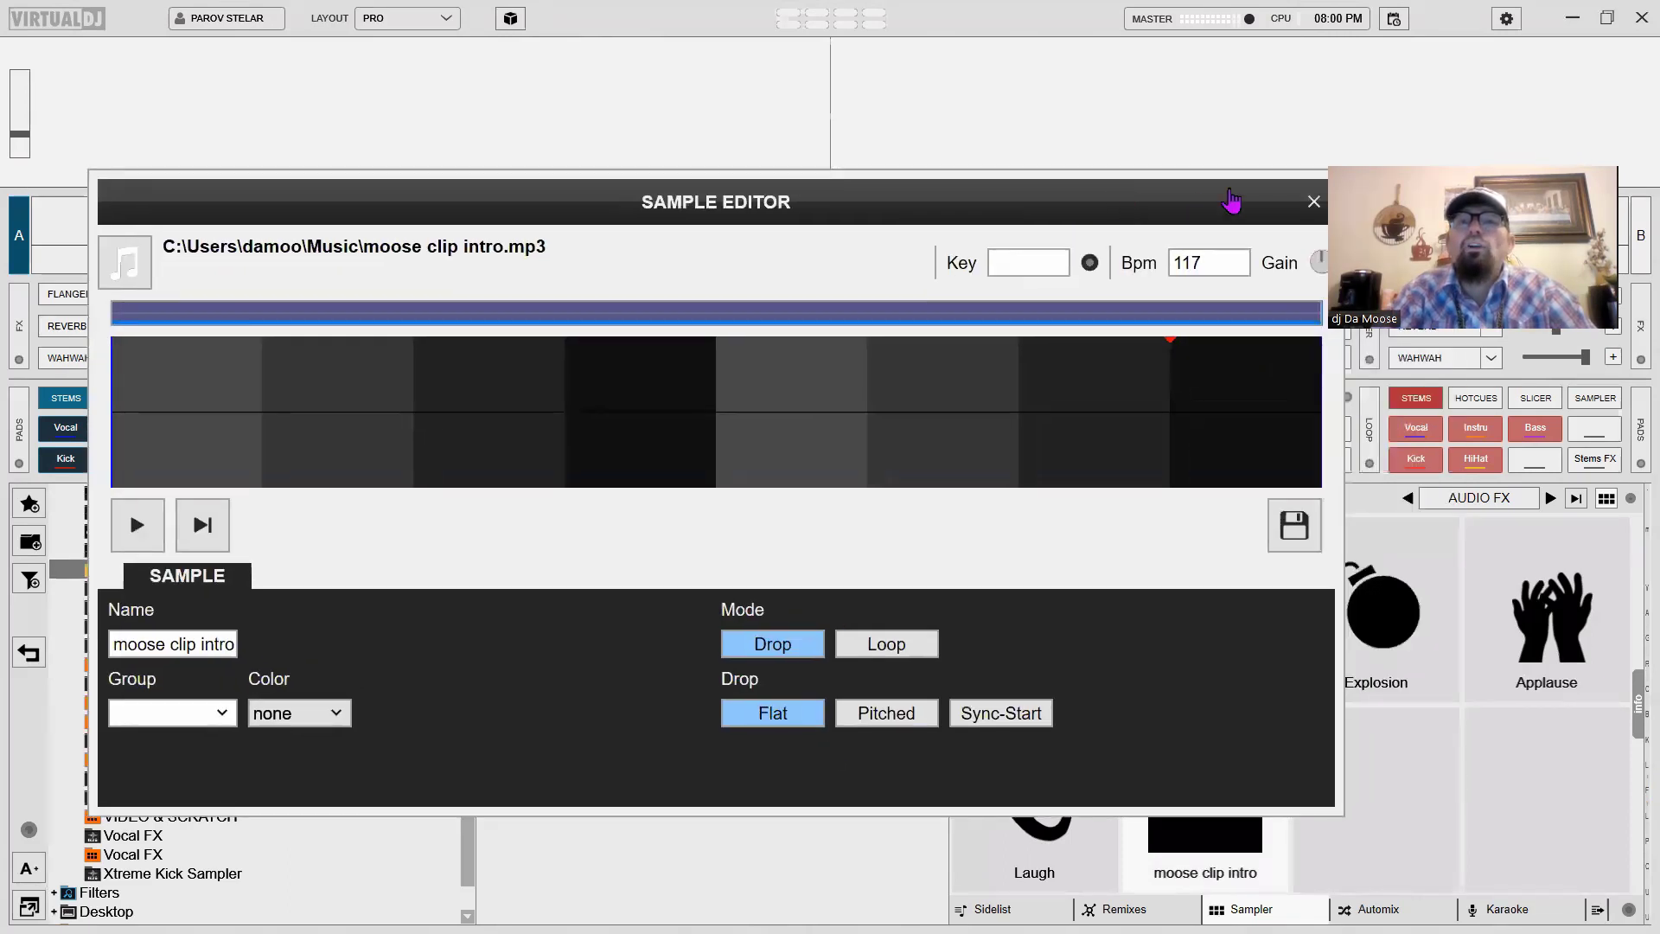
pyautogui.click(1314, 202)
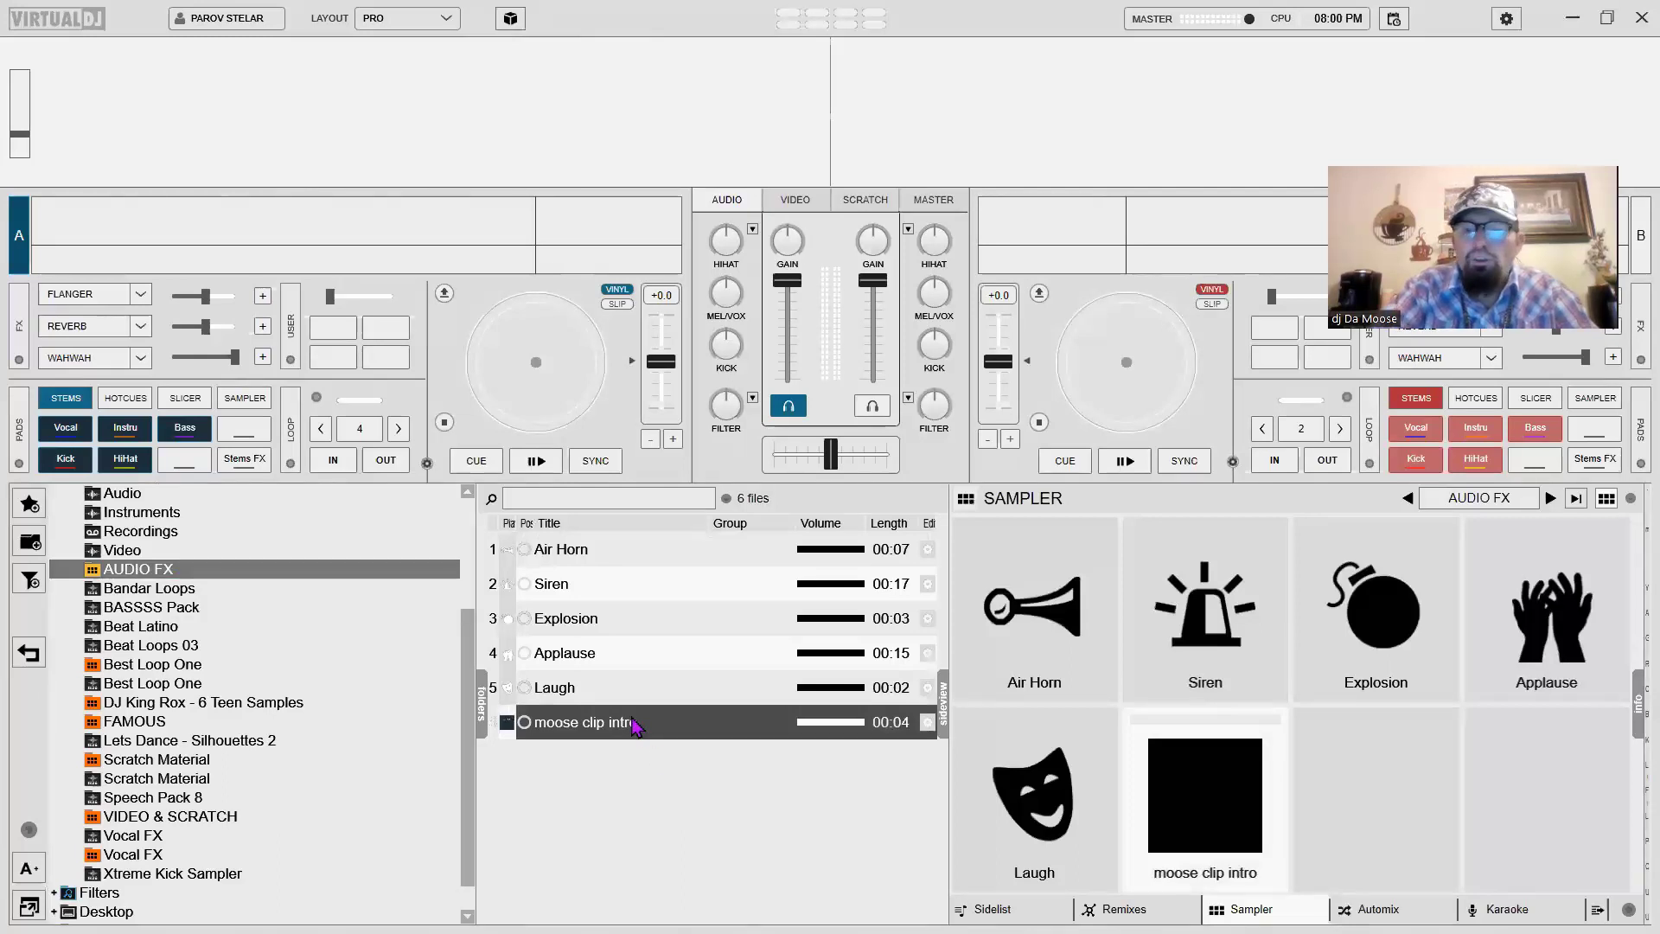
pyautogui.press('Delete')
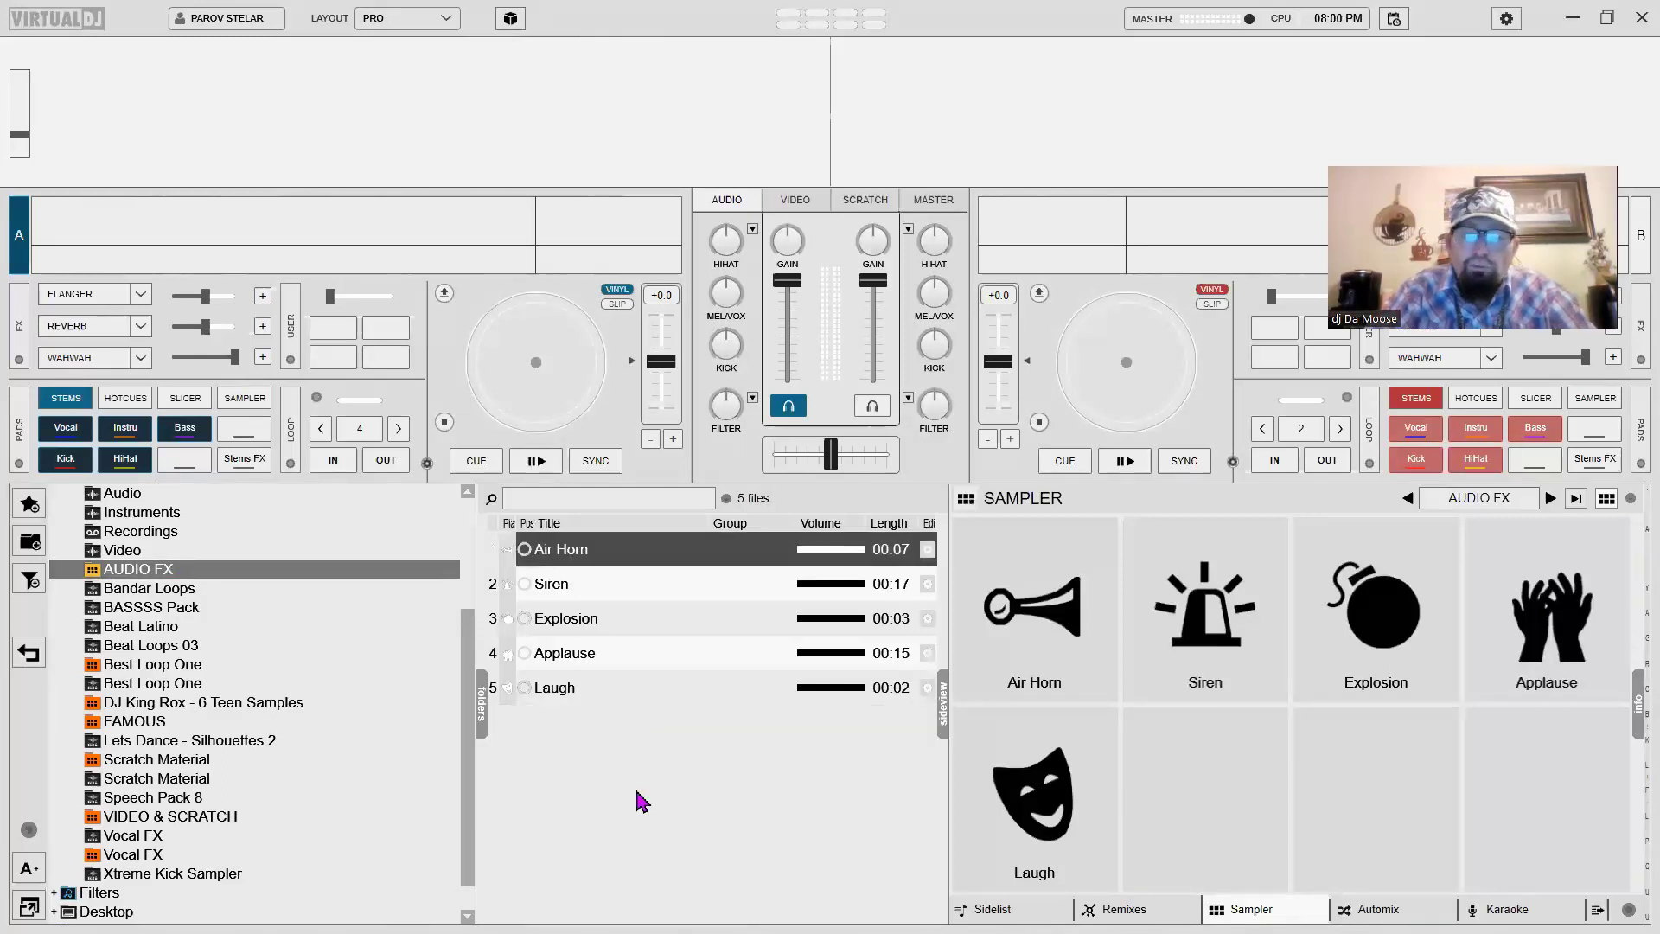
# - Restore VirtualDJ to a smaller window, shift it aside on the desktop, and open File Explorer
pyautogui.click(1606, 19)
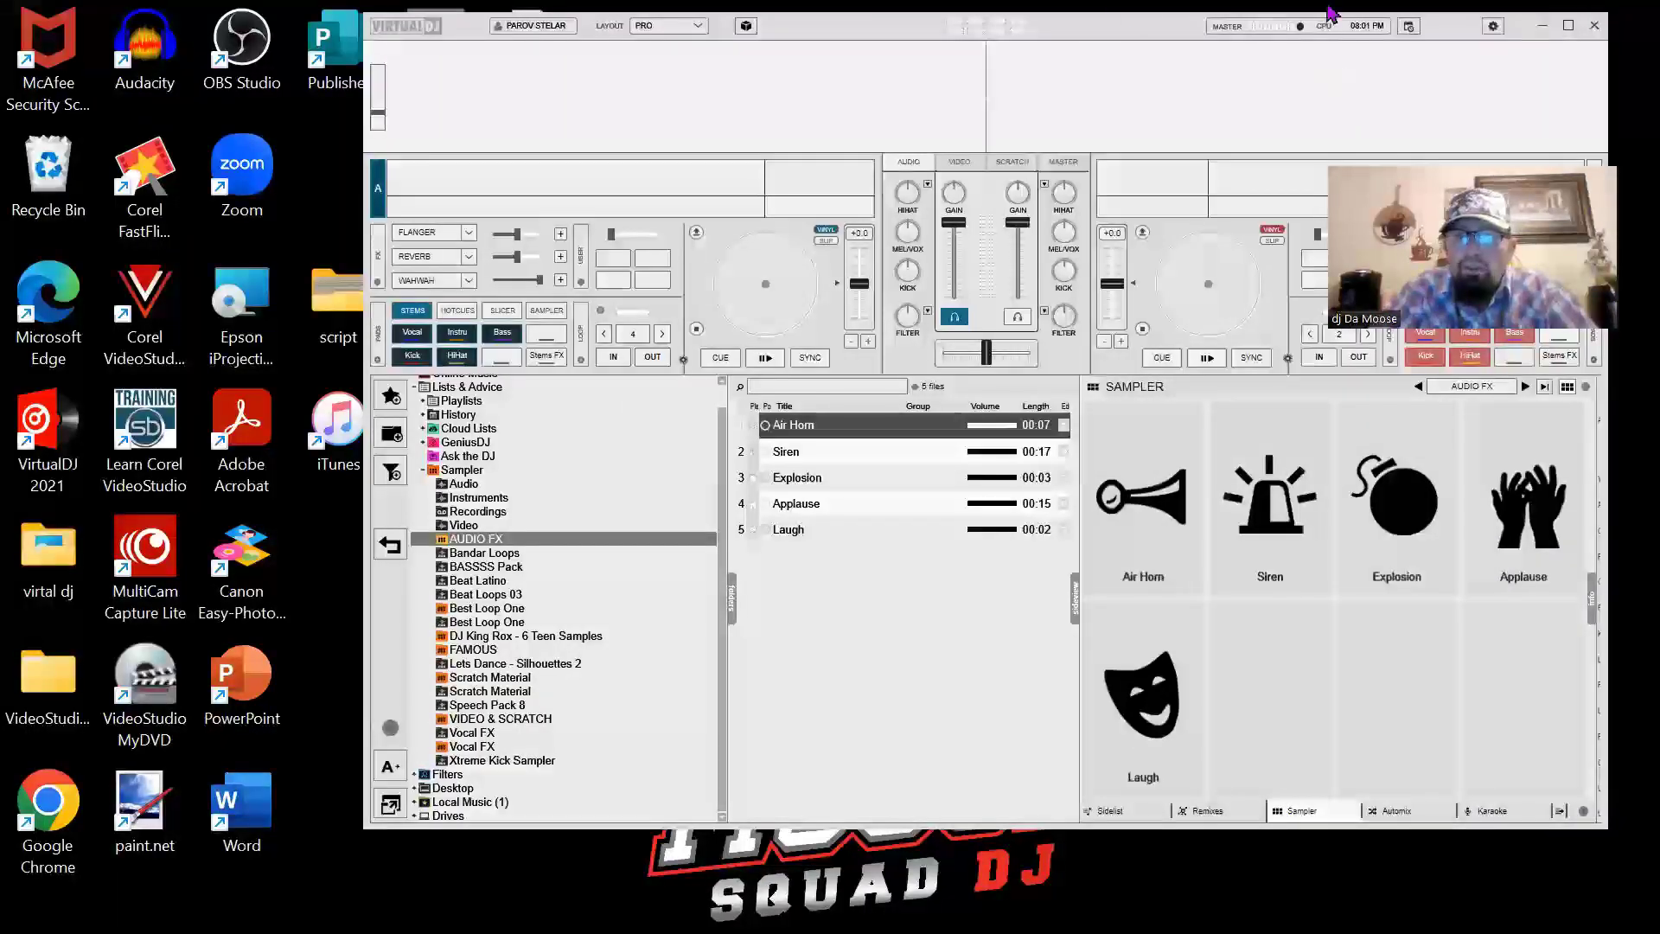
pyautogui.moveTo(1103, 26); pyautogui.dragTo(1201, 34)
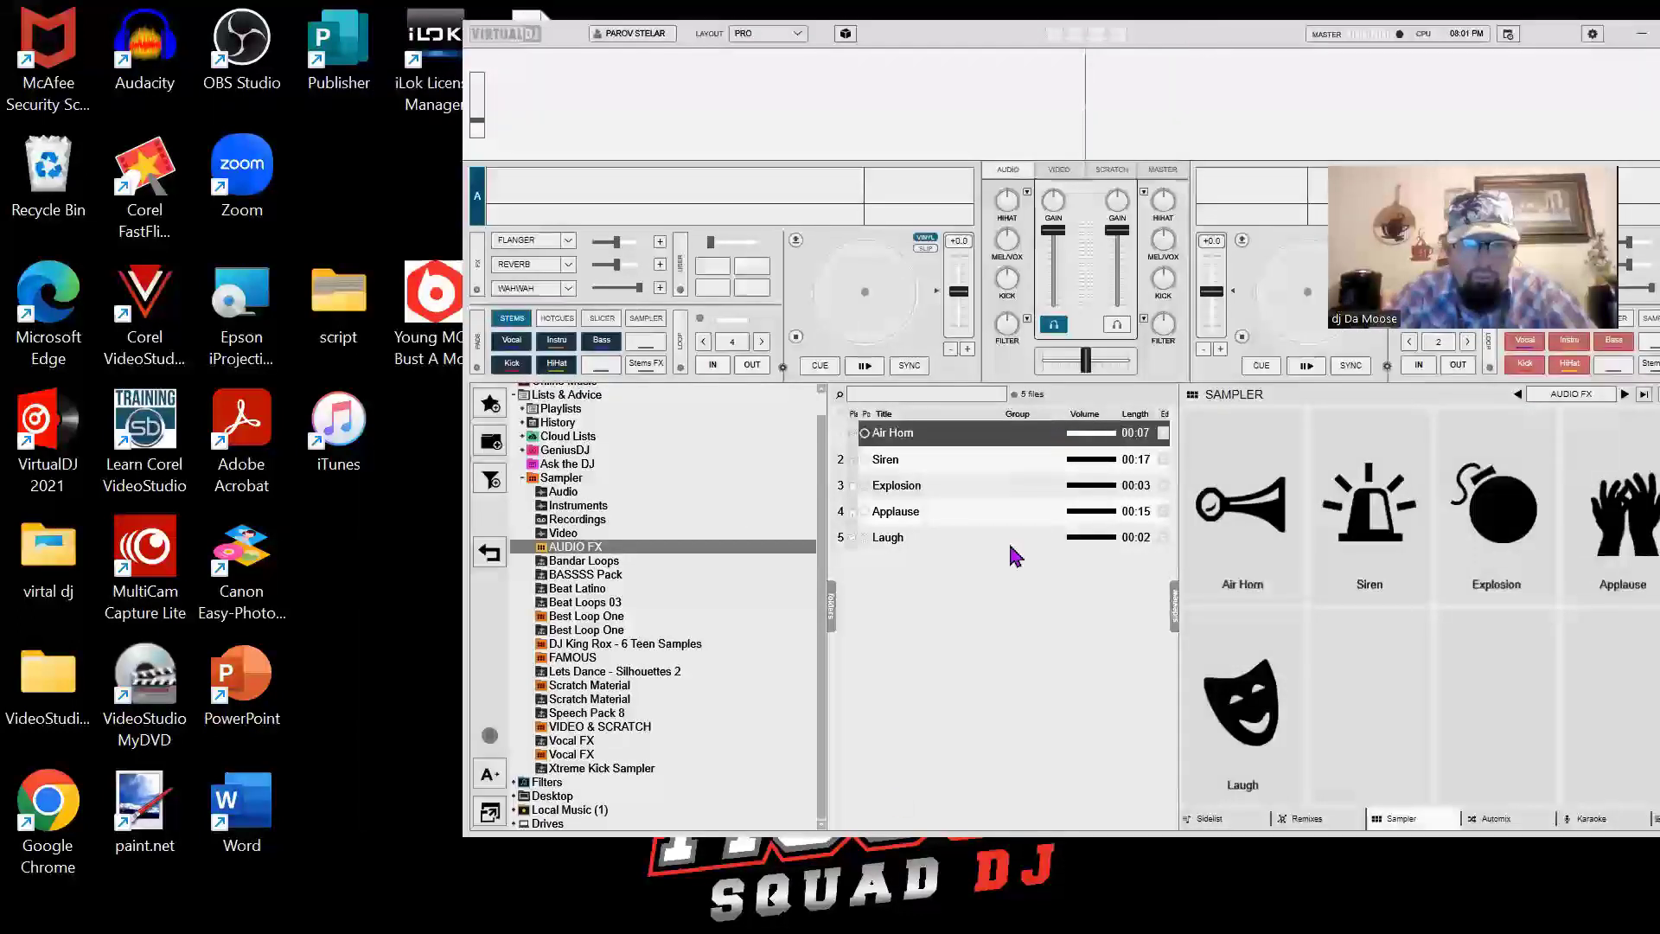
pyautogui.moveTo(882, 933)
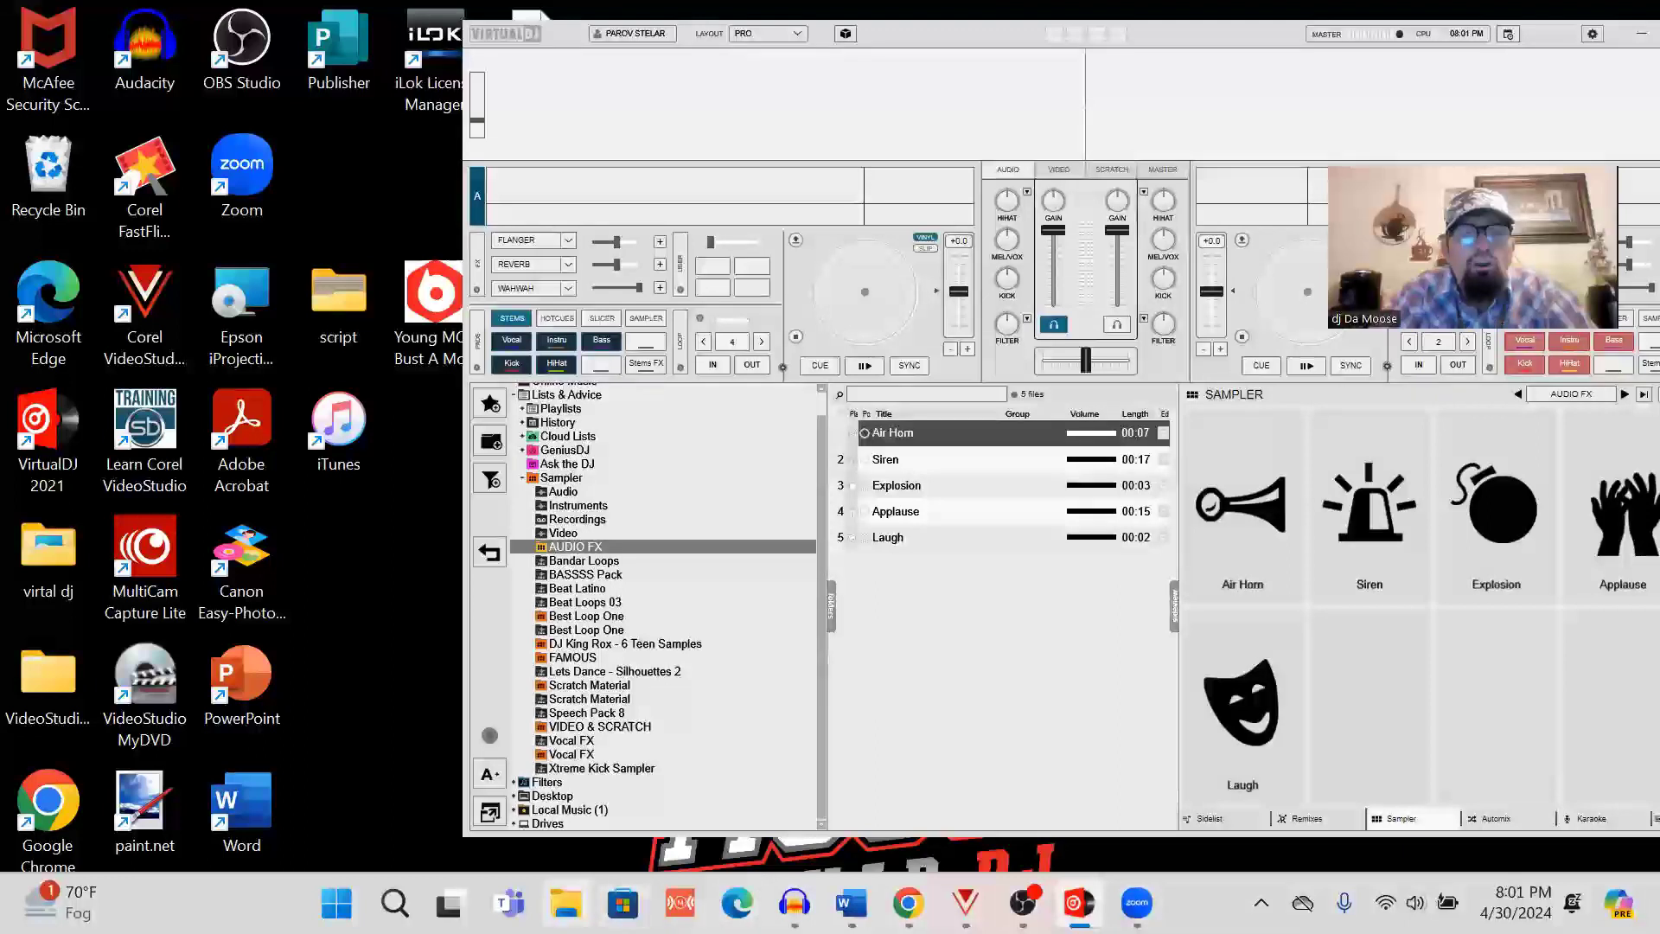
pyautogui.click(565, 903)
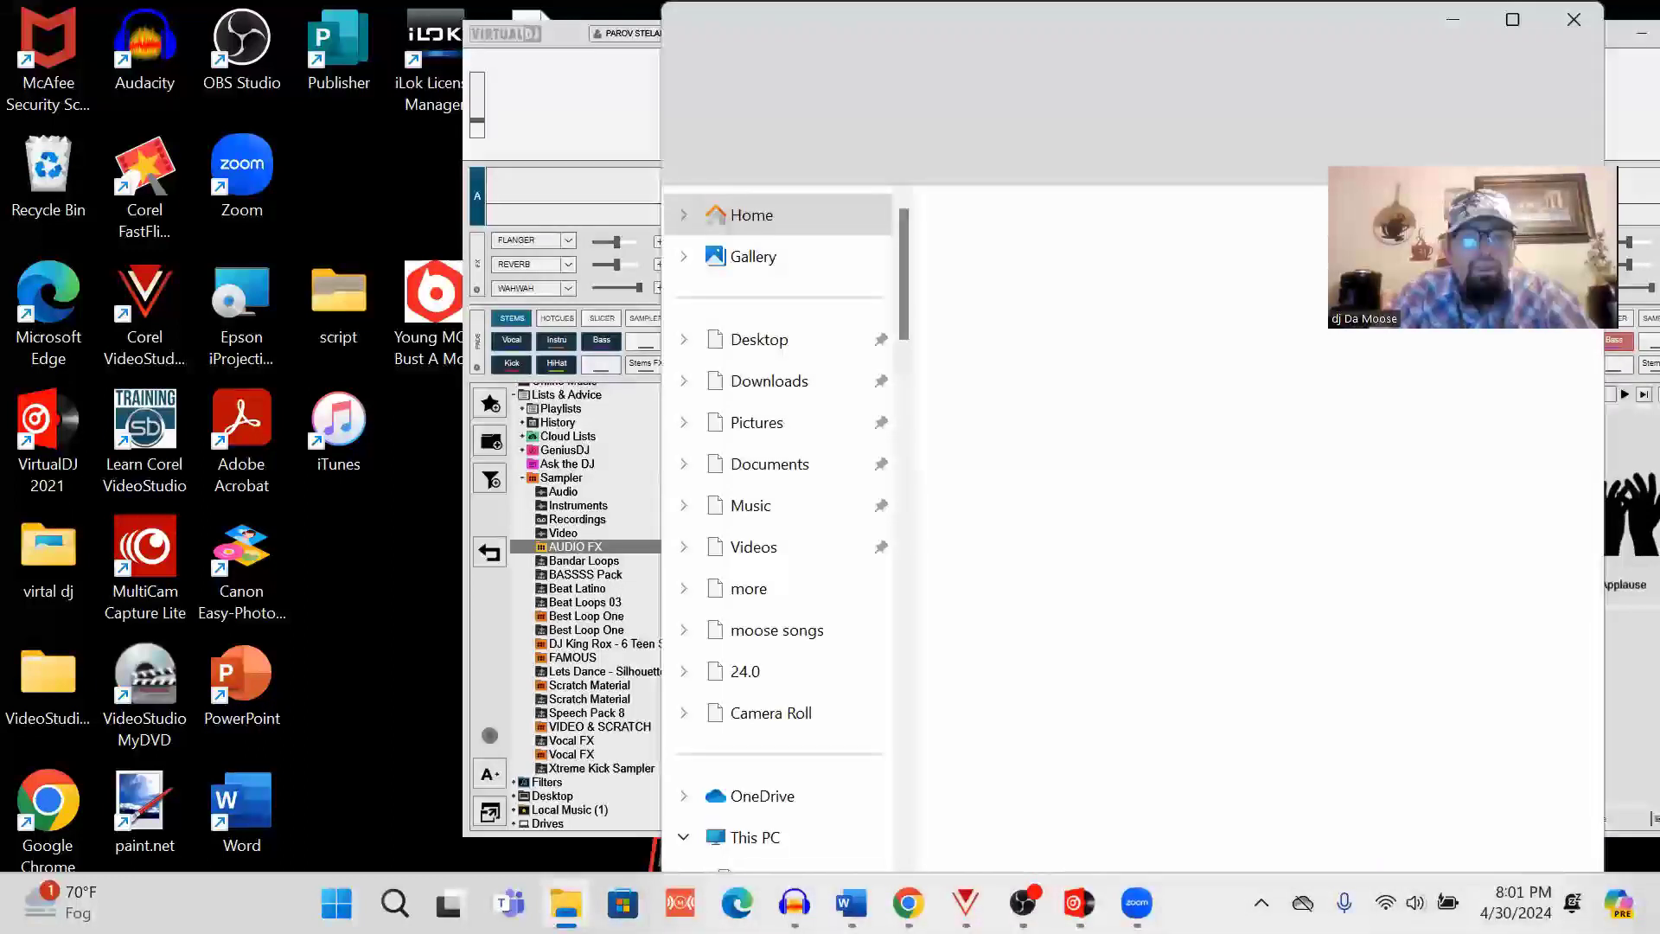
# - Look into the "new beat" folder in Music, return to Music, and open the "new beats" folder
pyautogui.click(765, 506)
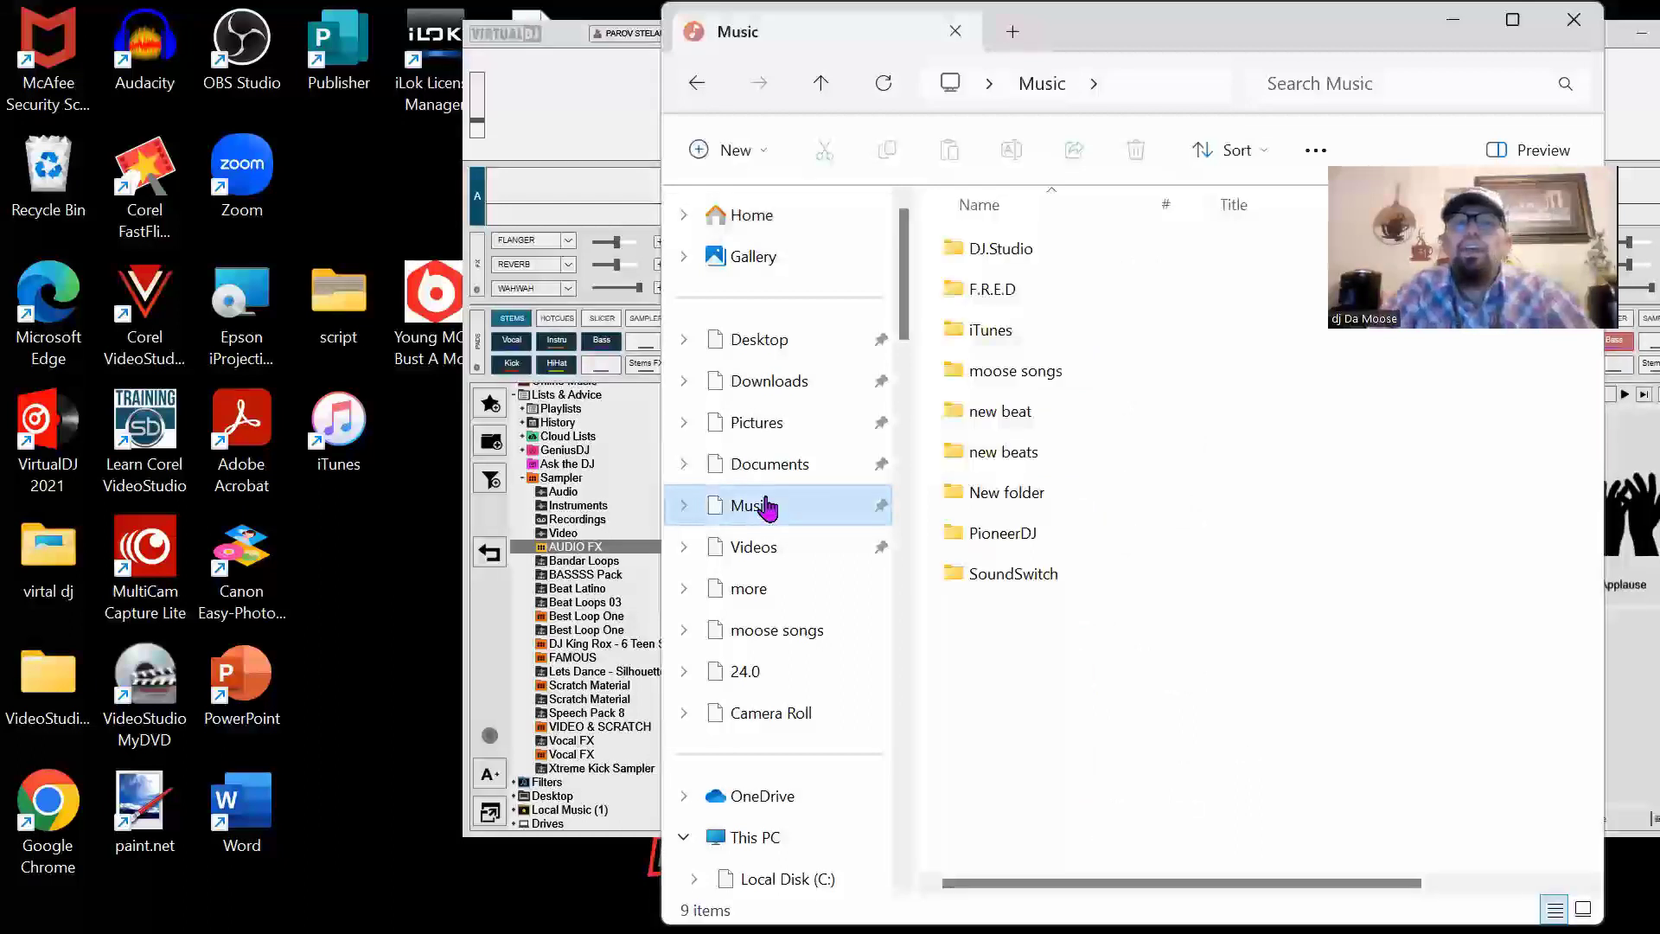
pyautogui.doubleClick(1040, 425)
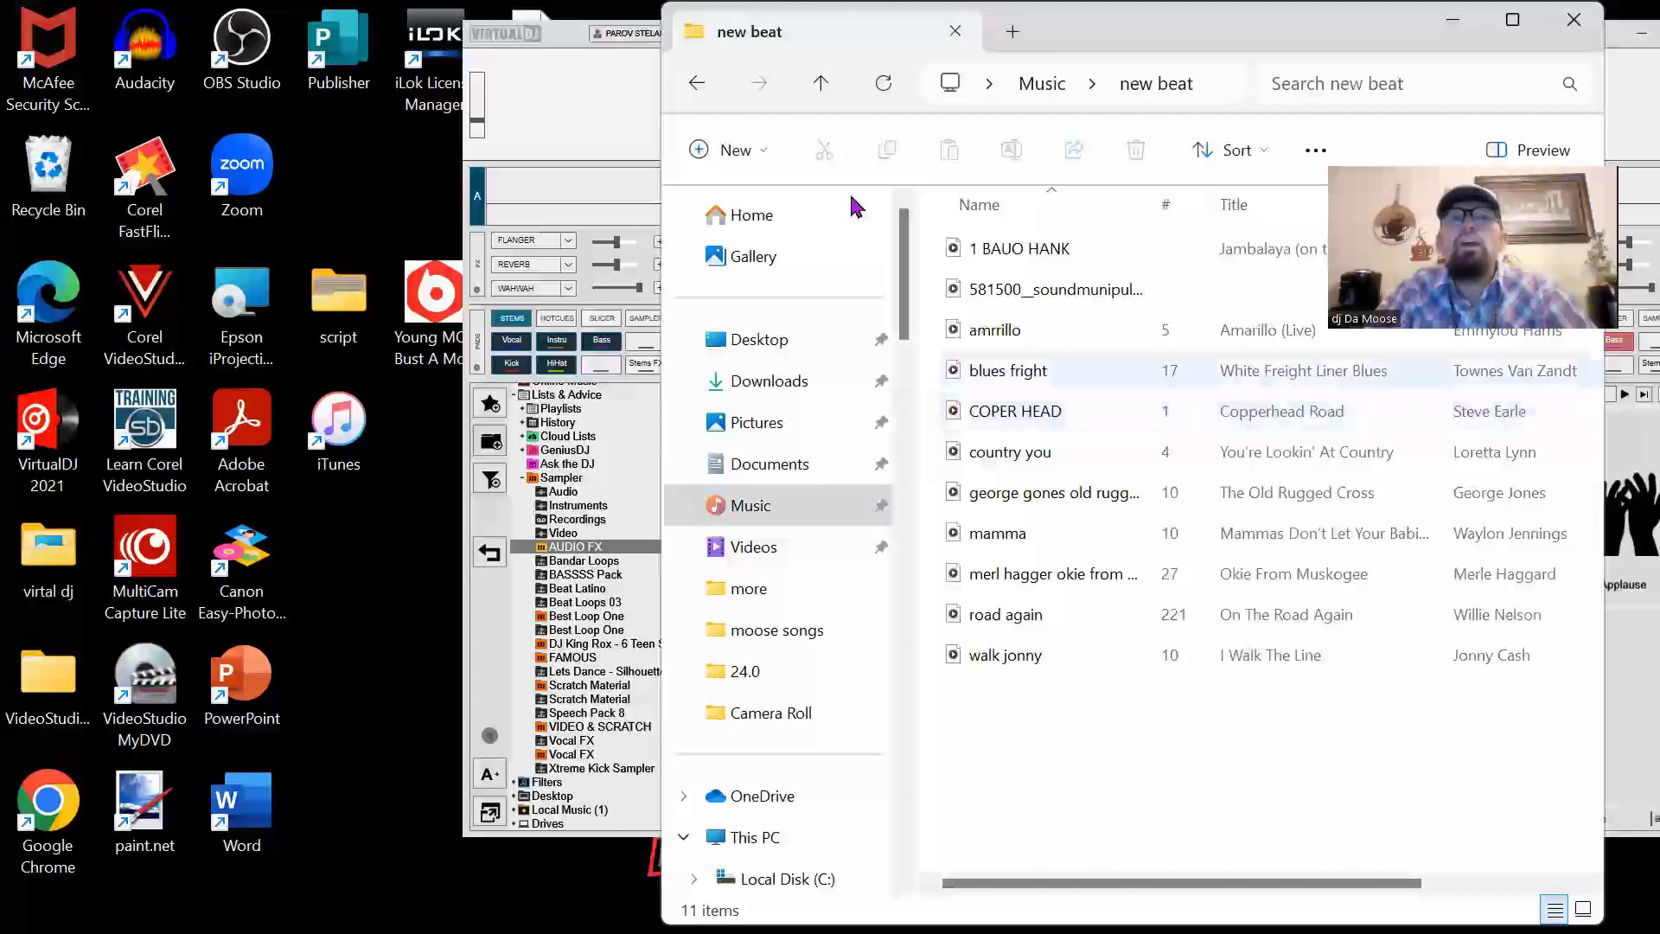
pyautogui.click(832, 64)
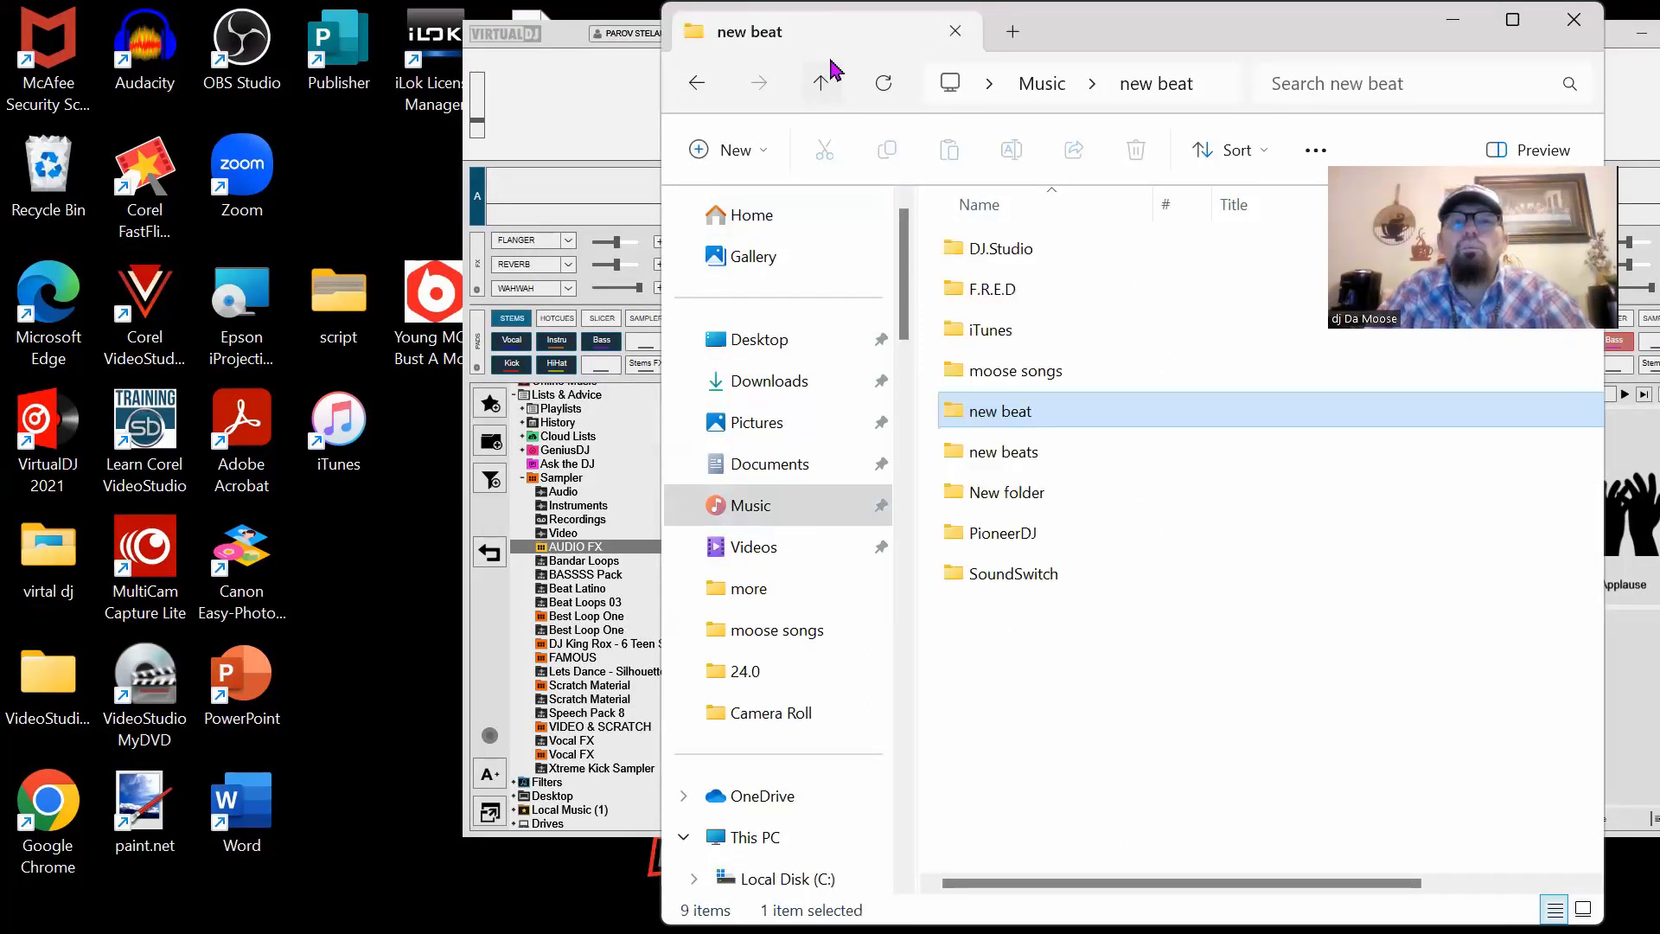
pyautogui.doubleClick(1042, 471)
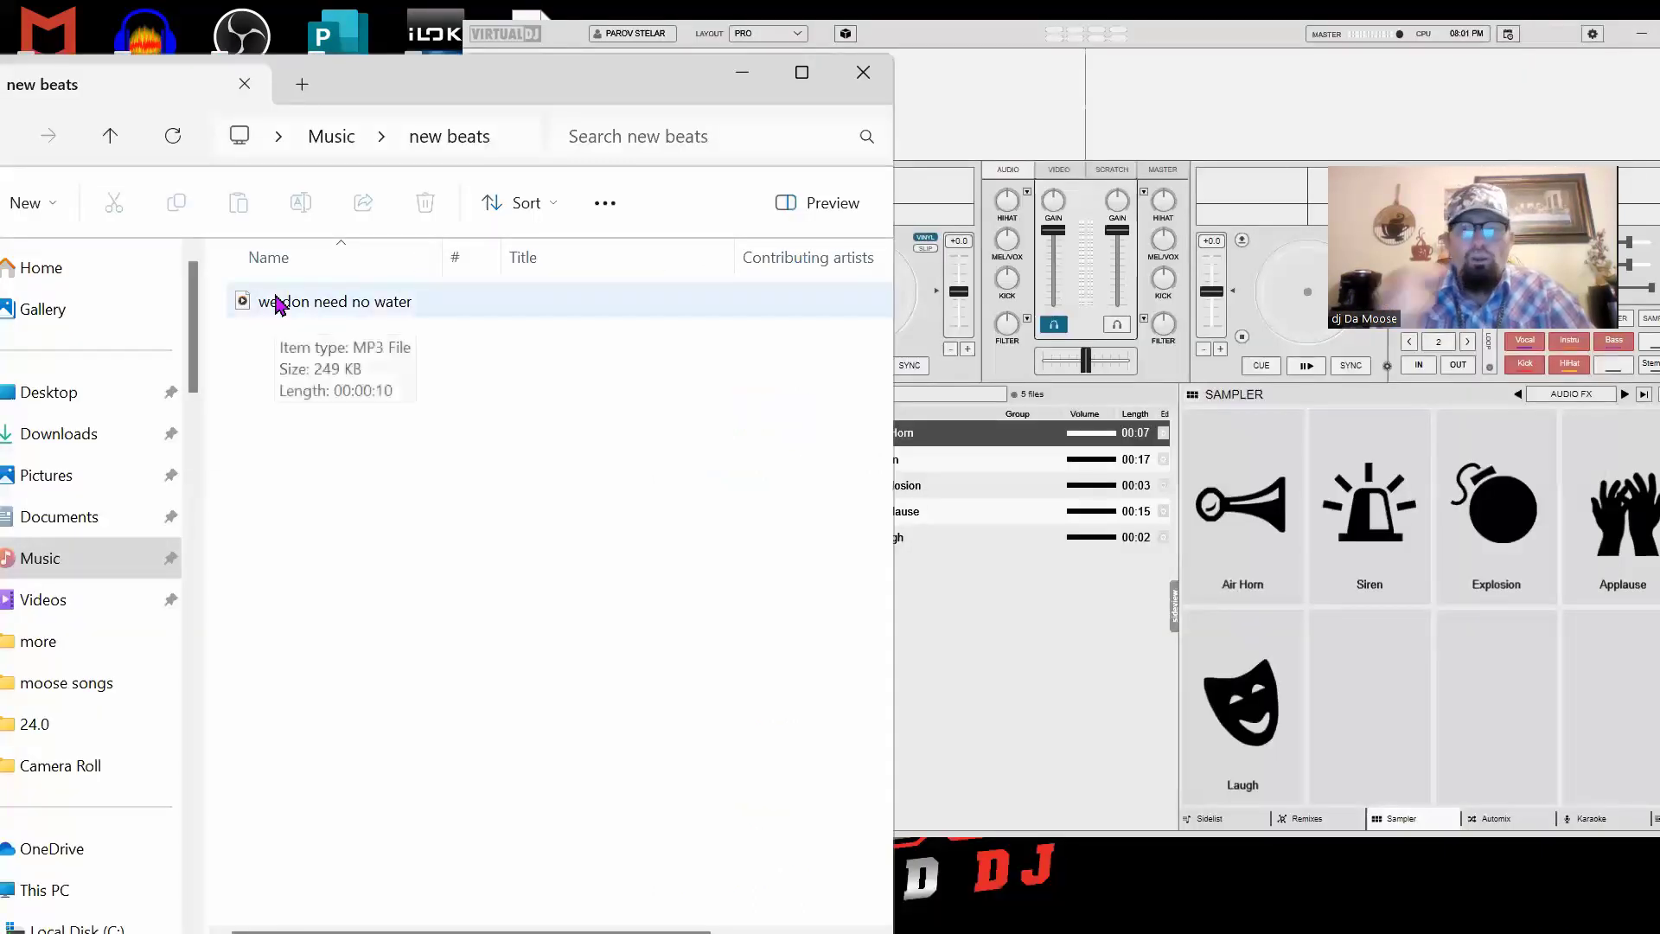
# - Add the "we don need no water" file to VirtualDJ's AUDIO FX bank, refresh the bank's list, and select the new sample
pyautogui.moveTo(278, 302); pyautogui.dragTo(931, 575)
pyautogui.moveTo(947, 580); pyautogui.dragTo(948, 585)
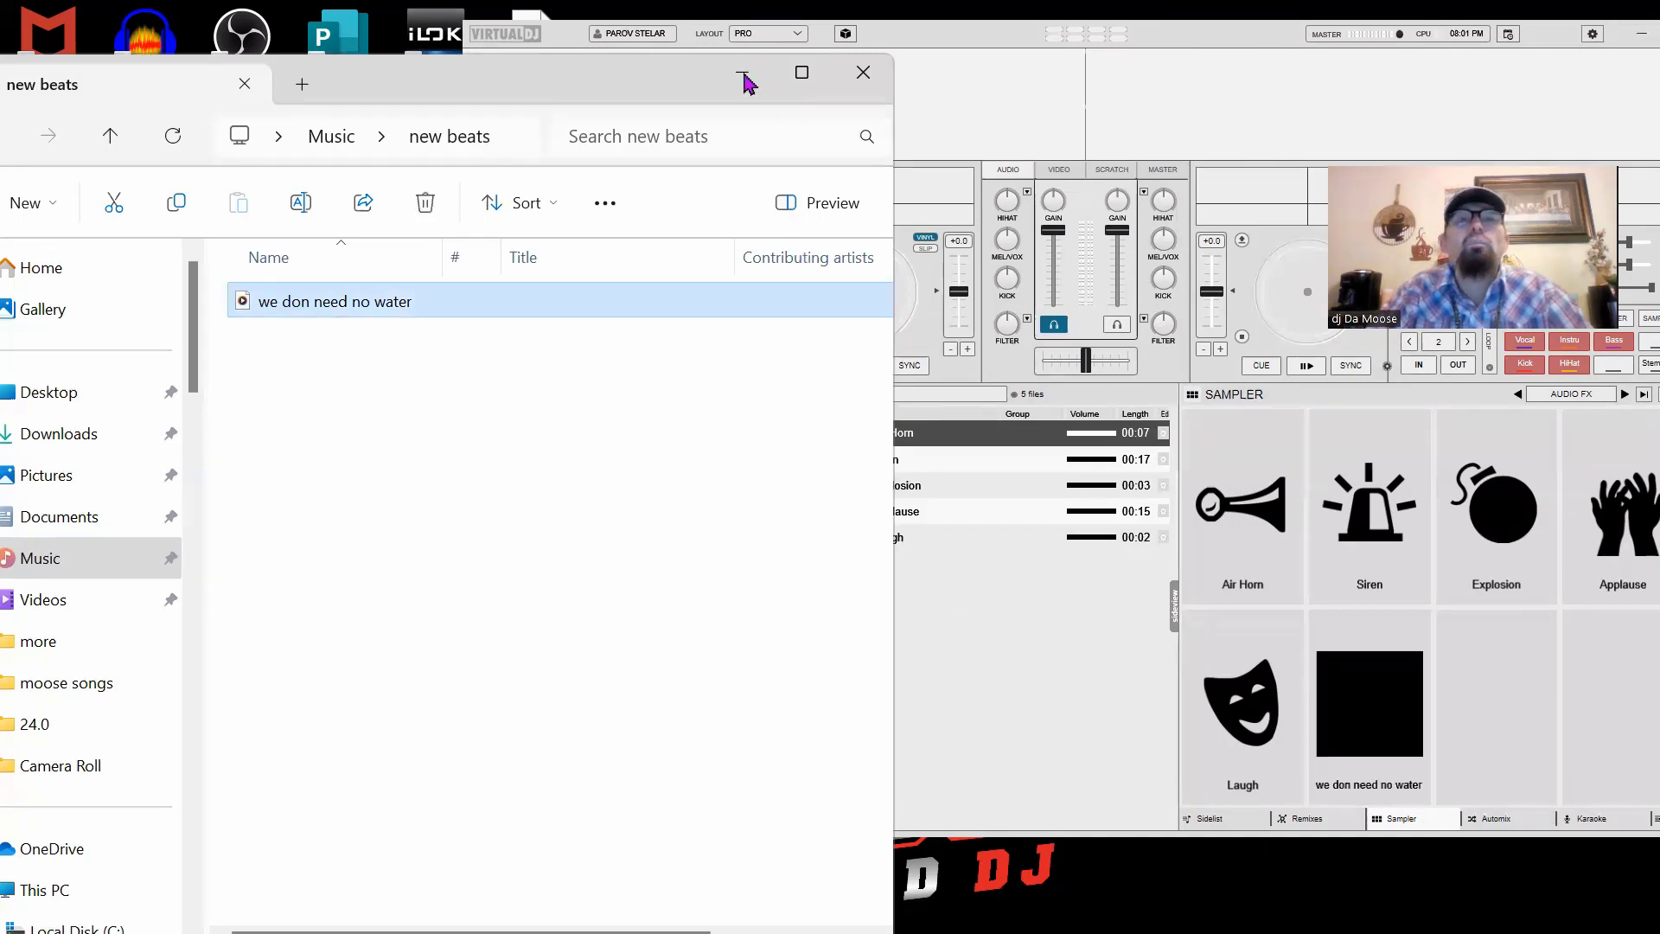
pyautogui.click(744, 80)
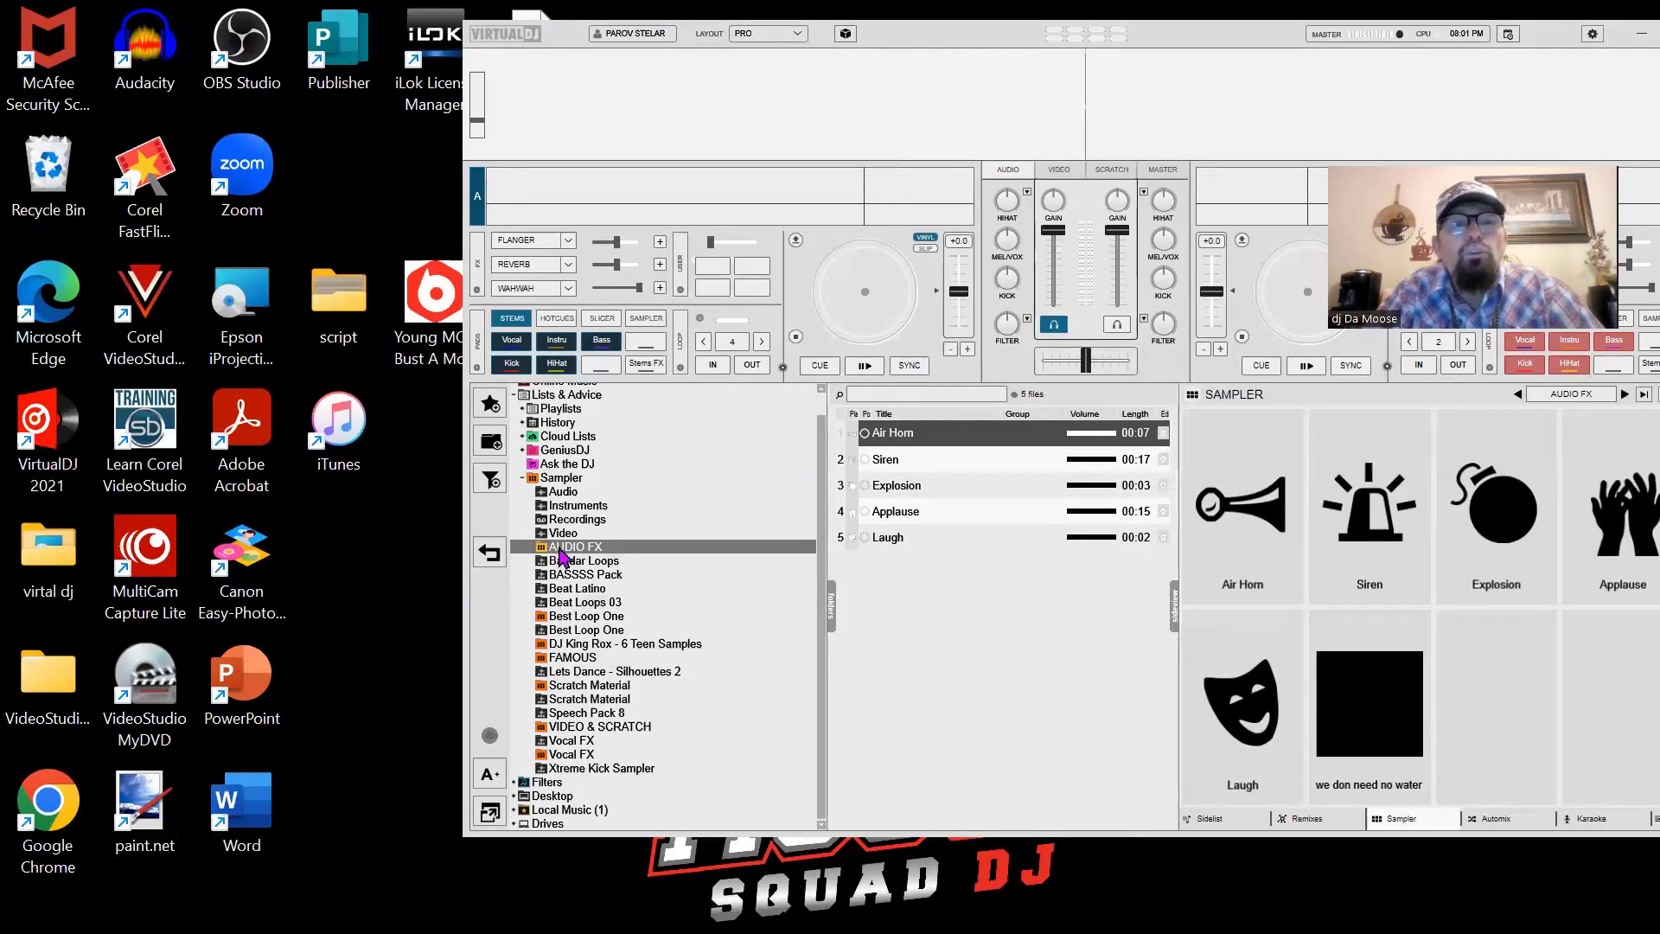
pyautogui.press('Up')
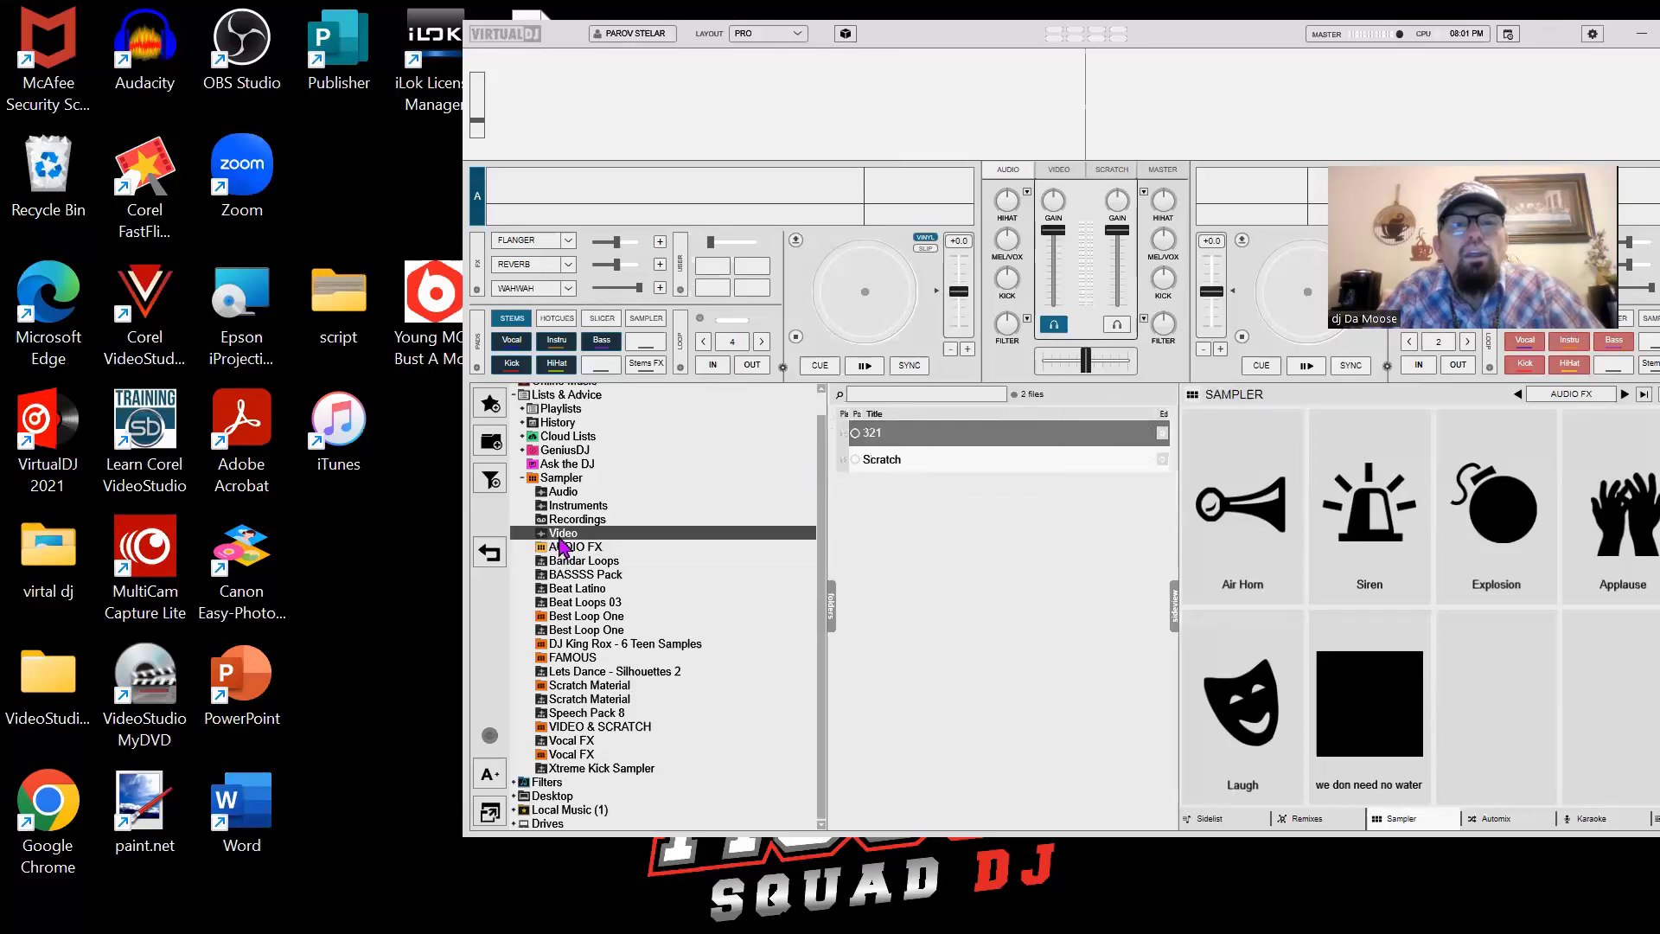
pyautogui.click(567, 548)
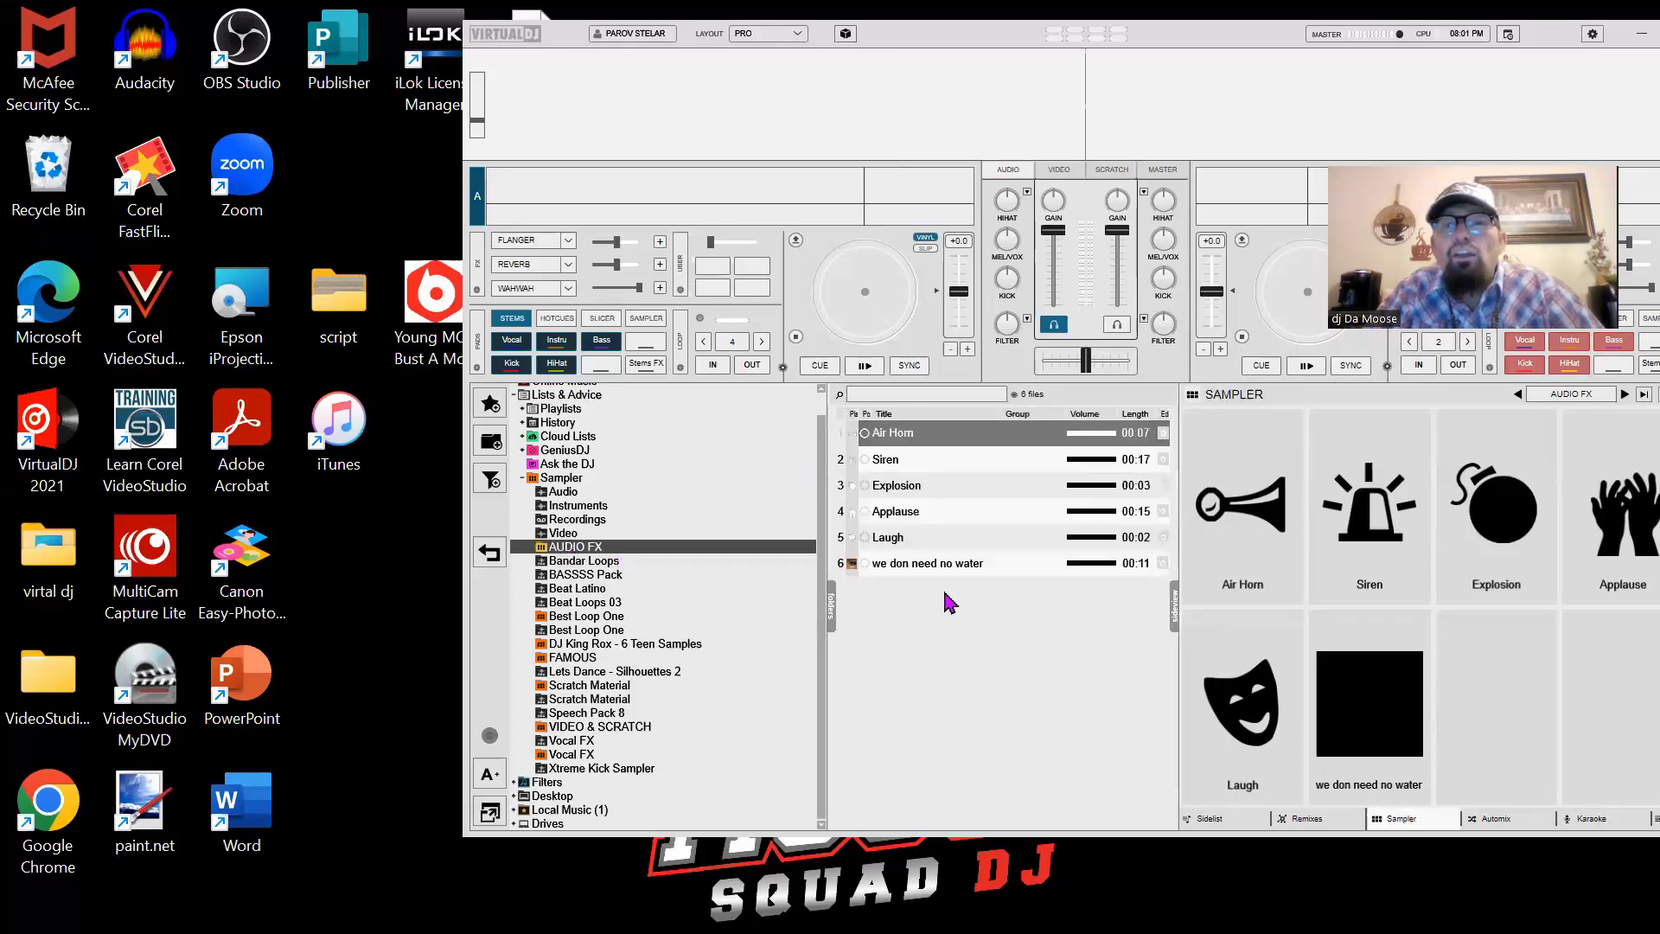
pyautogui.click(966, 575)
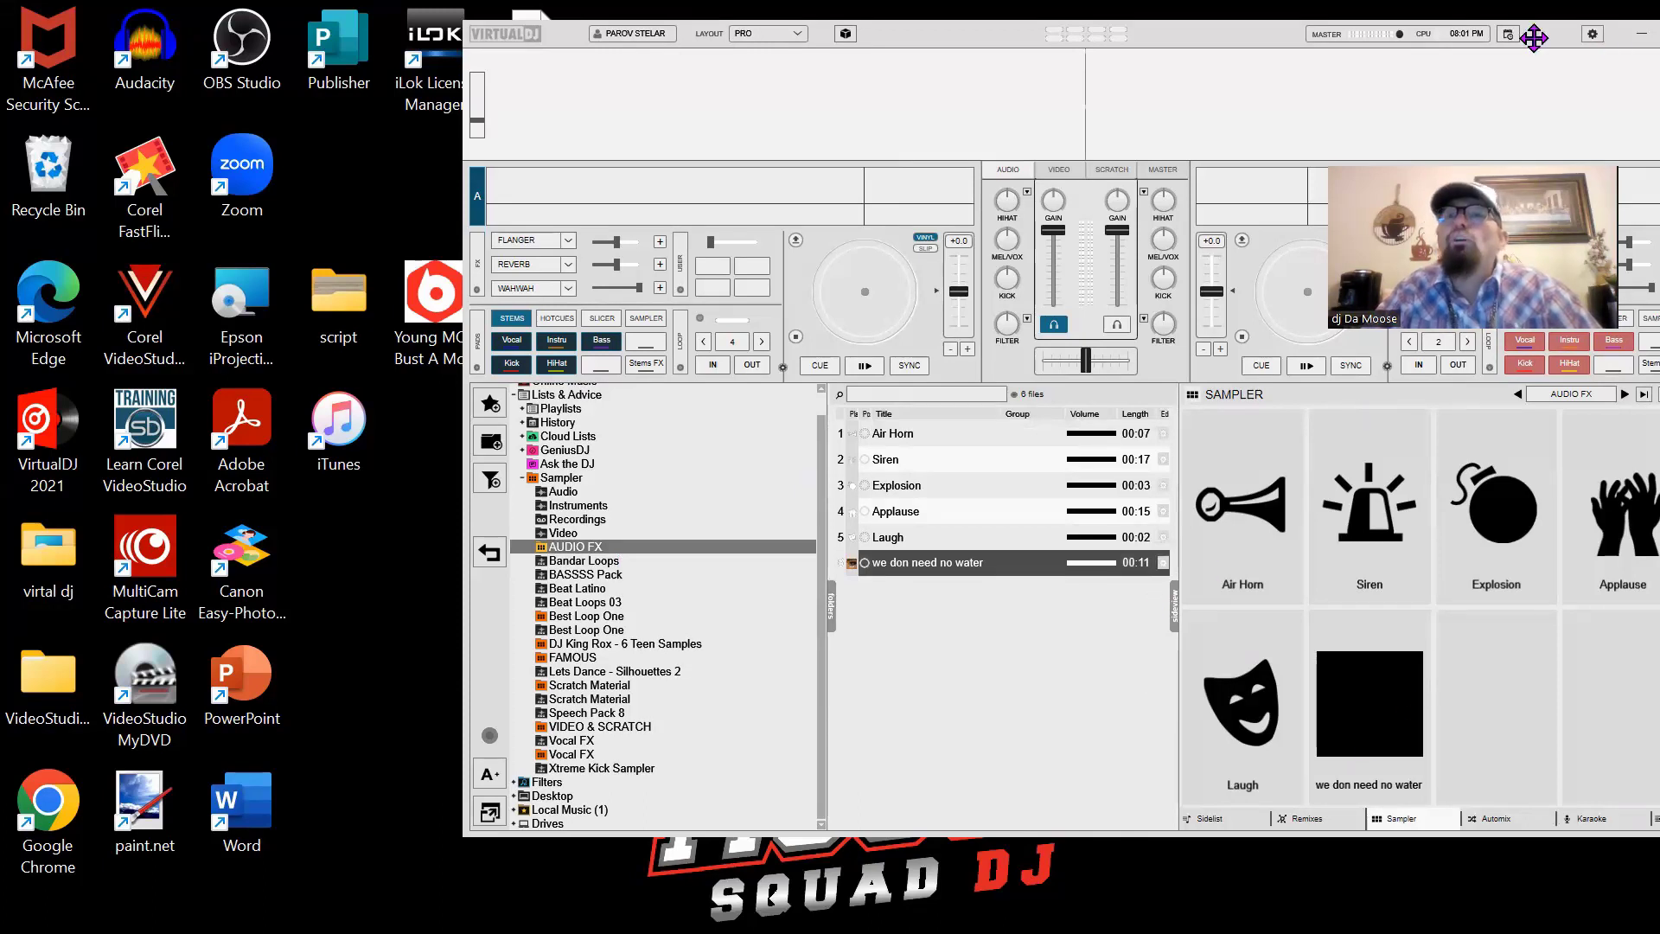
# - Maximize VirtualDJ and test-play the "we don need no water" sample from its sampler pad
pyautogui.moveTo(1534, 44); pyautogui.dragTo(1436, 65)
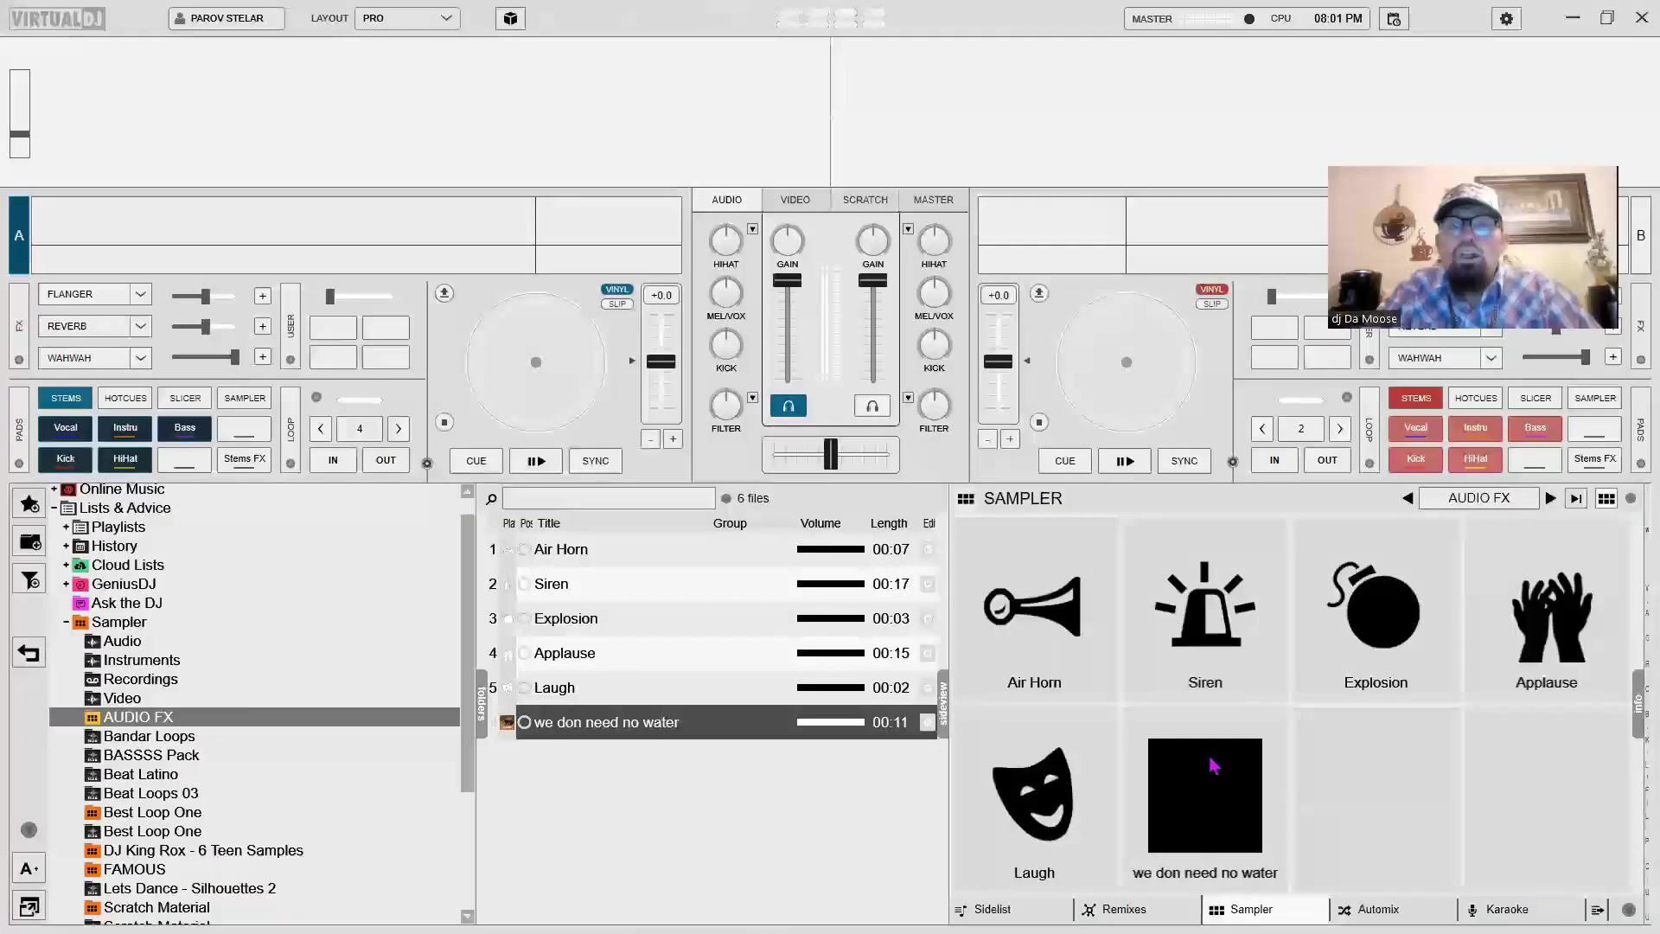
pyautogui.click(1210, 766)
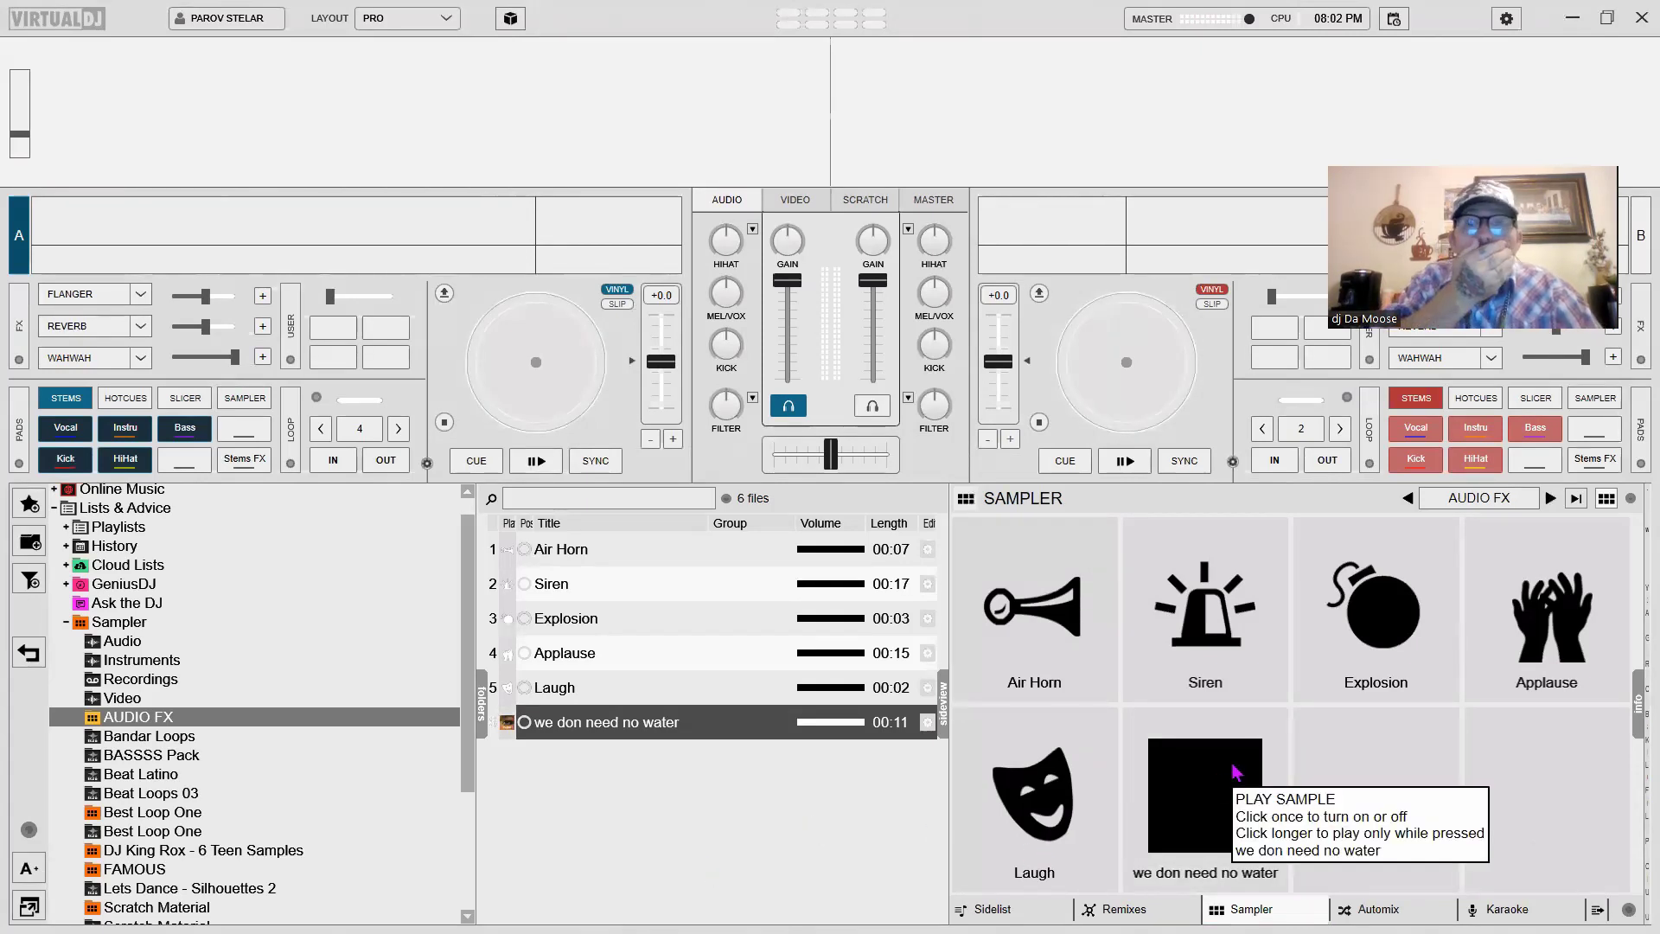
pyautogui.click(1181, 780)
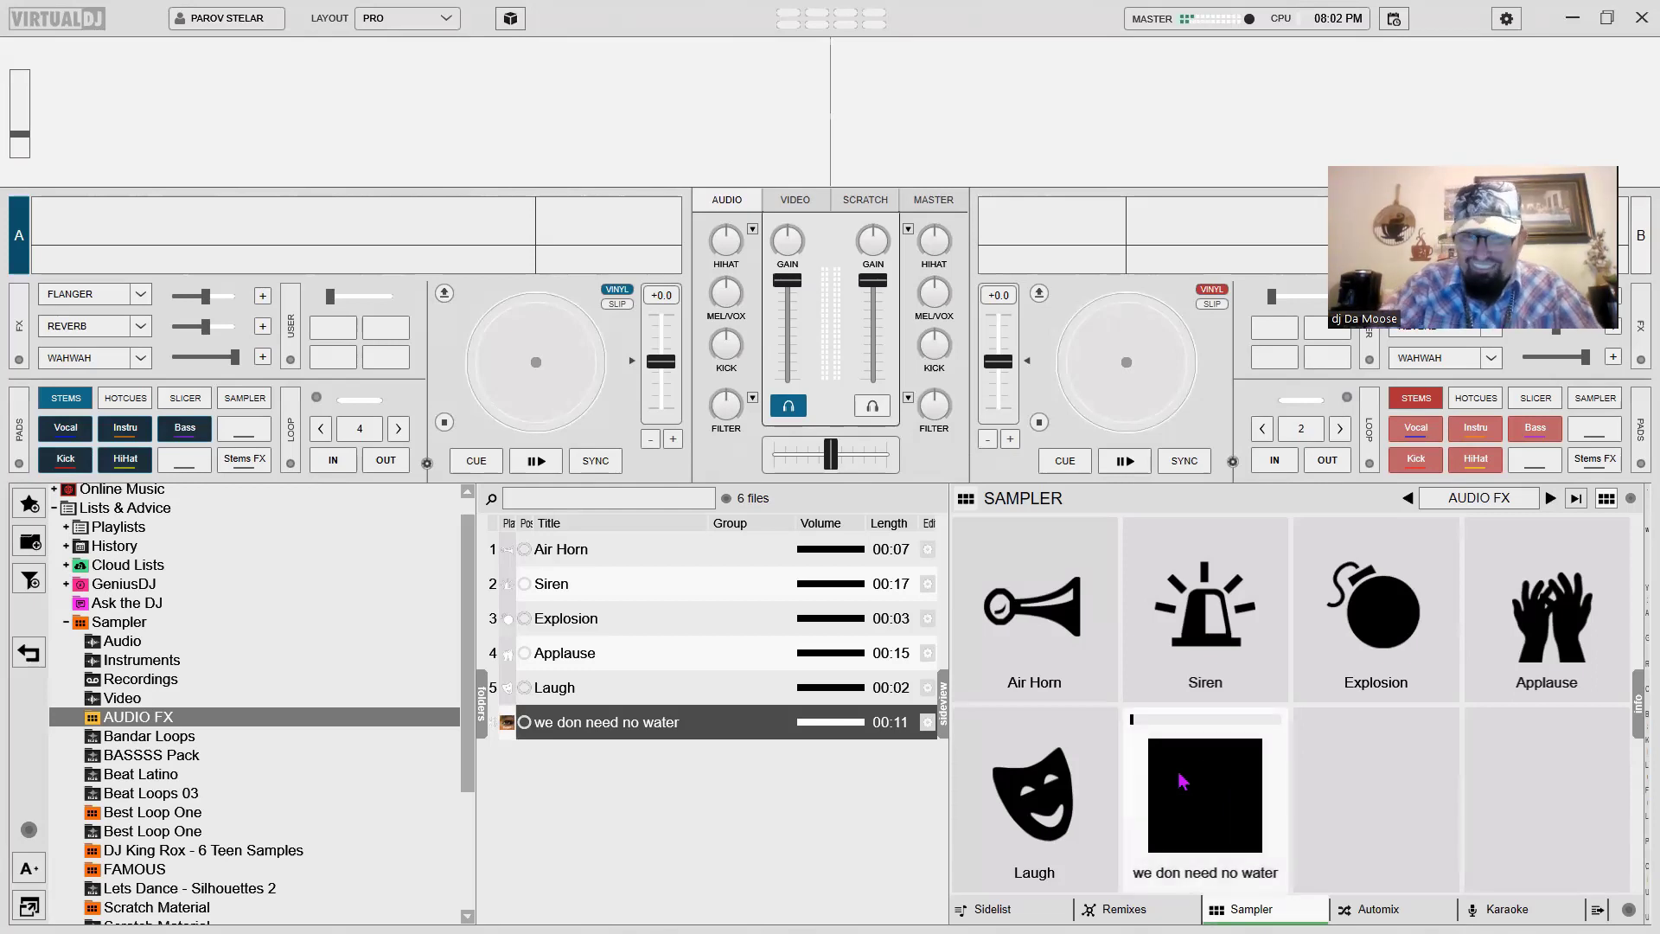
pyautogui.click(1182, 780)
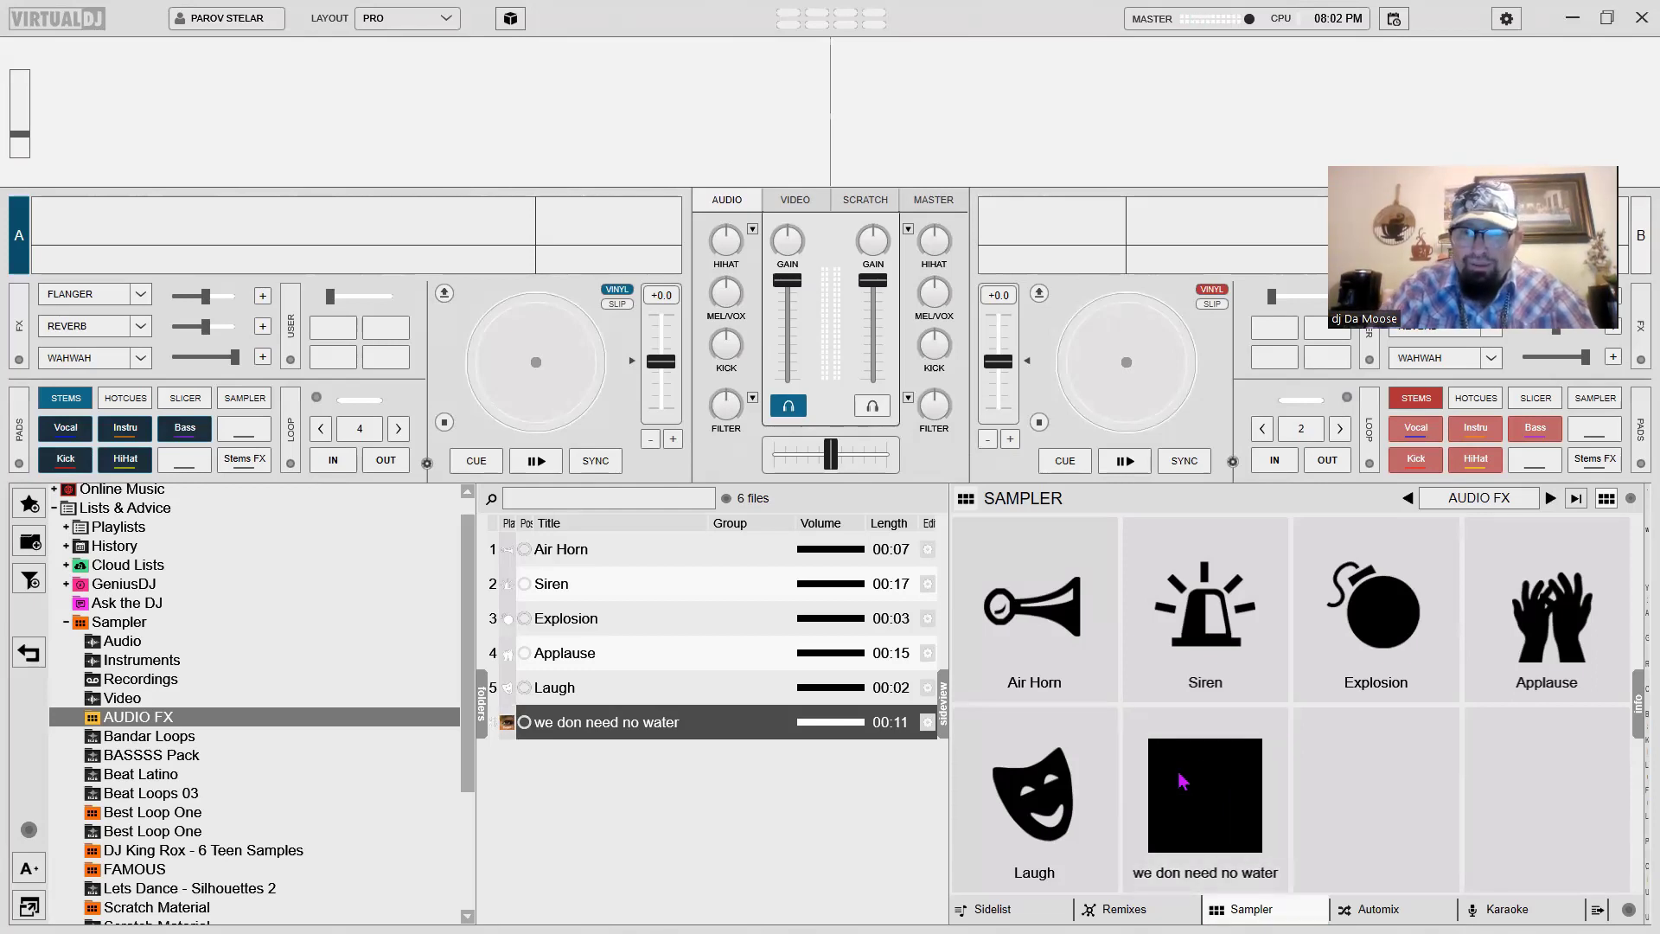
# - Preview the "we don need no water" sample from the AUDIO FX list, stop it, and remove it from the bank
pyautogui.click(525, 726)
pyautogui.click(524, 725)
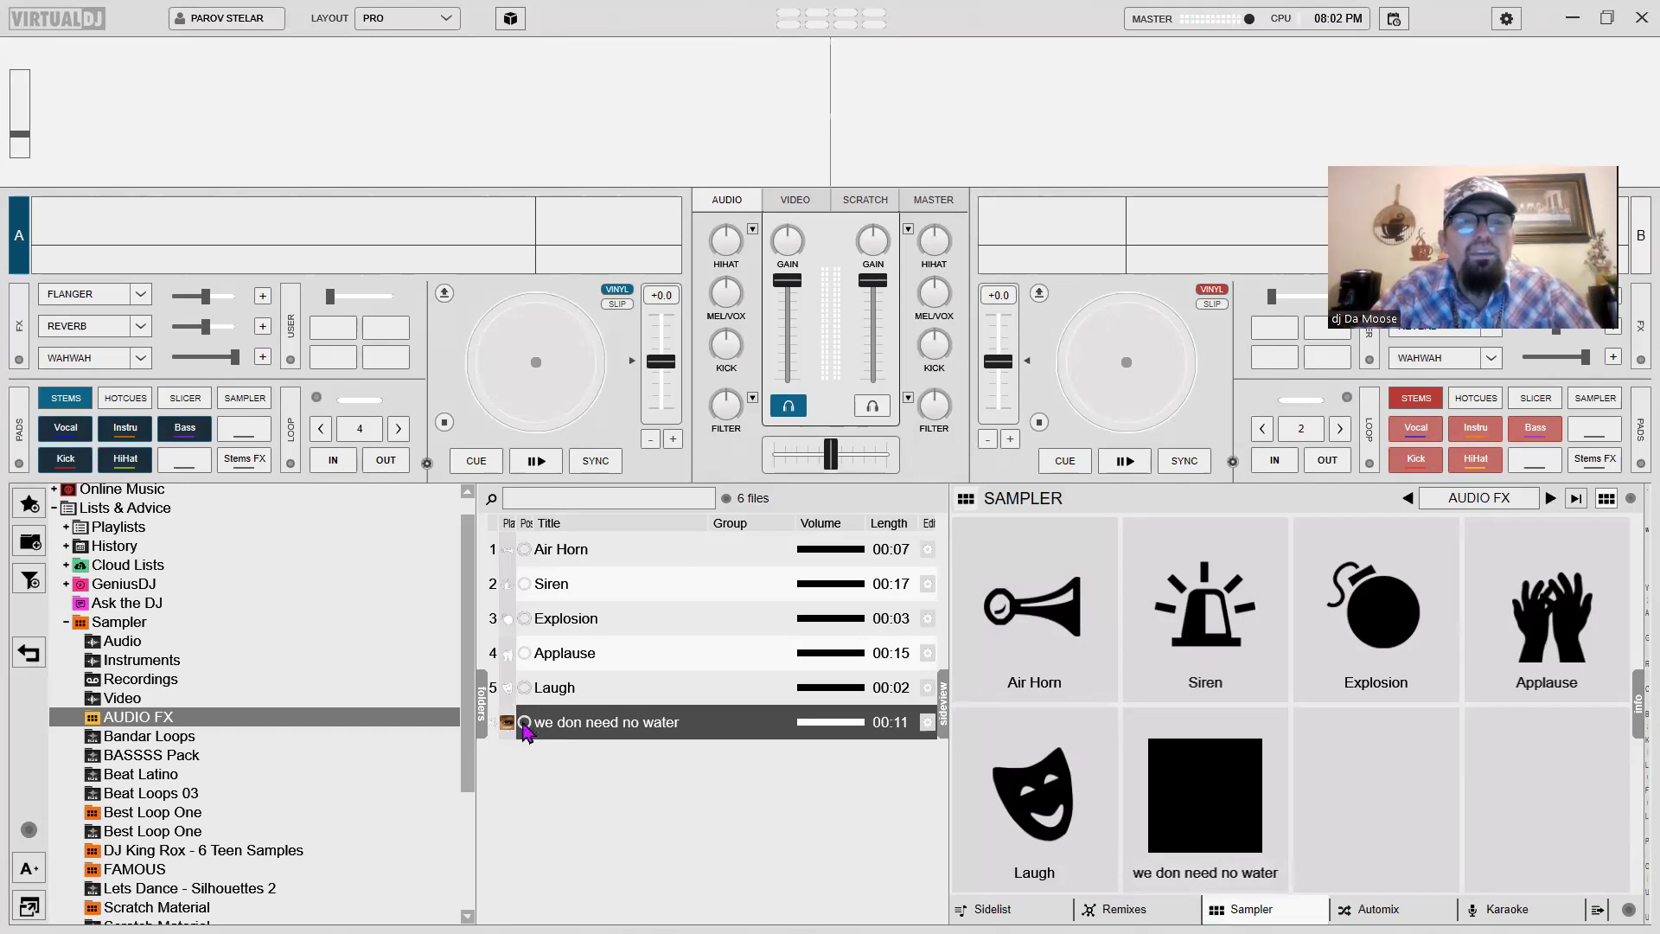
pyautogui.click(525, 727)
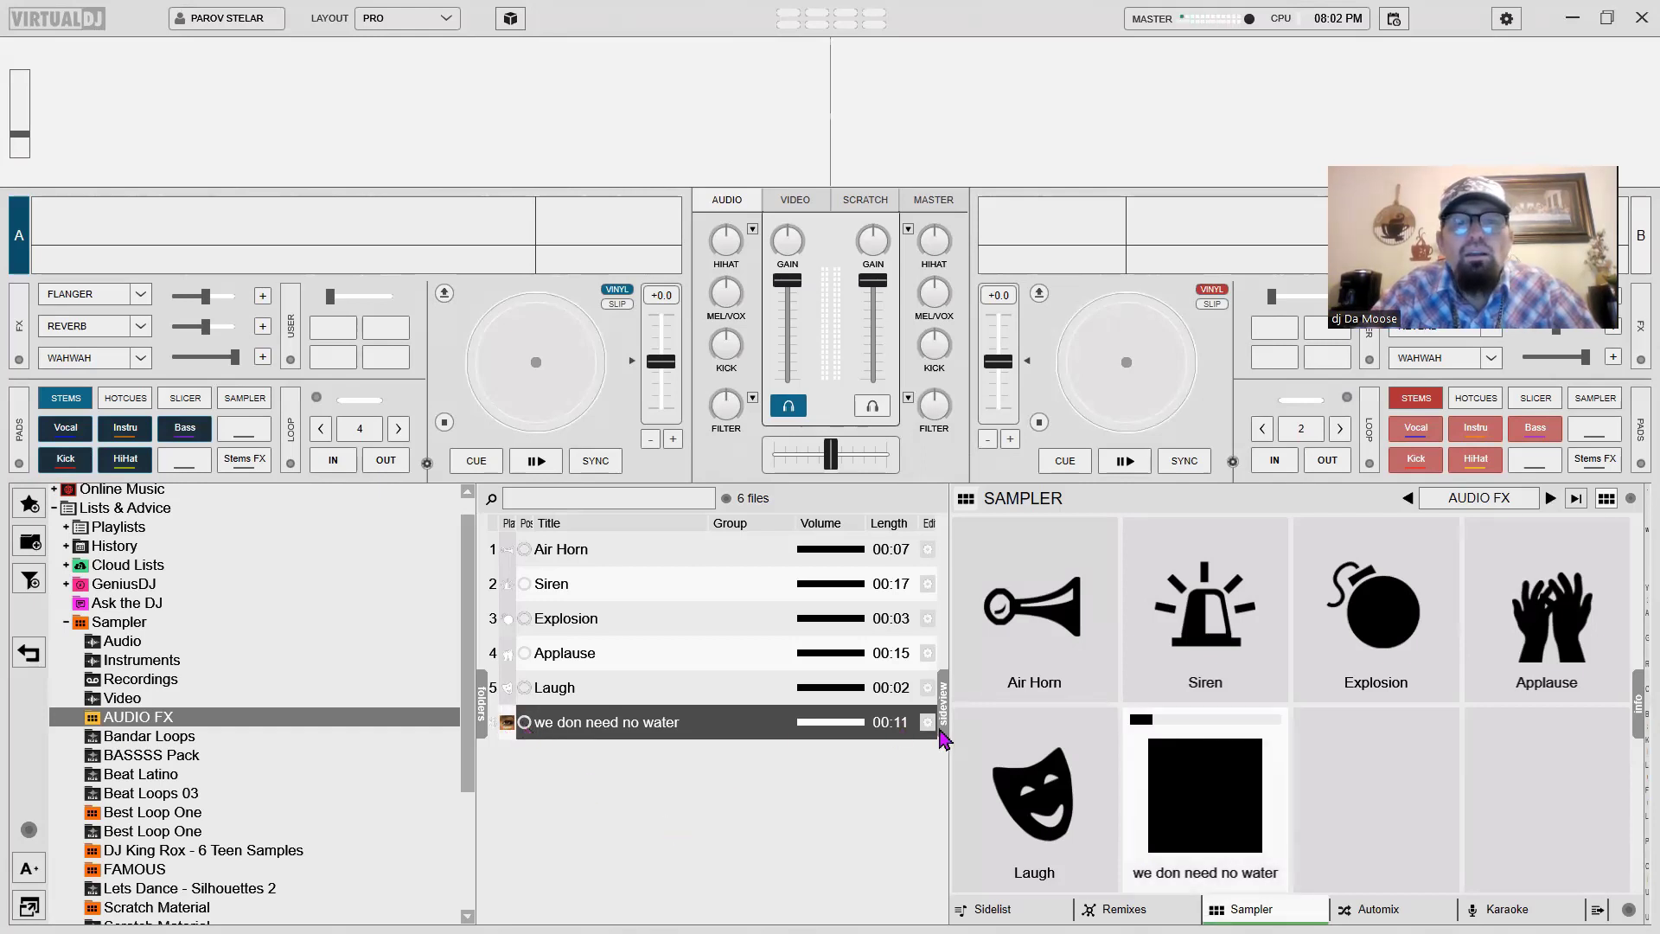
pyautogui.click(526, 726)
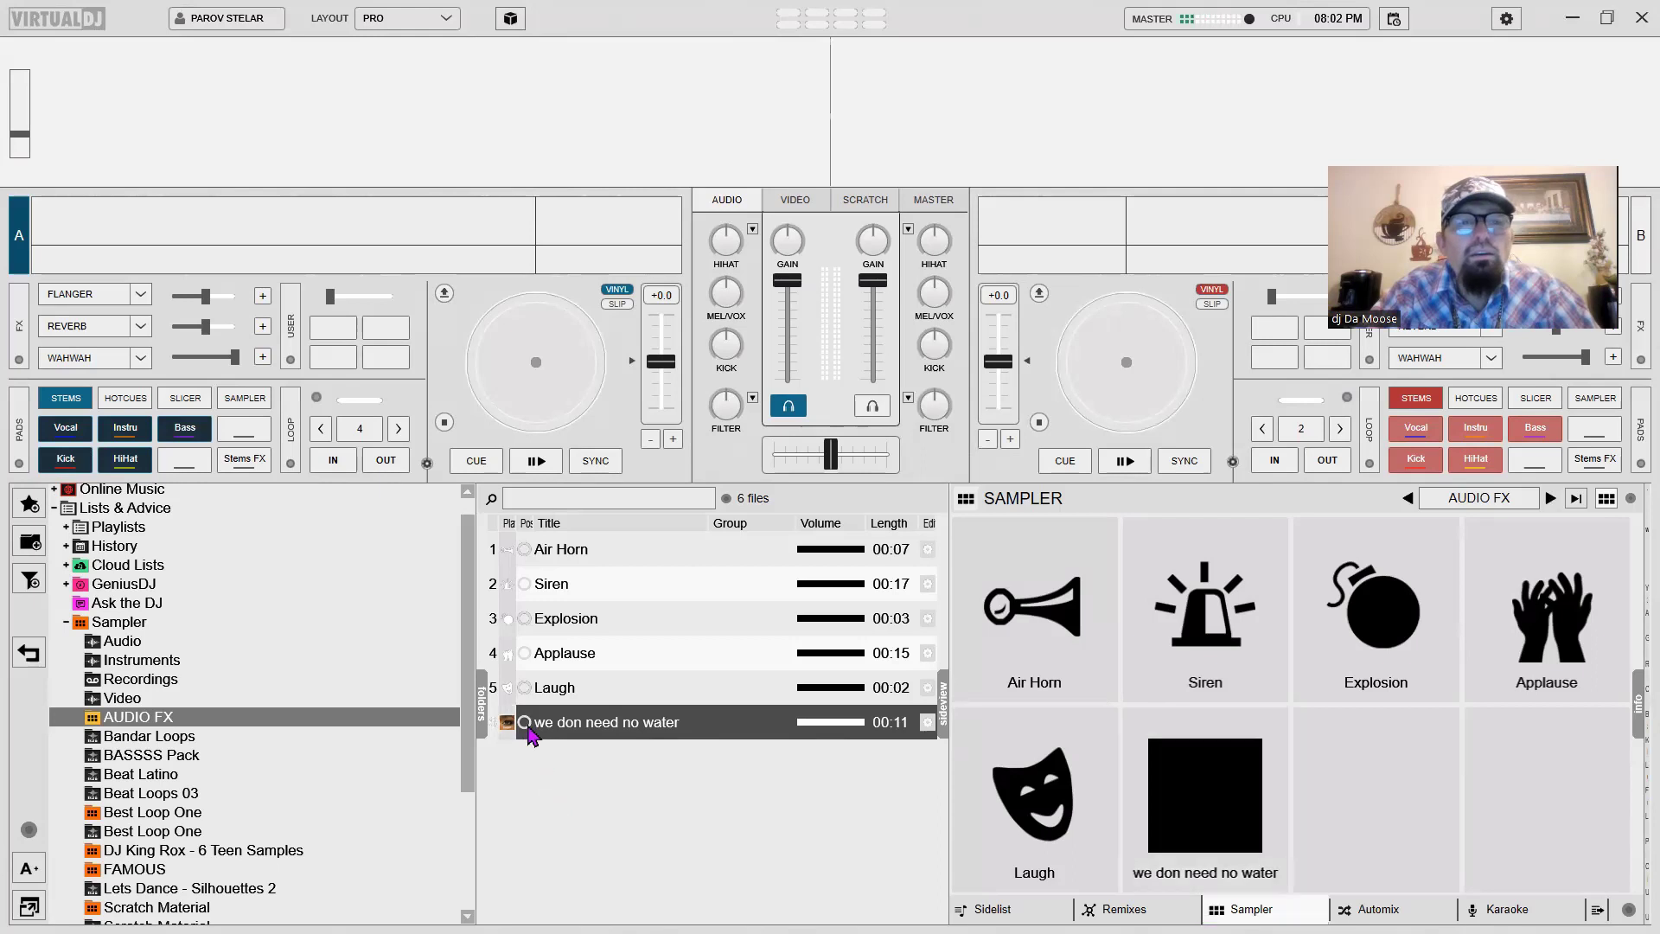
pyautogui.rightClick(528, 729)
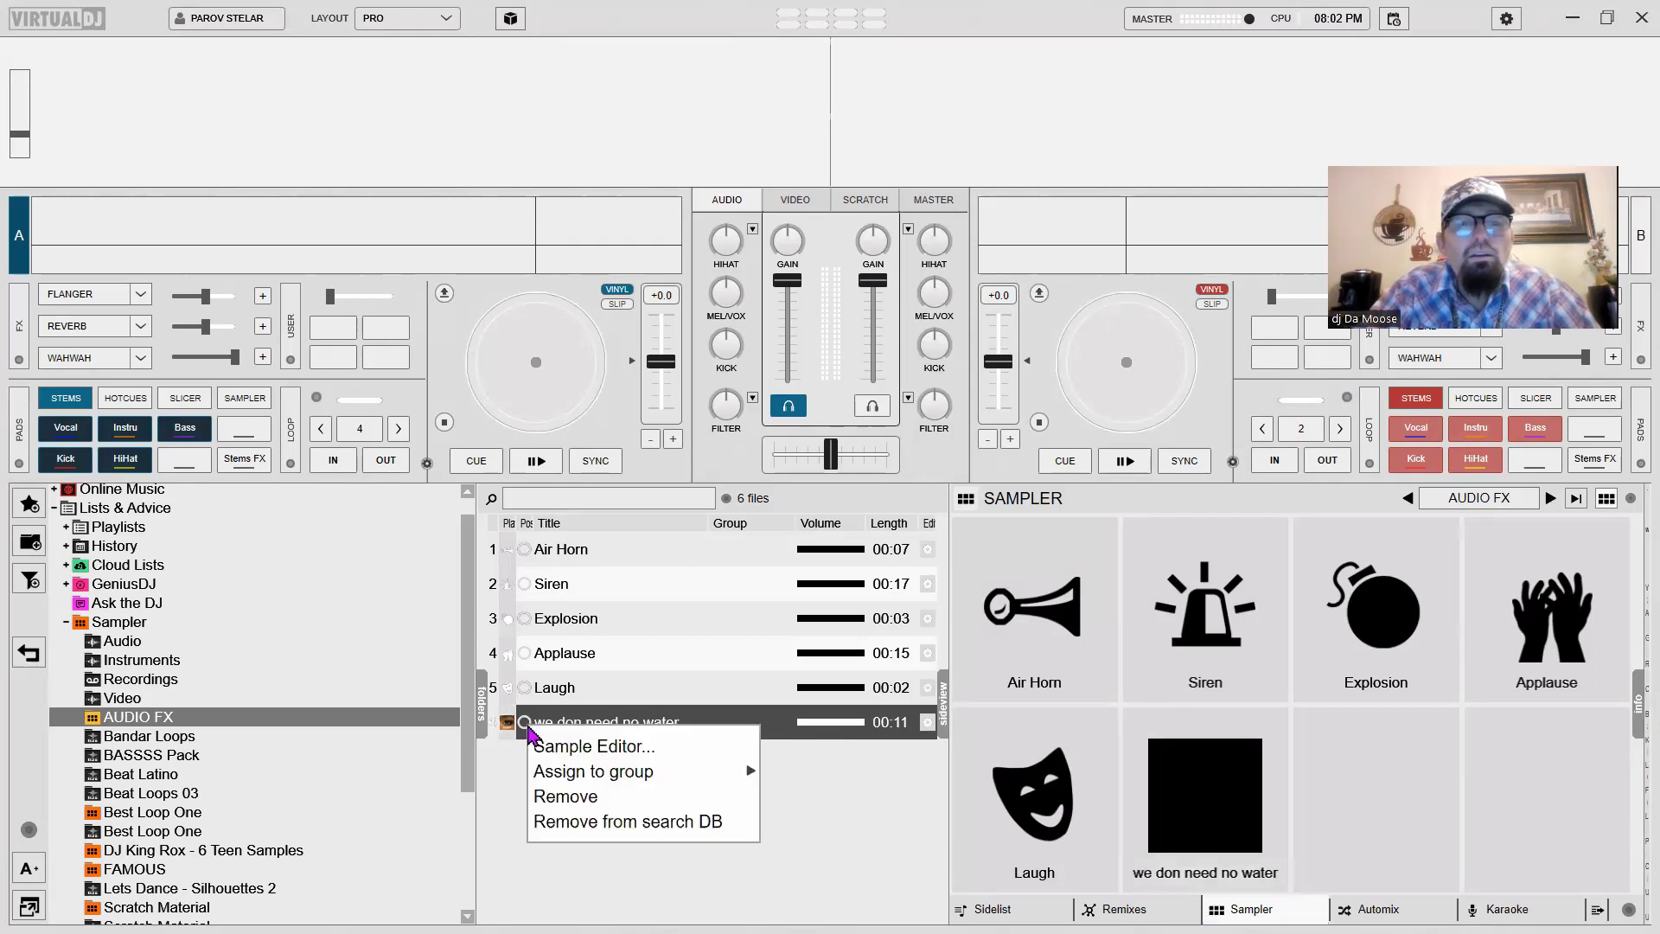
pyautogui.click(634, 799)
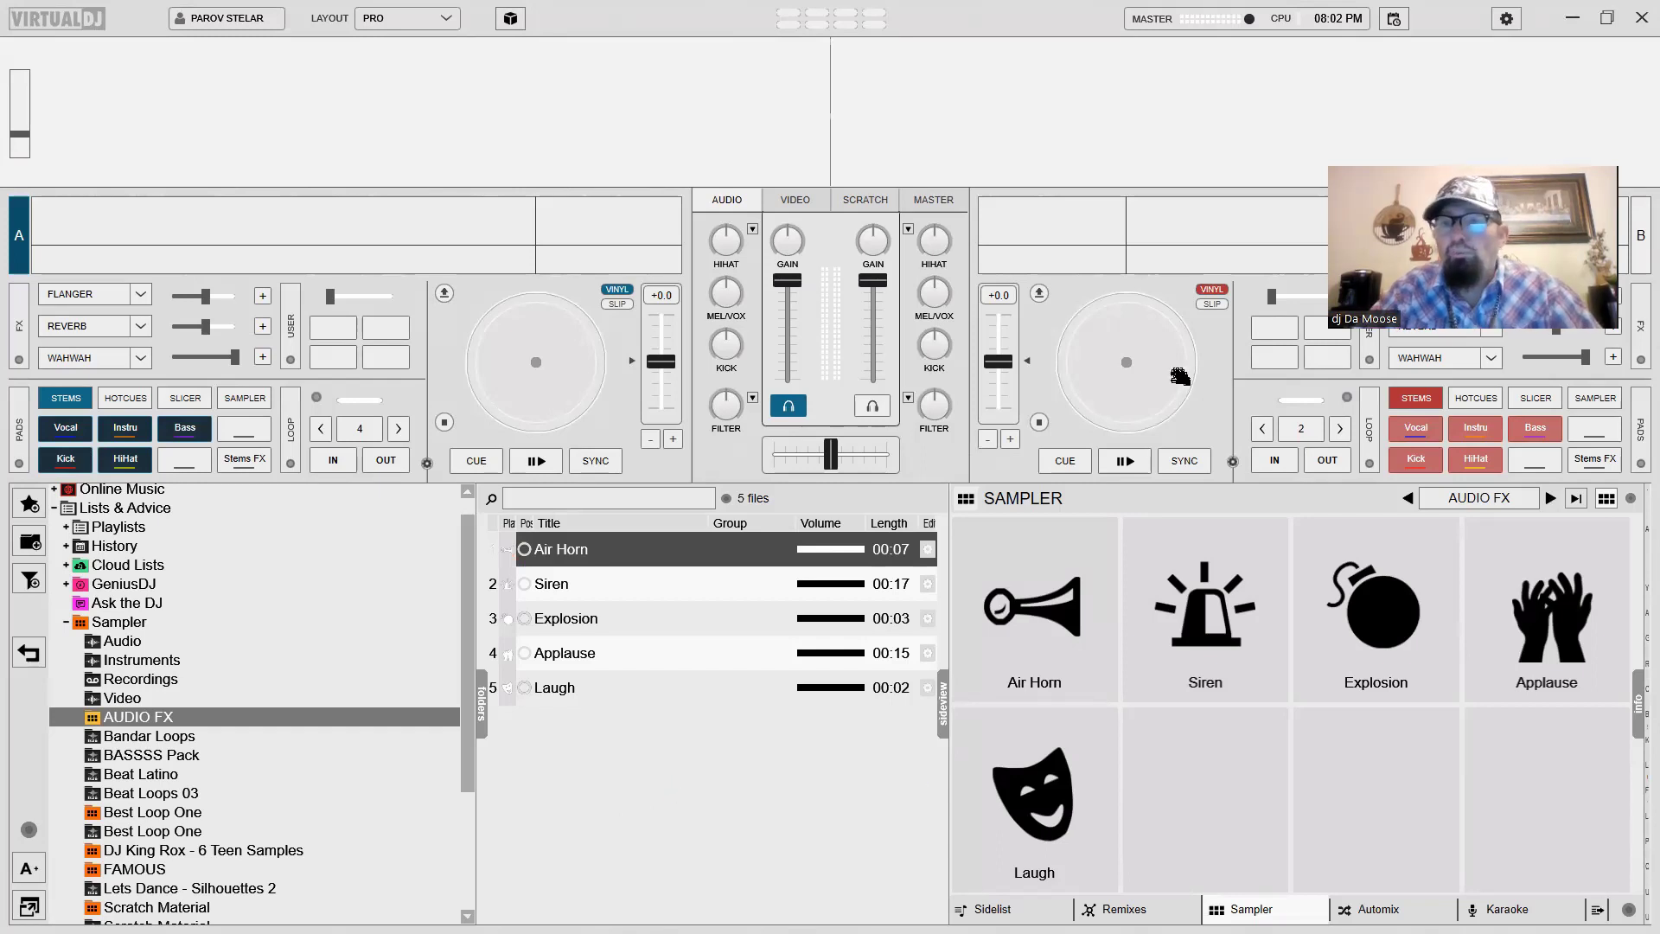
# - Minimize VirtualDJ and switch to the fire-truck project window in Audacity
pyautogui.click(1573, 17)
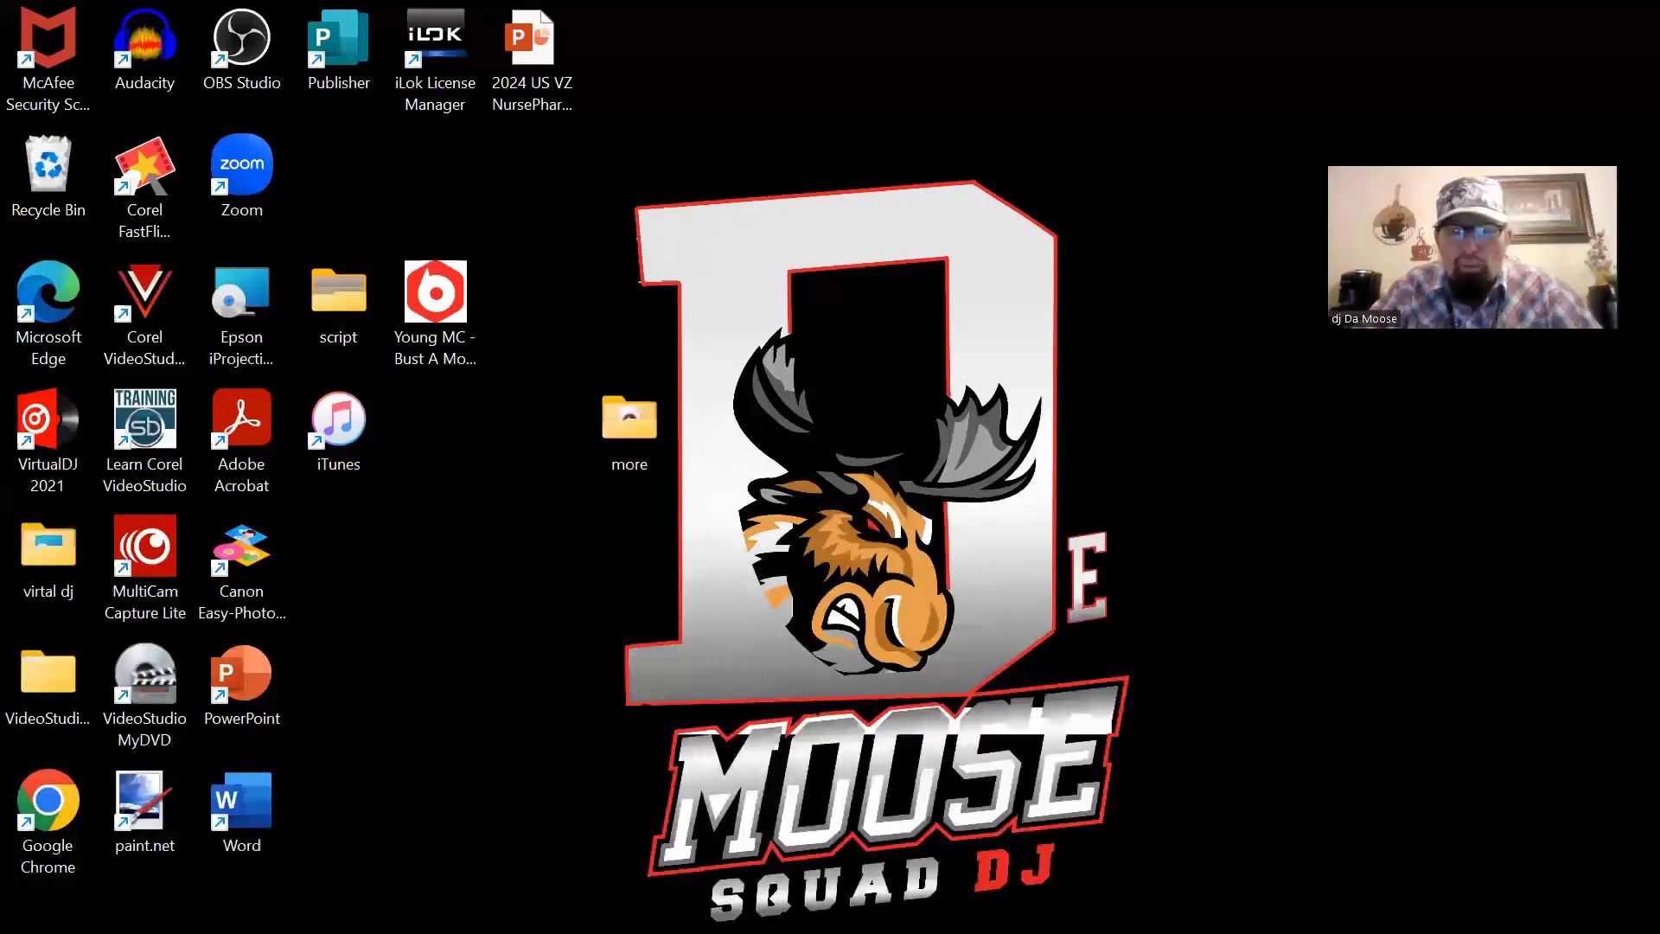
pyautogui.click(1079, 903)
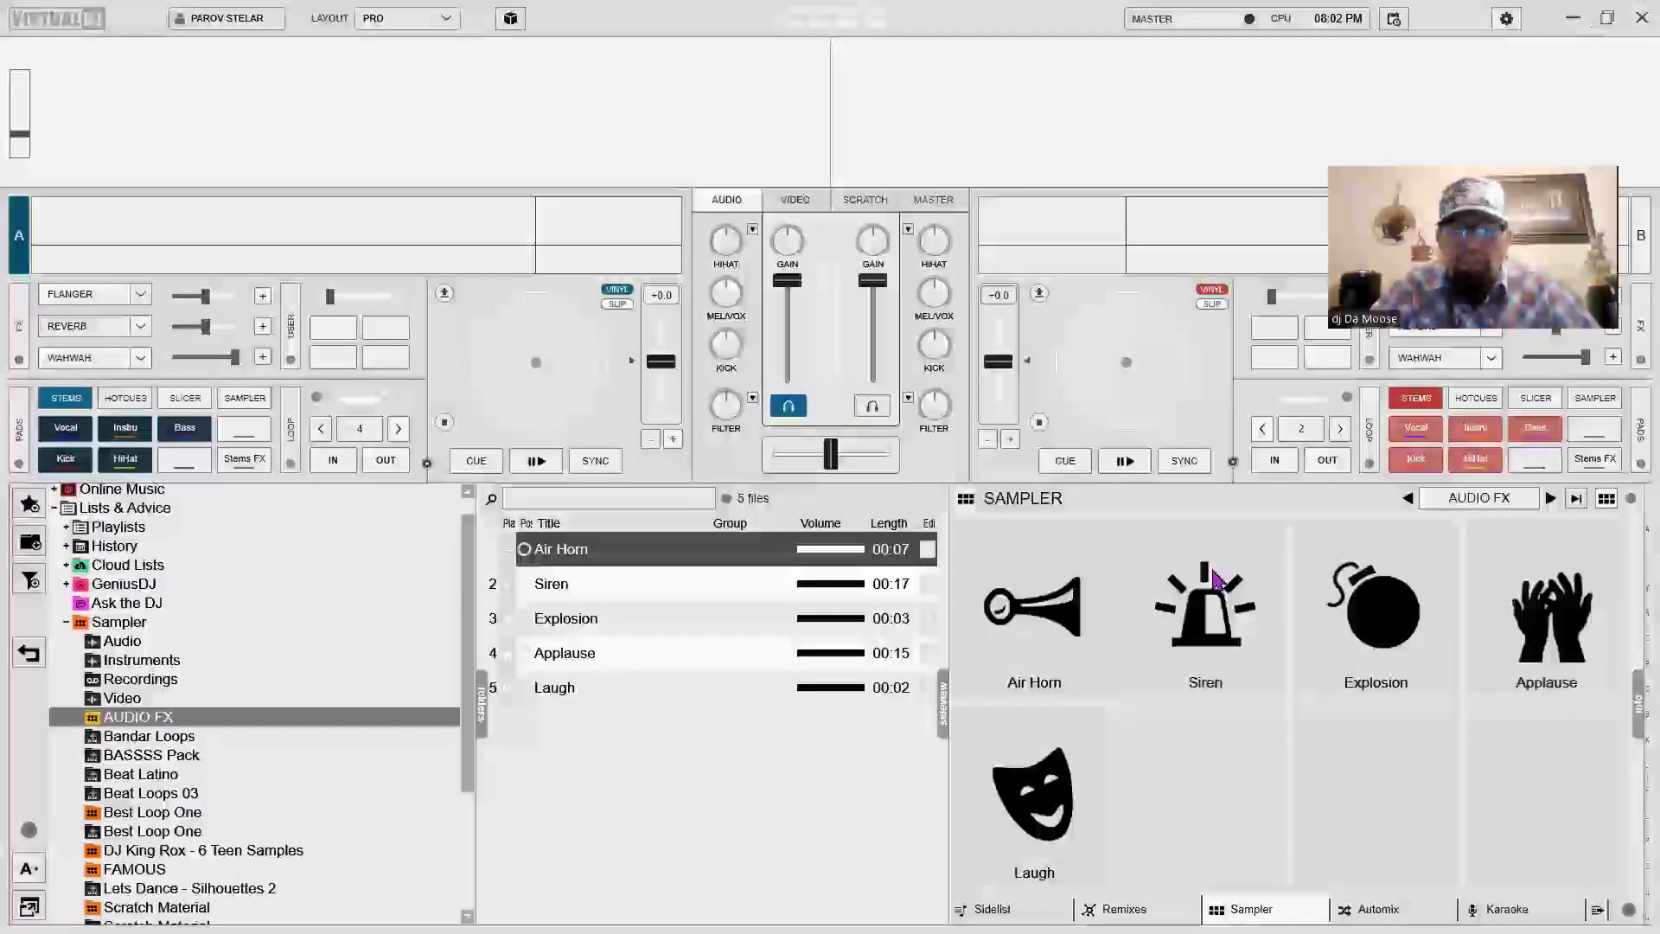
pyautogui.click(1579, 21)
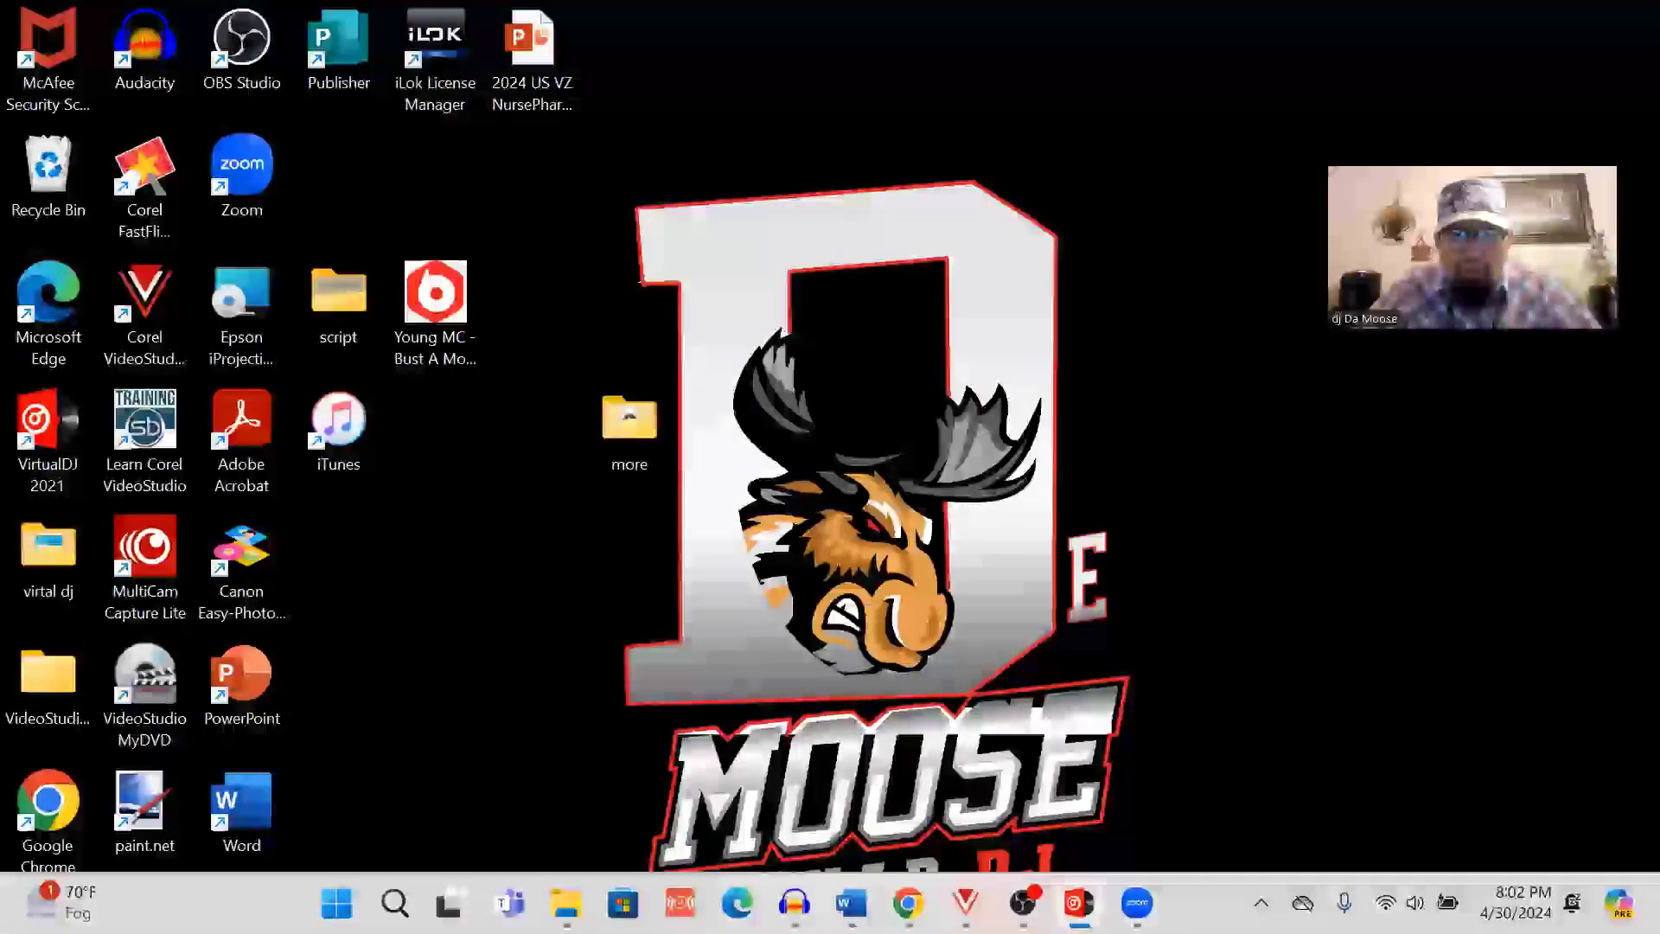
pyautogui.moveTo(794, 904)
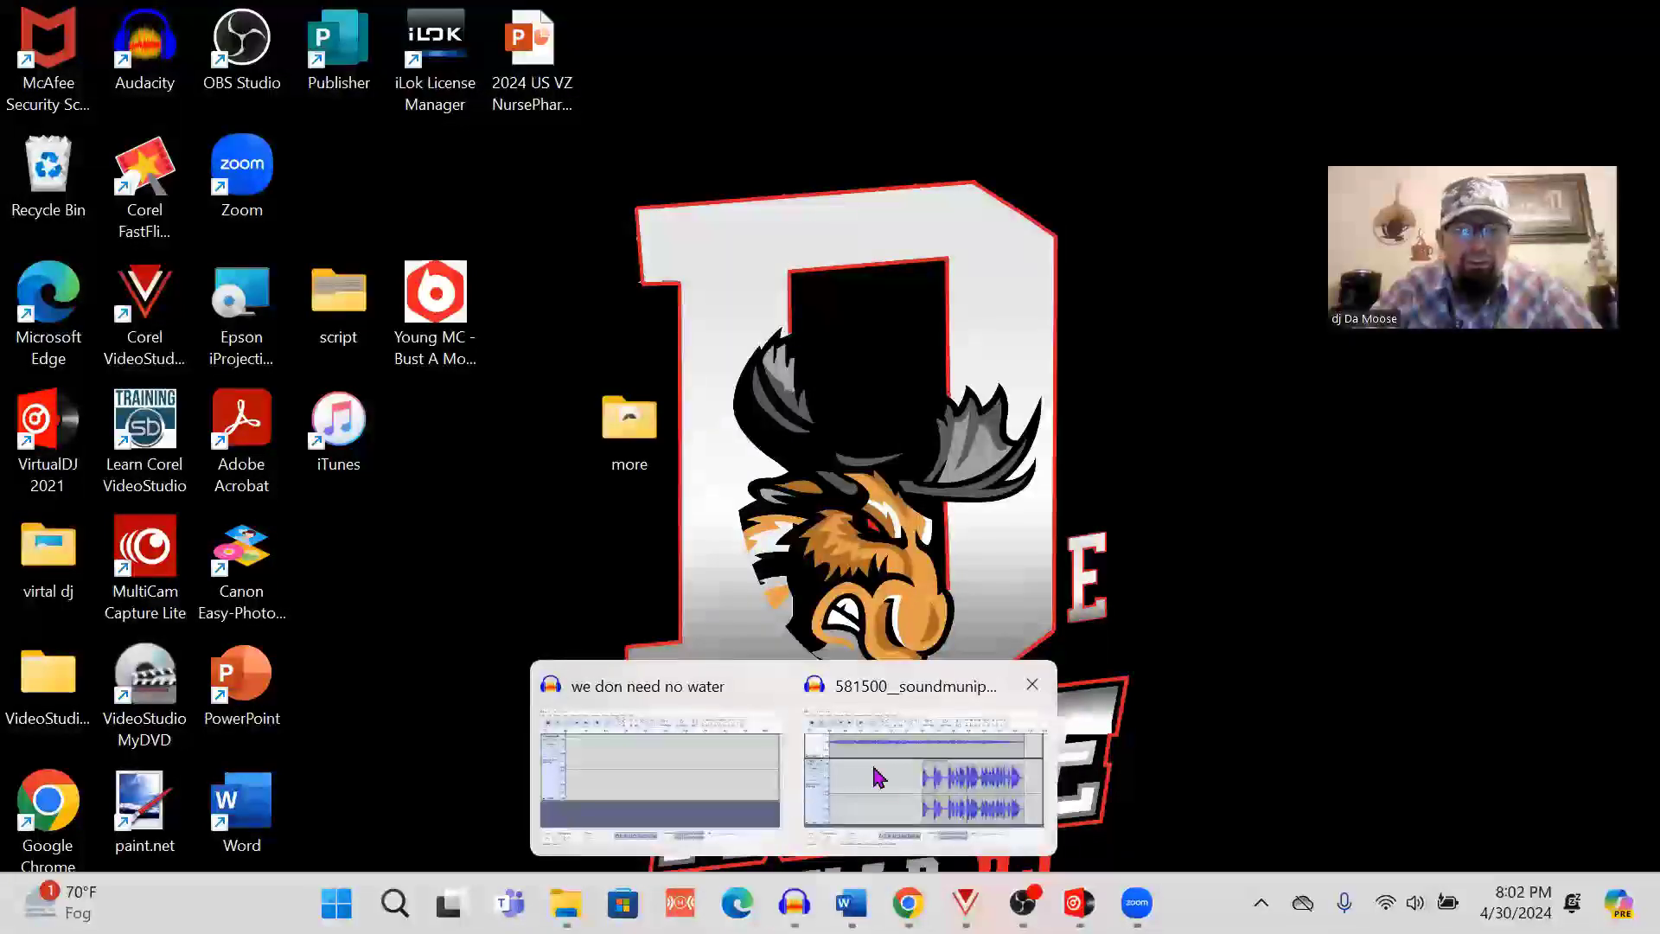
pyautogui.click(914, 686)
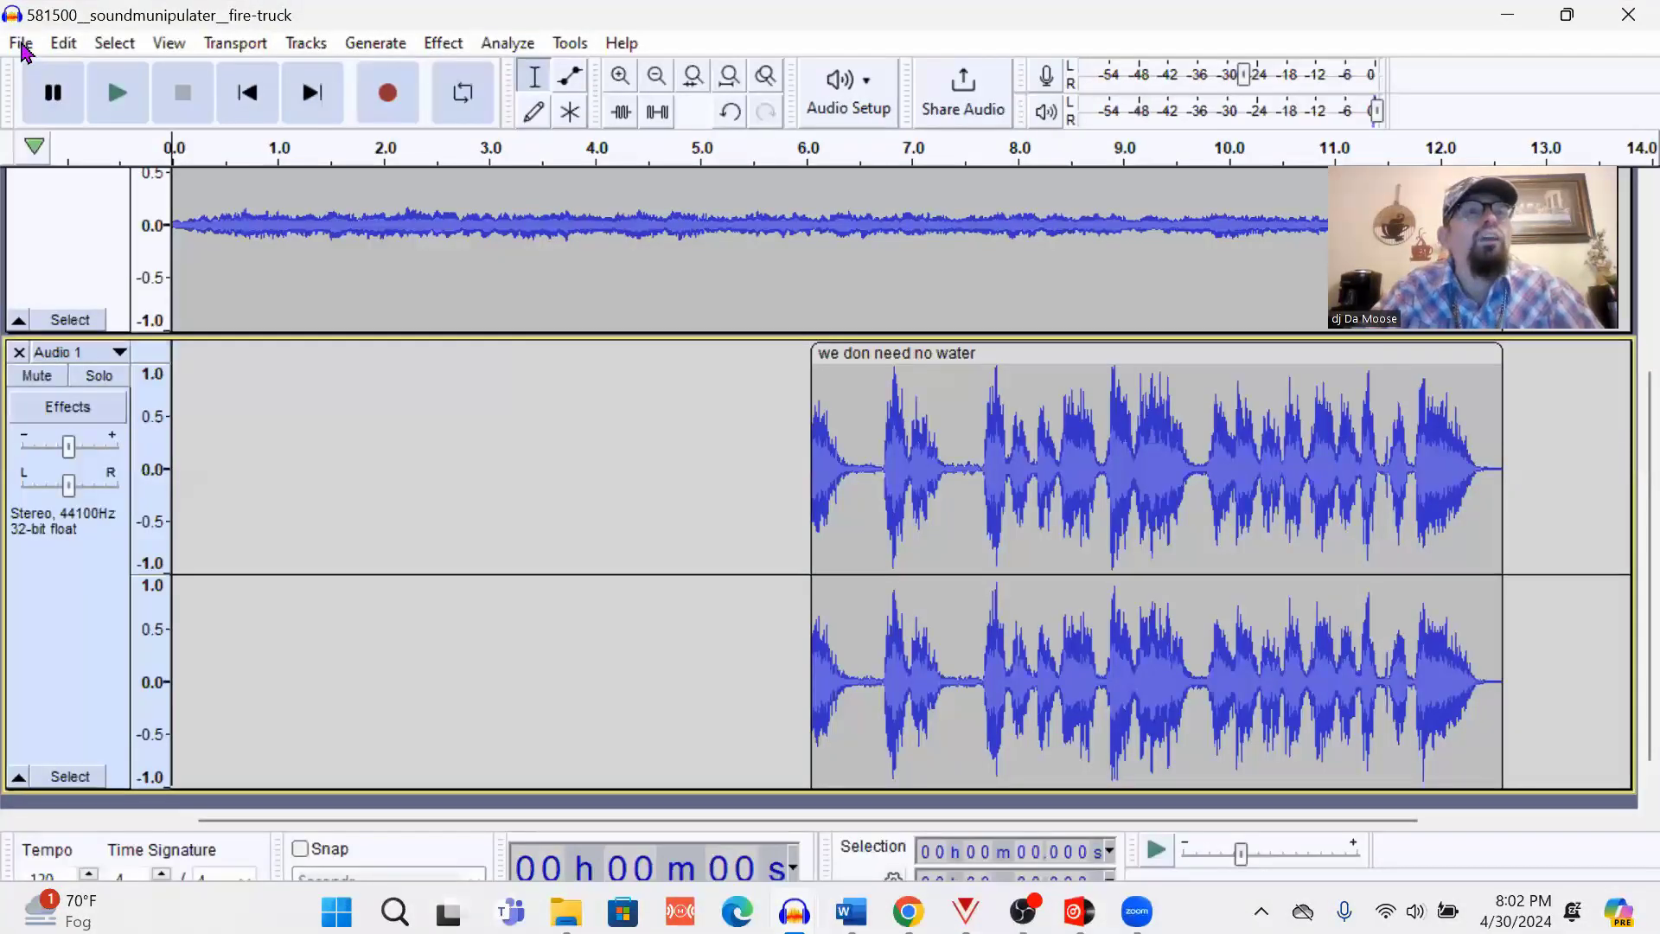
# - Export the entire fire-truck project as an MP3 file into a "roof on fire" subfolder of Music's "new beat" folder
pyautogui.click(22, 44)
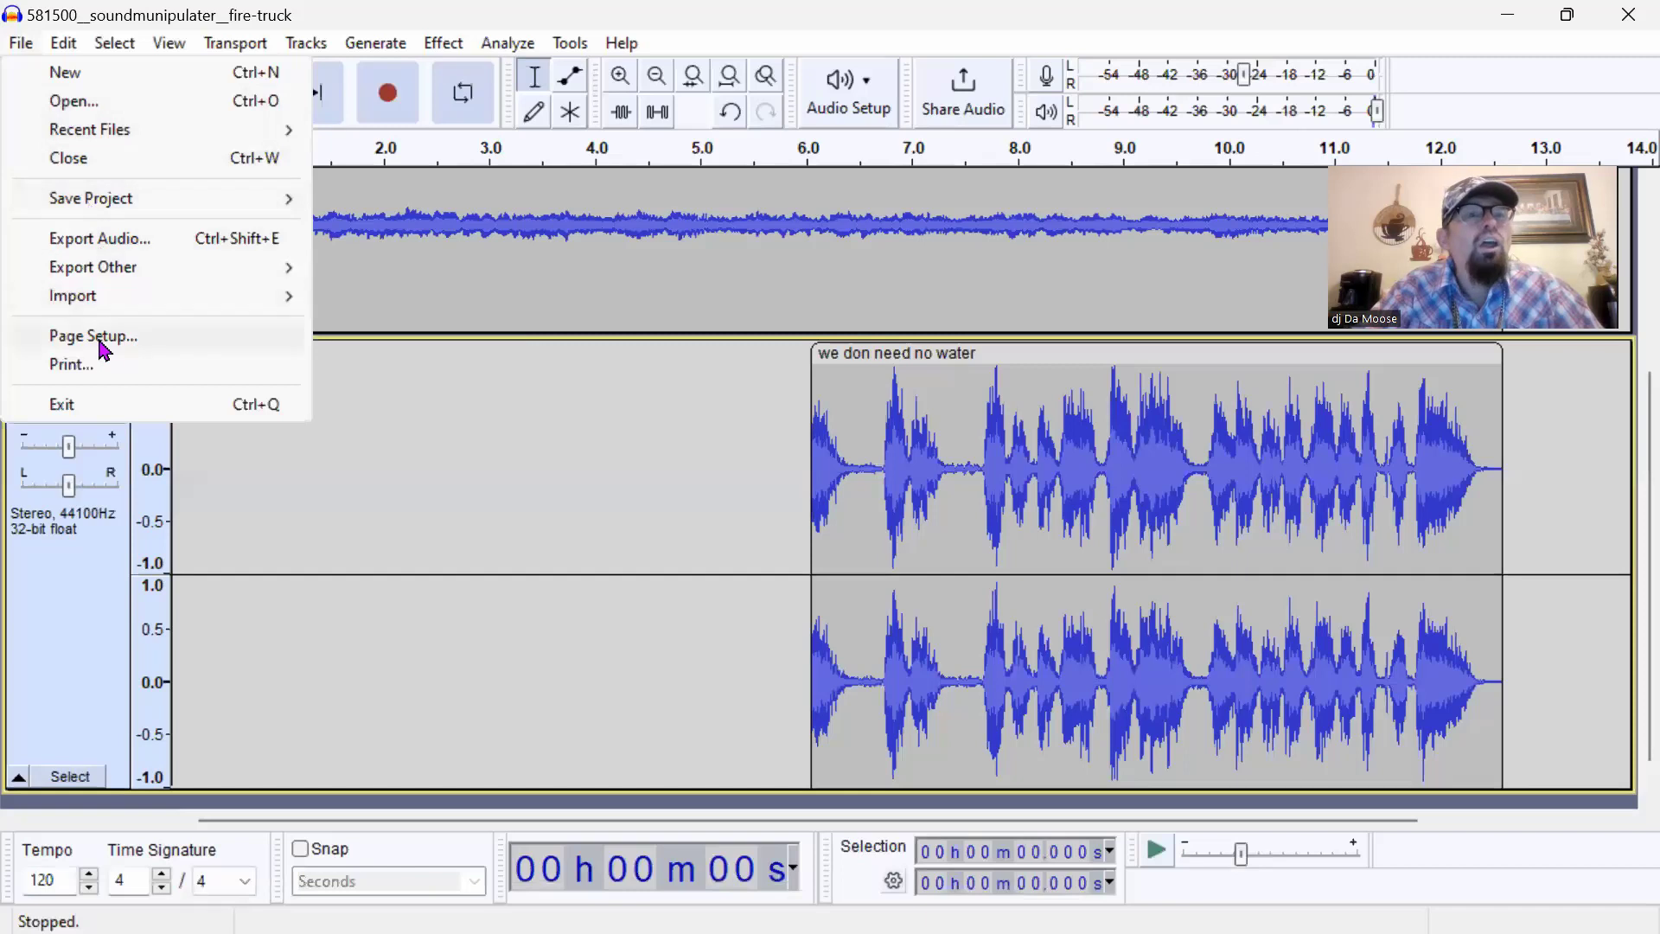
pyautogui.click(105, 249)
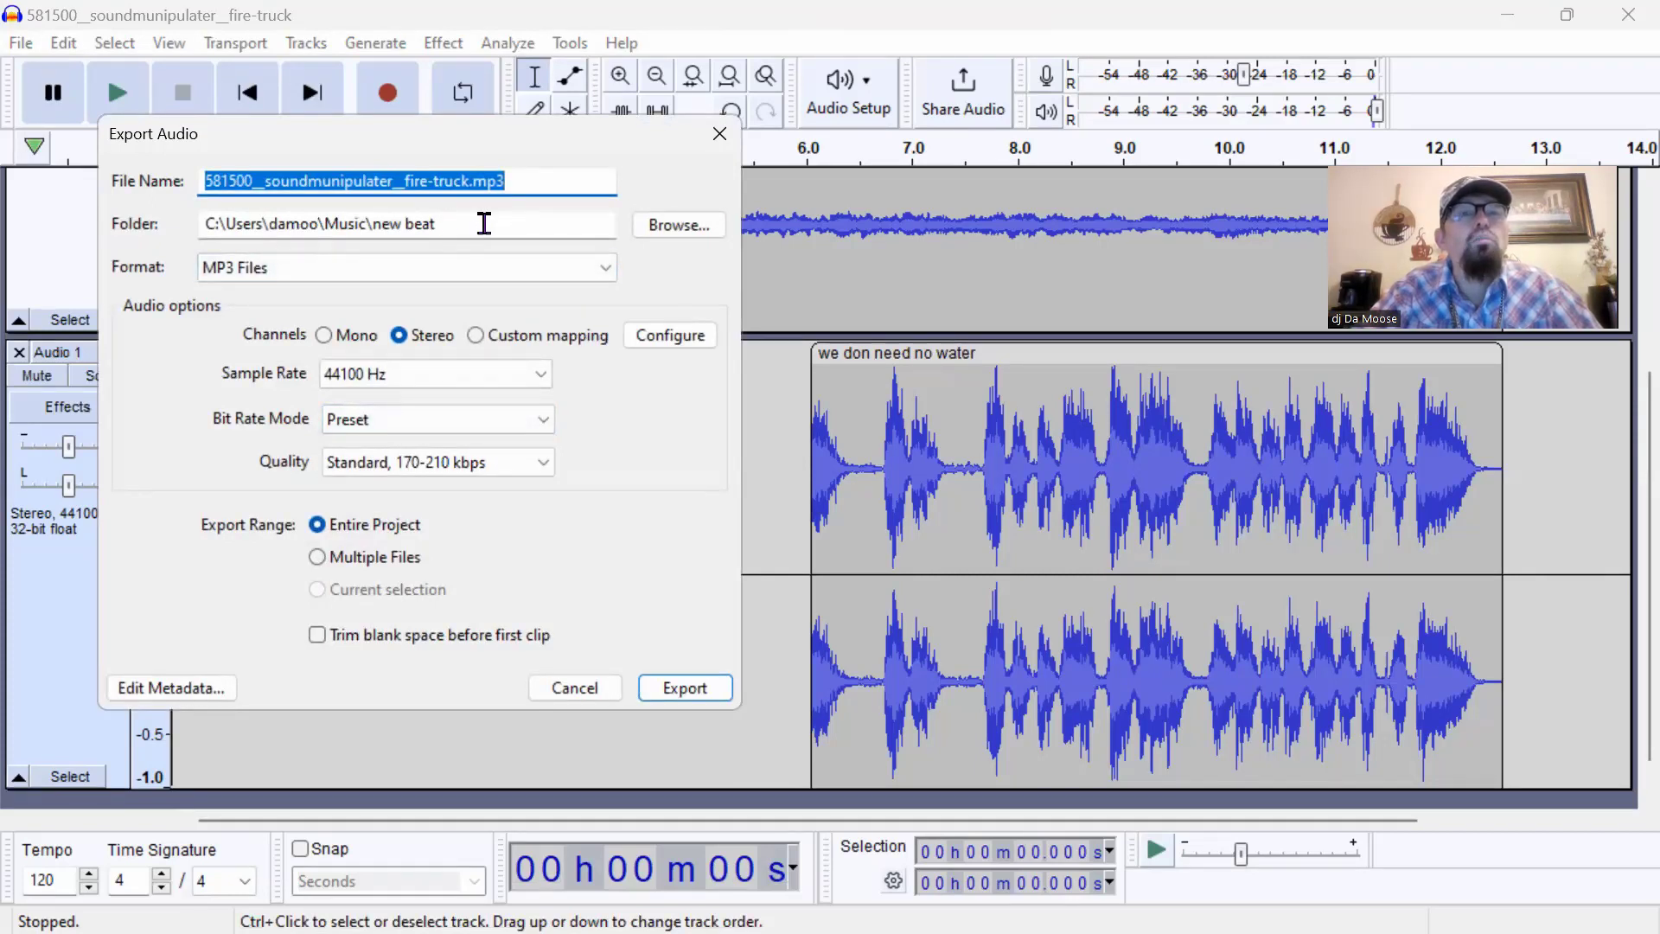
pyautogui.click(482, 221)
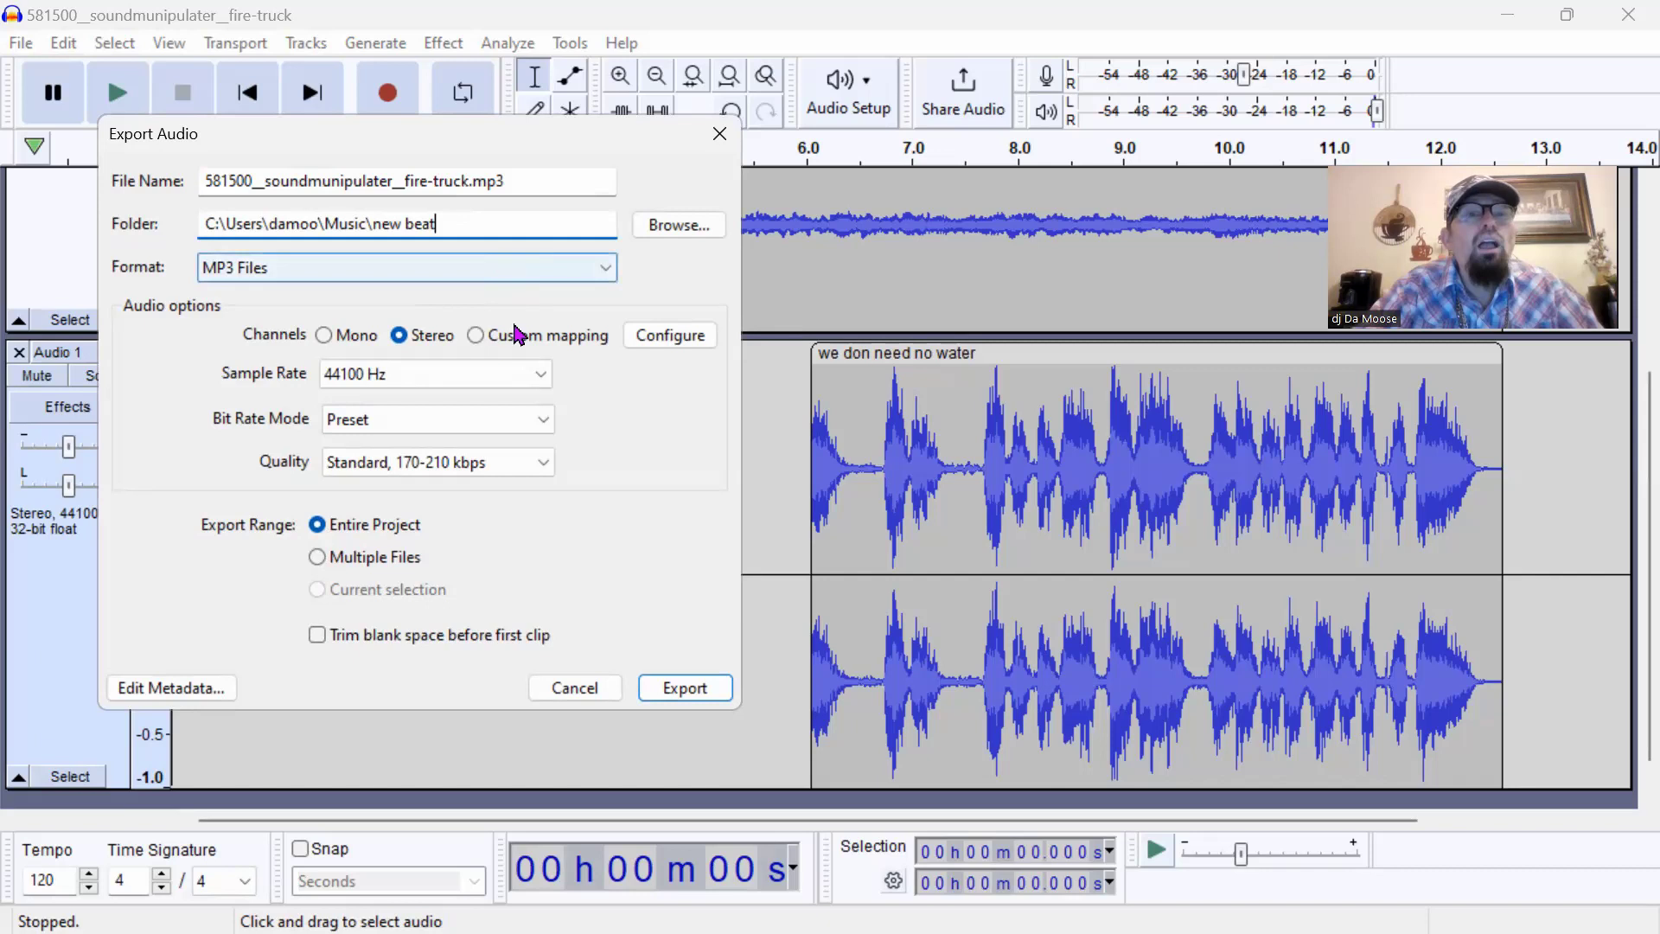
pyautogui.write('/roofon fire')
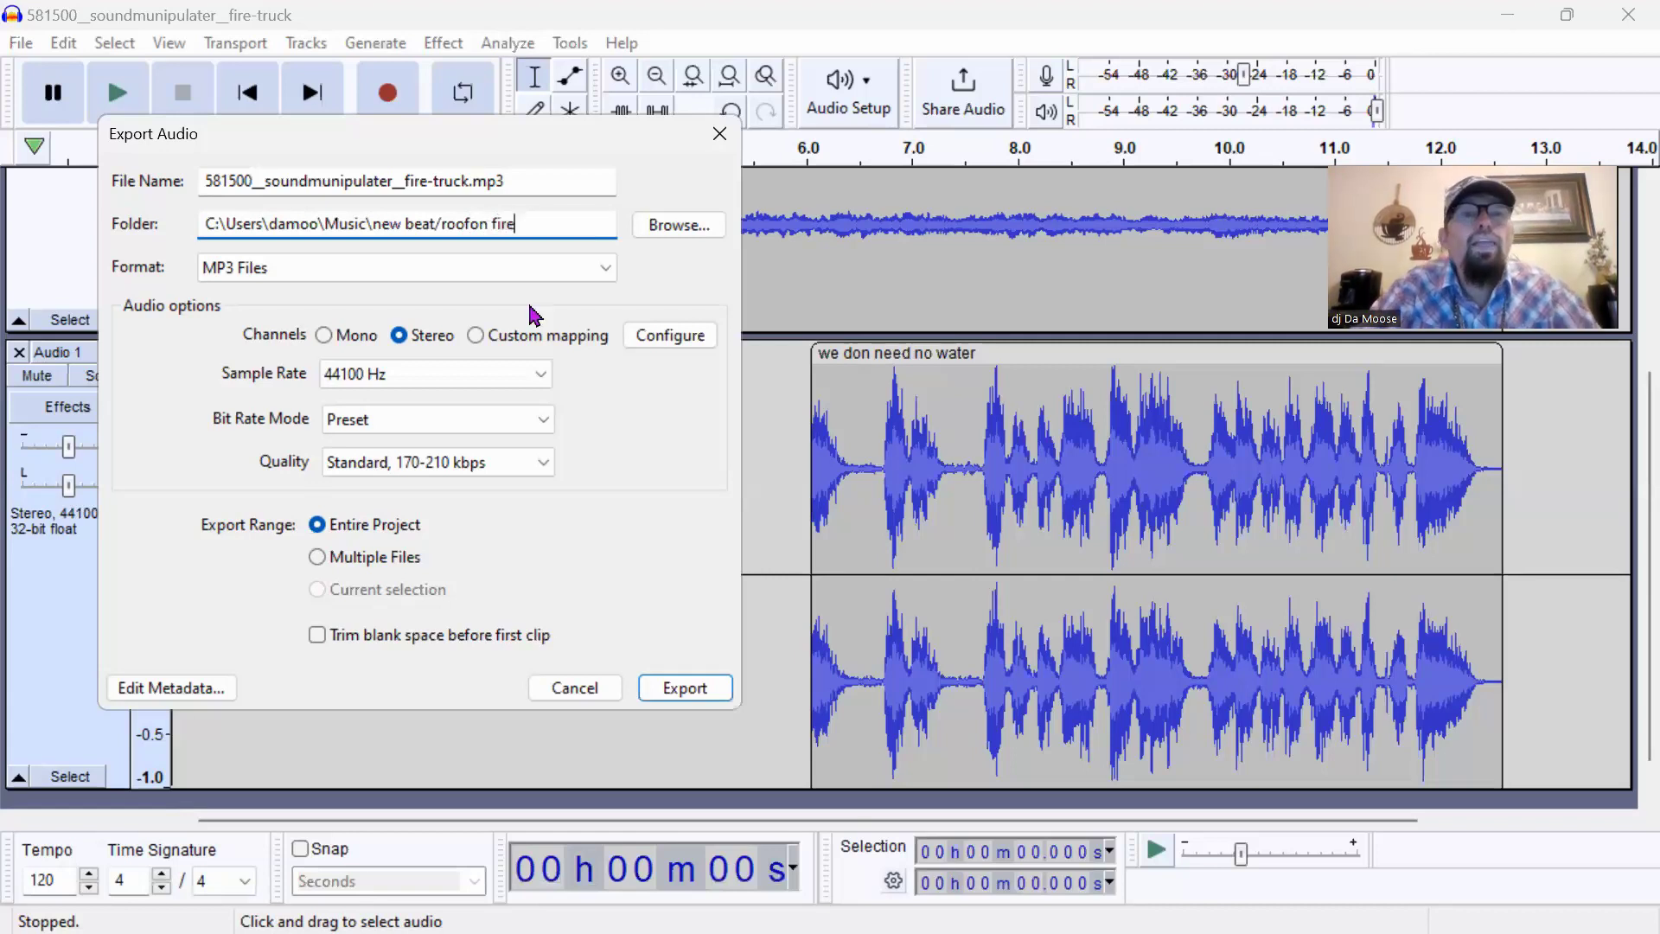
pyautogui.click(472, 223)
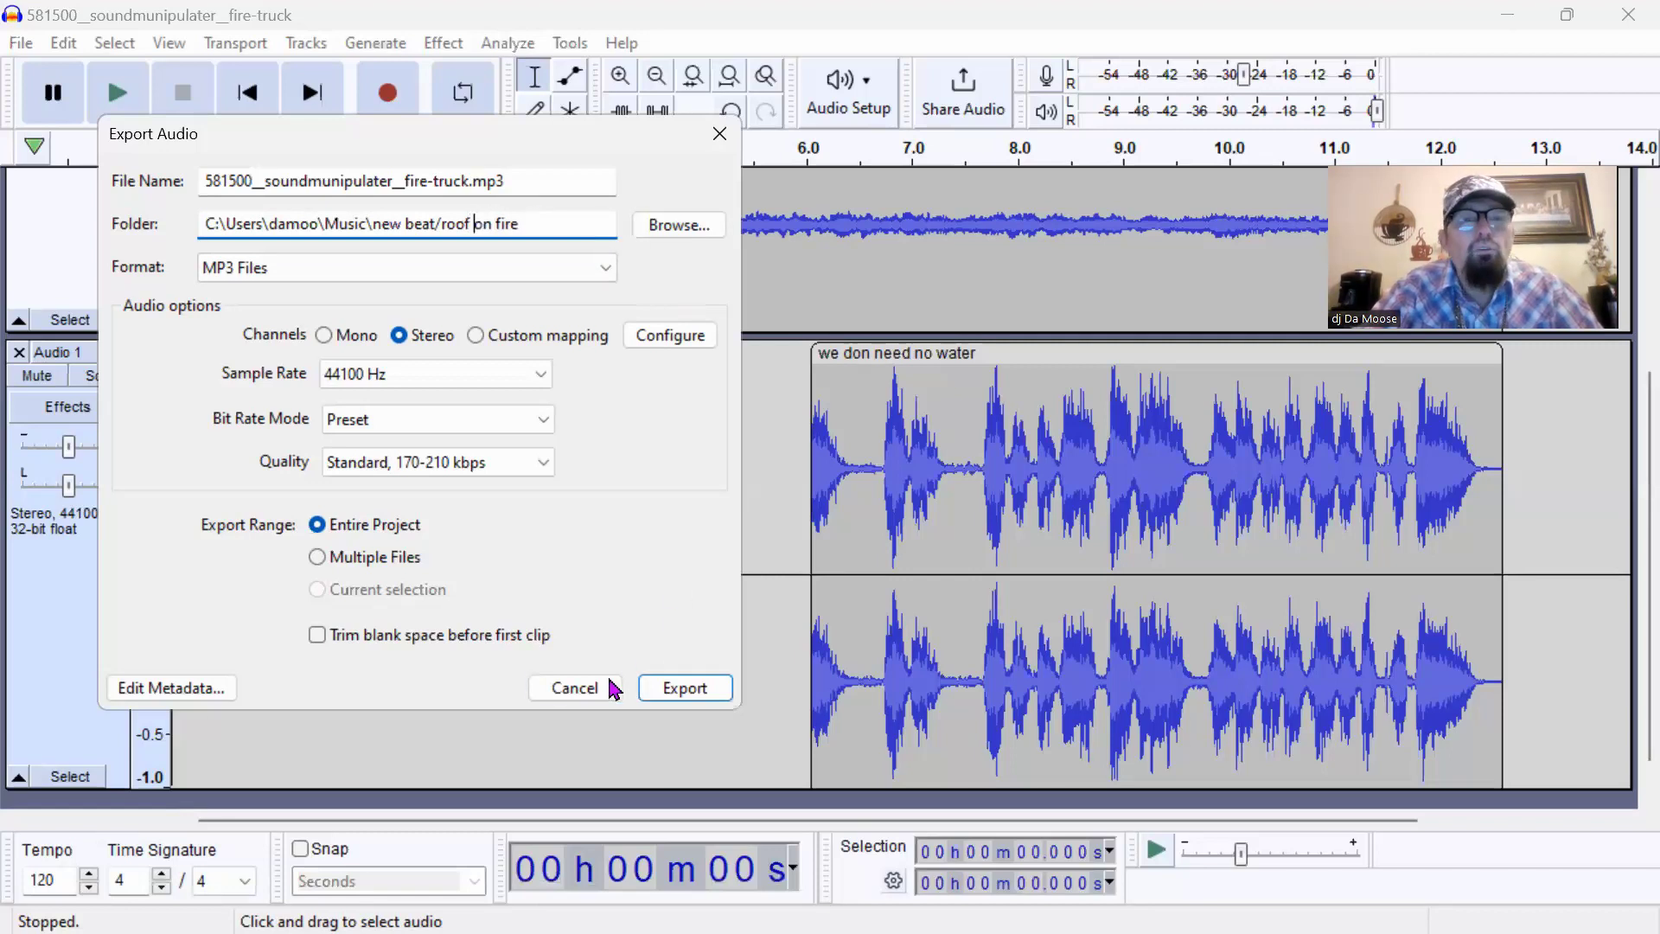
pyautogui.click(684, 692)
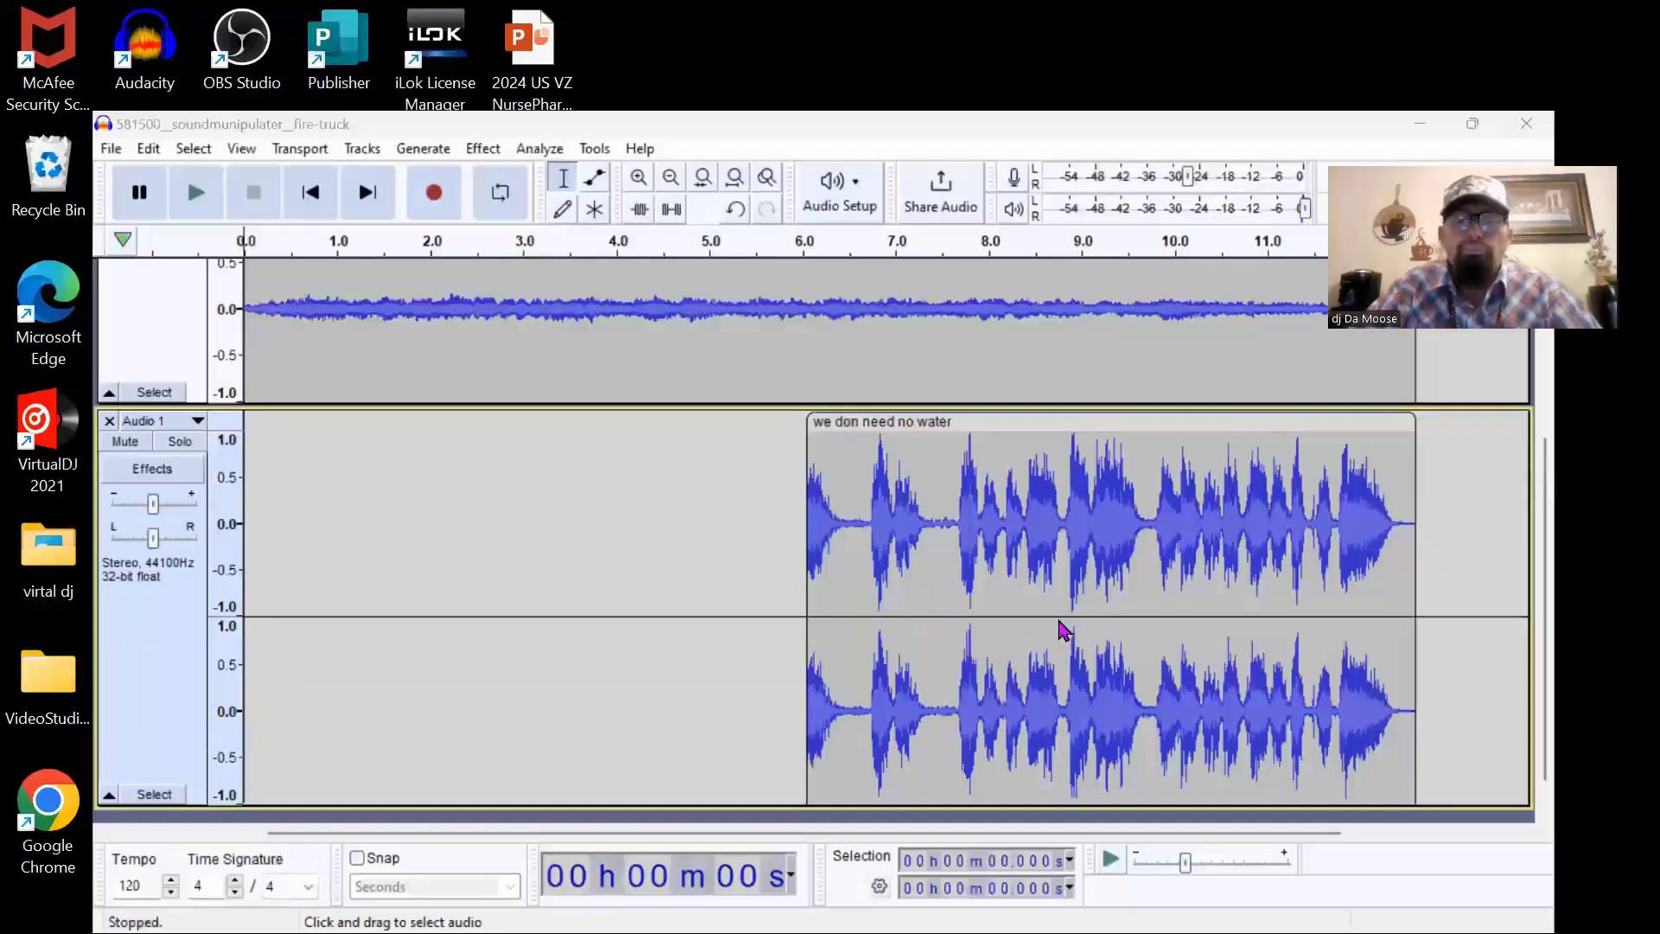
# - Minimize Audacity, switch to File Explorer, check the "new beats" folder, and open "roof on fire" inside "new beat"
pyautogui.click(1520, 14)
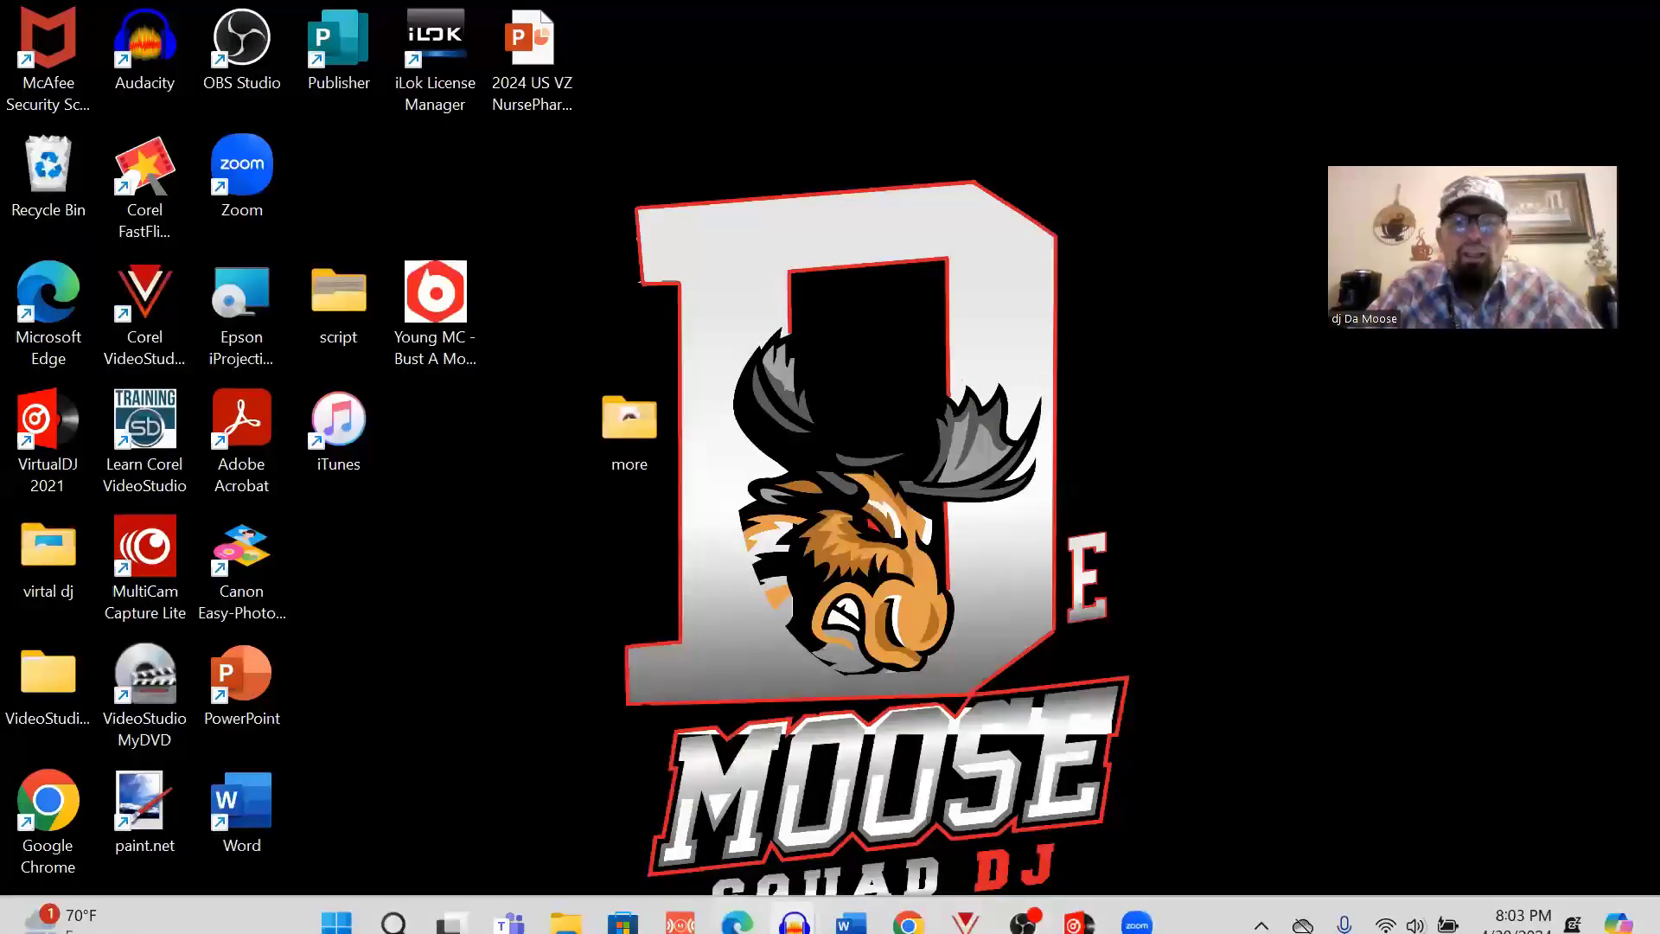
pyautogui.click(567, 922)
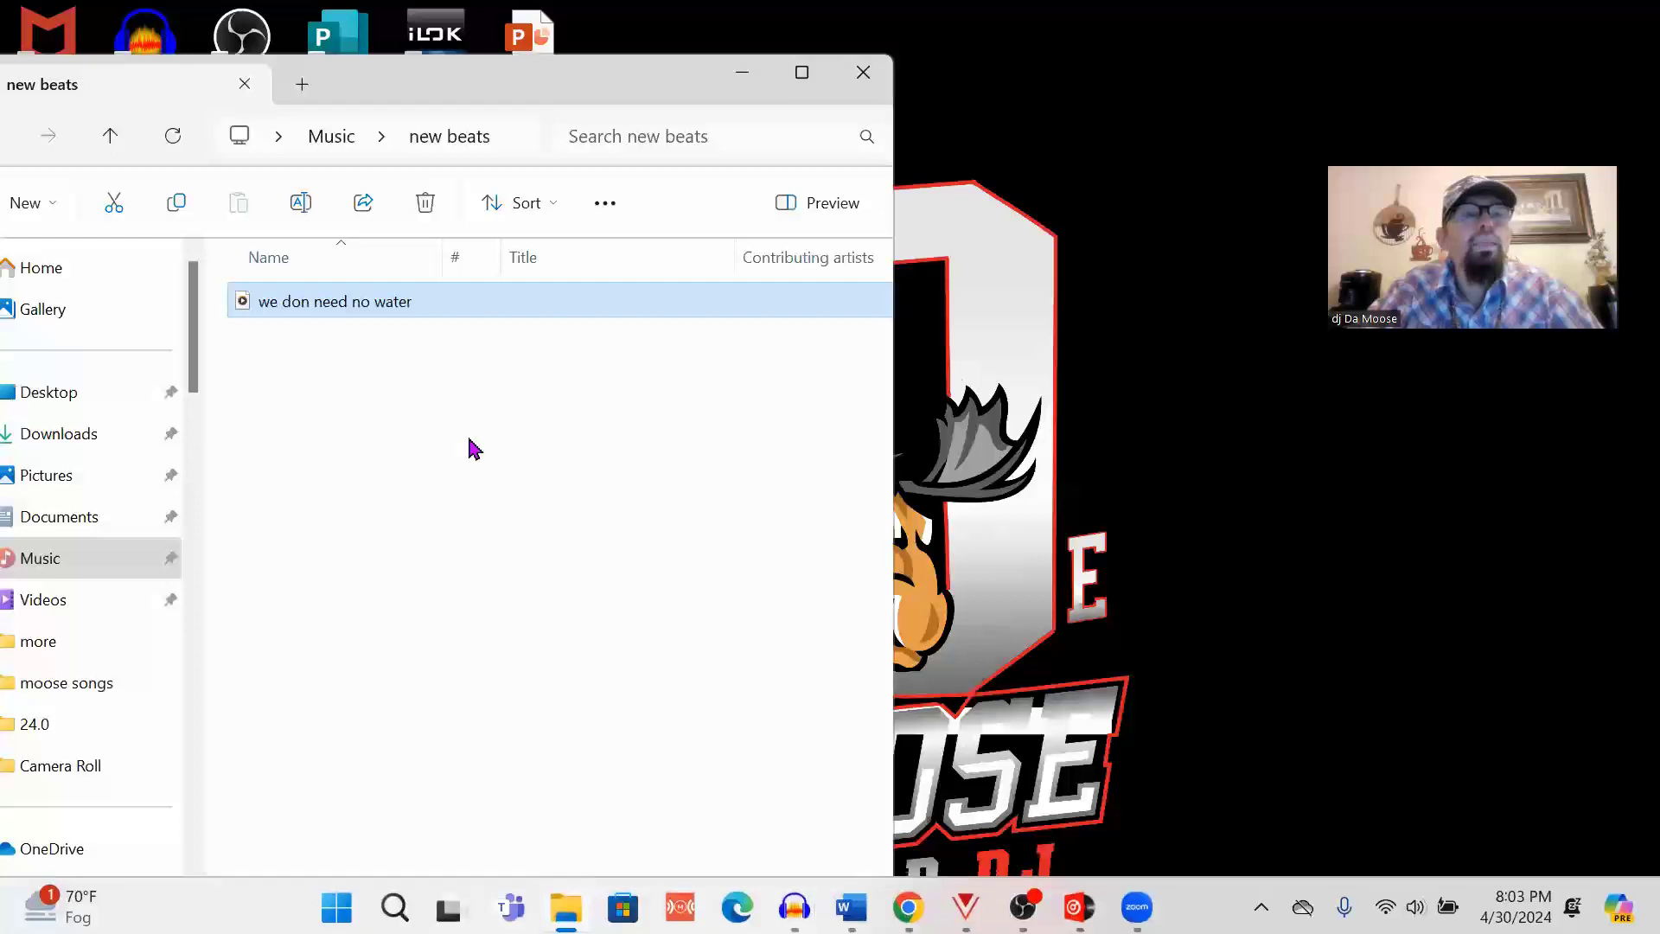
pyautogui.click(110, 139)
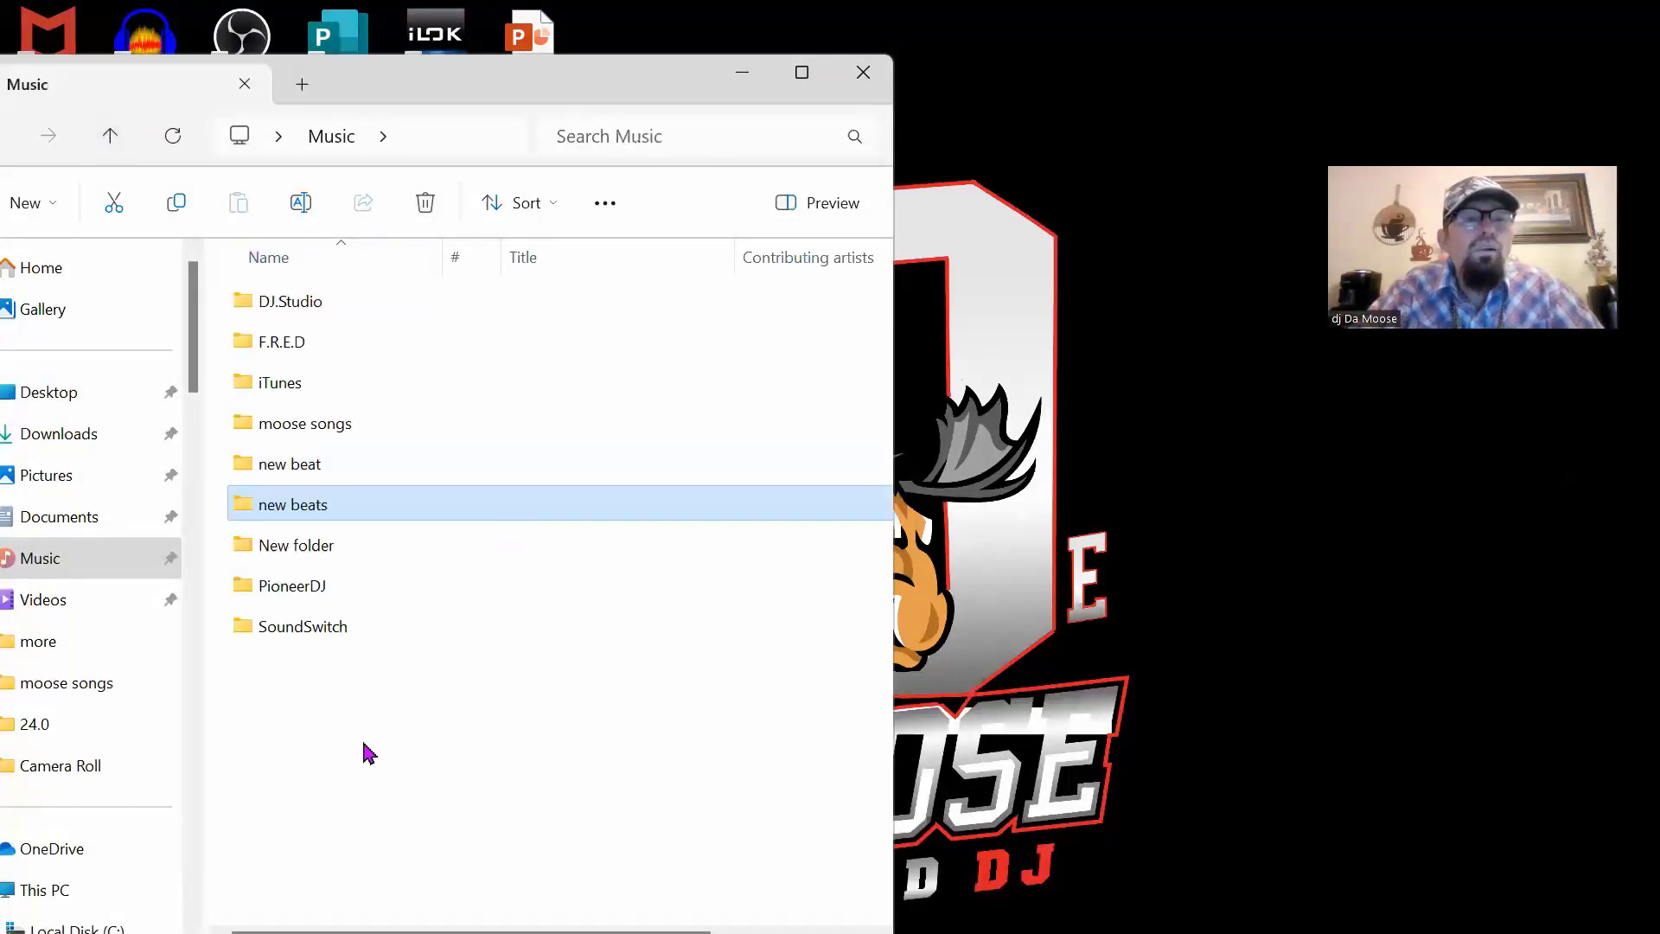
pyautogui.doubleClick(322, 510)
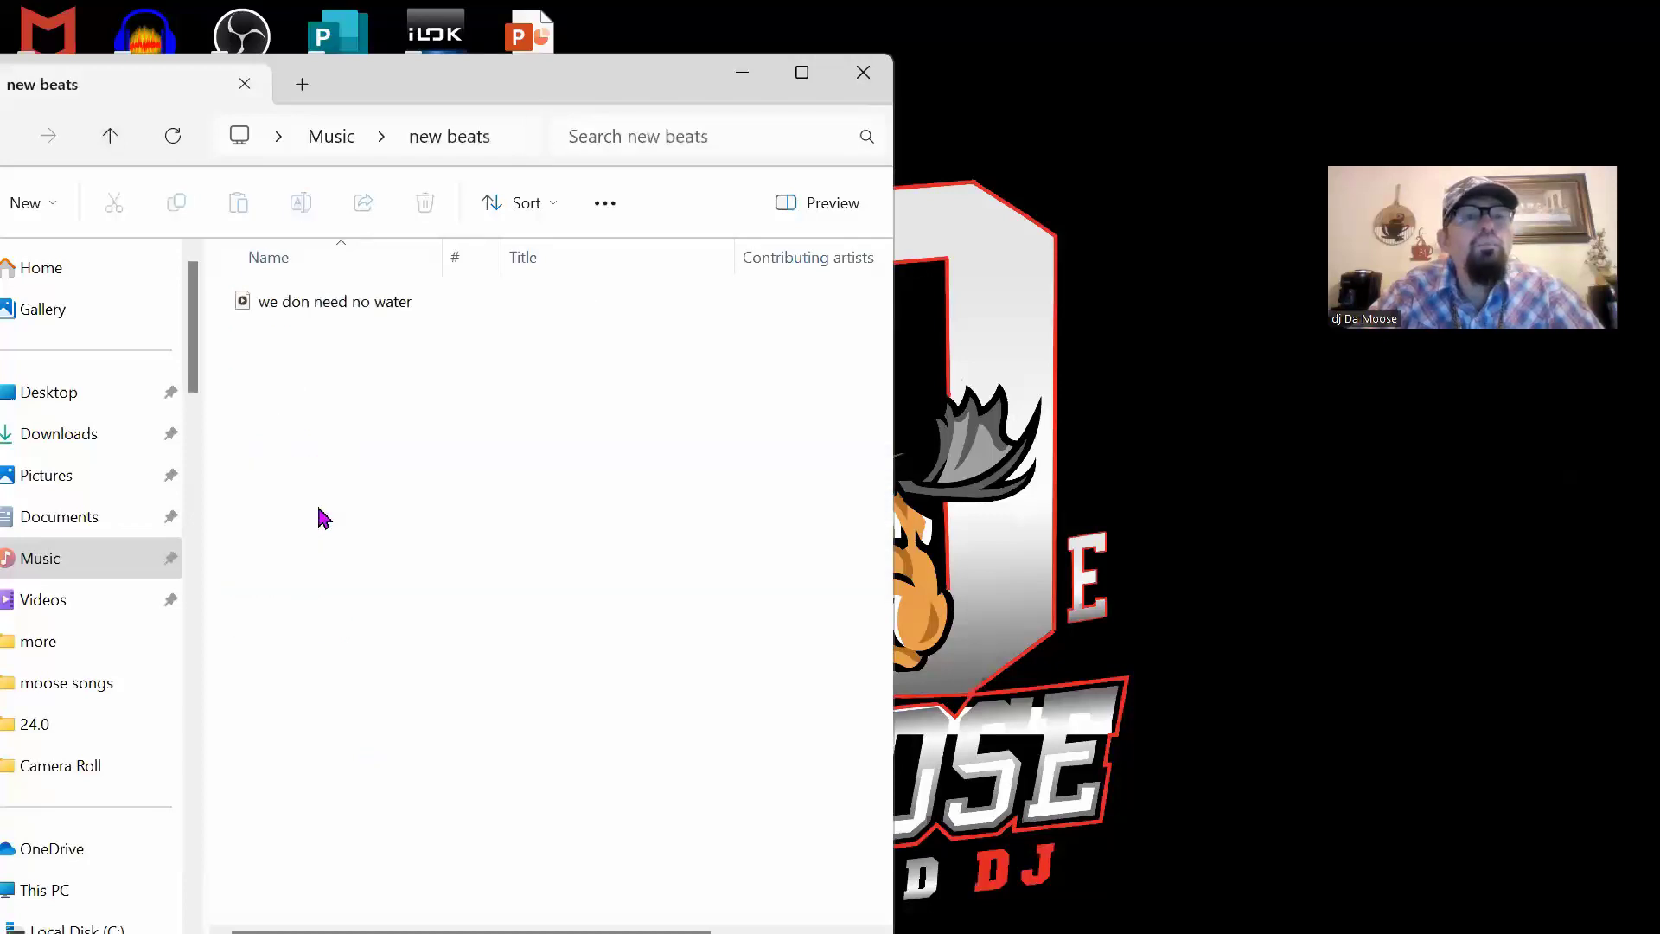
pyautogui.click(110, 139)
pyautogui.doubleClick(345, 467)
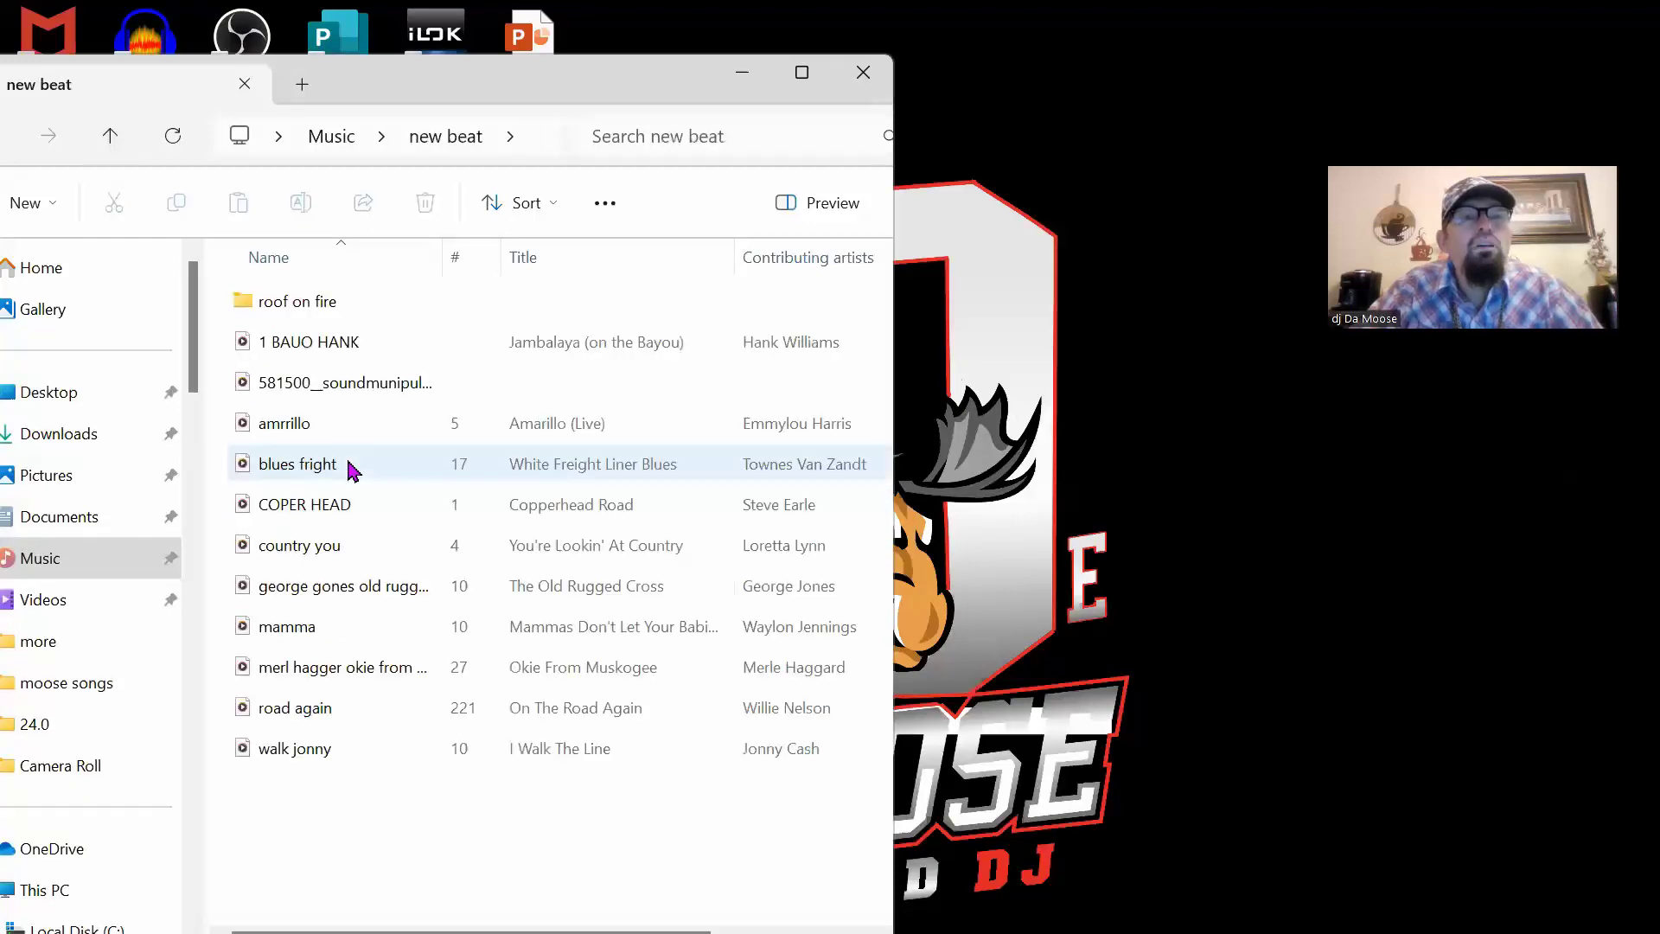
pyautogui.doubleClick(345, 305)
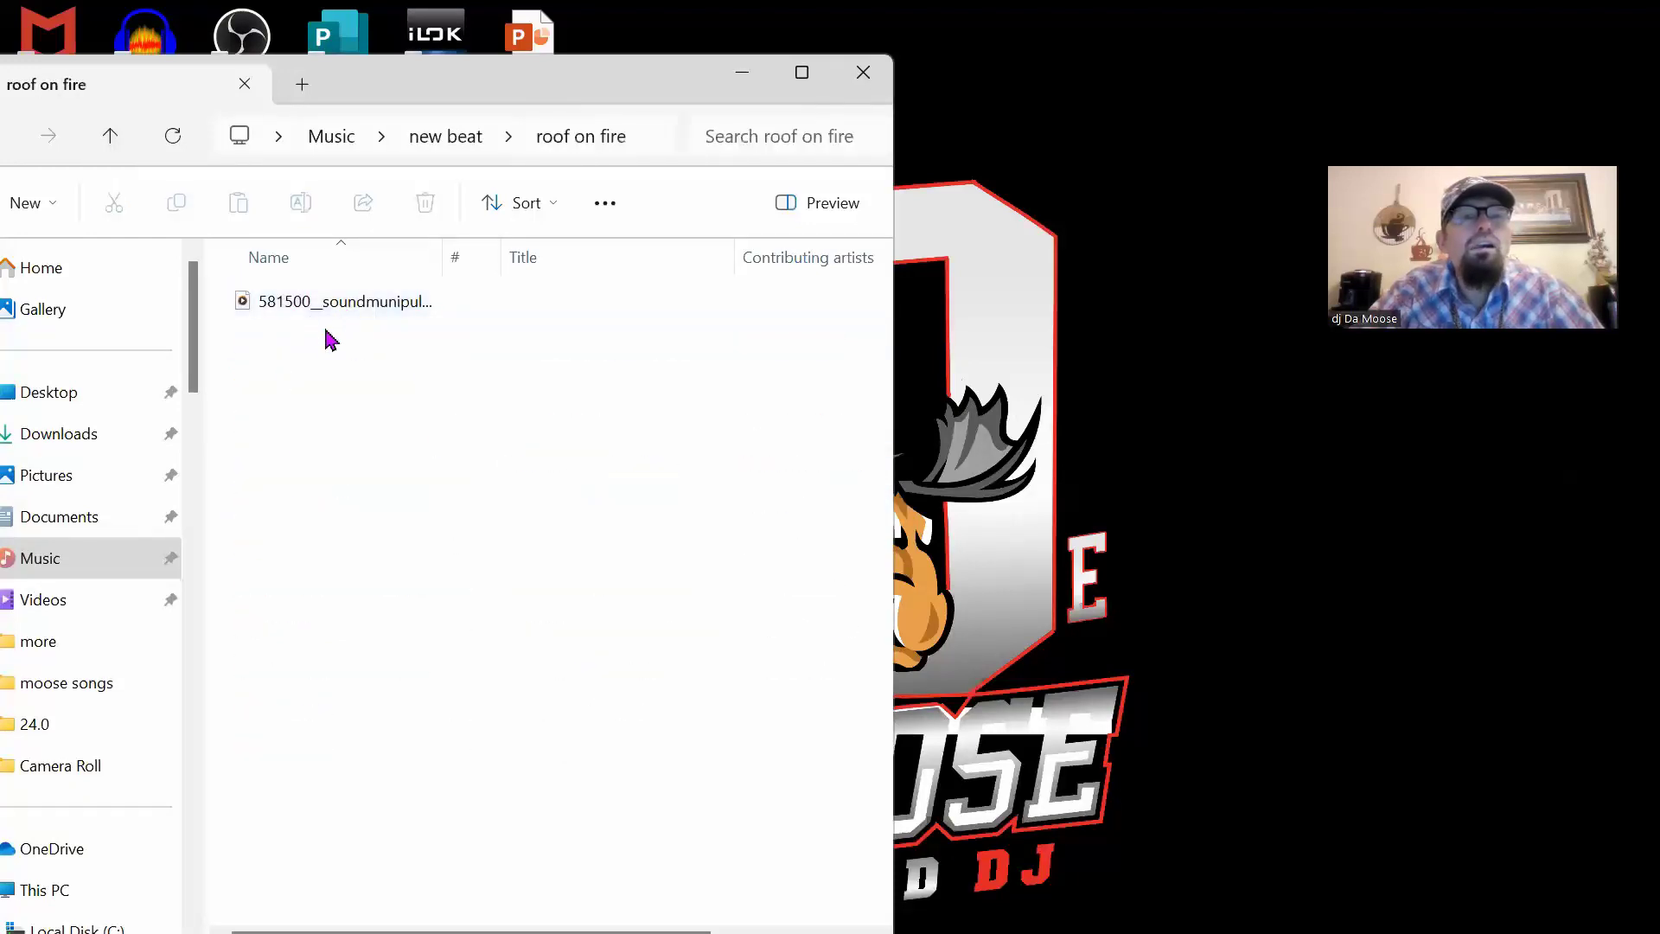
# - Look through the parent "new beat" folder for the exported file and reopen its "roof on fire" subfolder
pyautogui.click(110, 143)
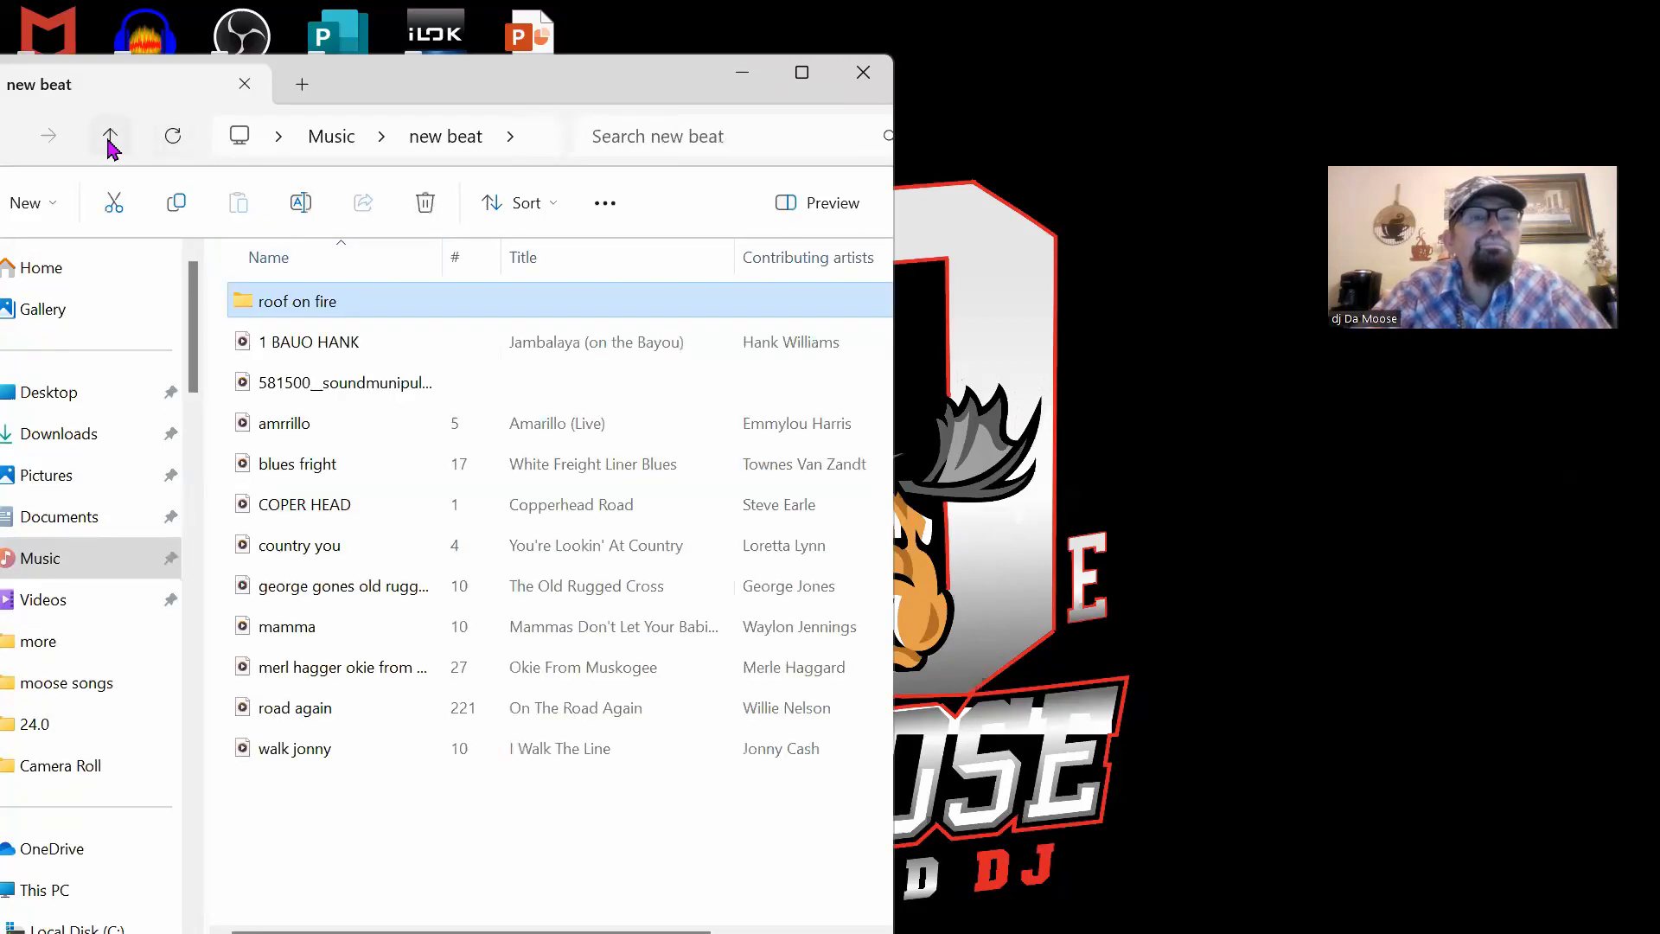
pyautogui.click(445, 839)
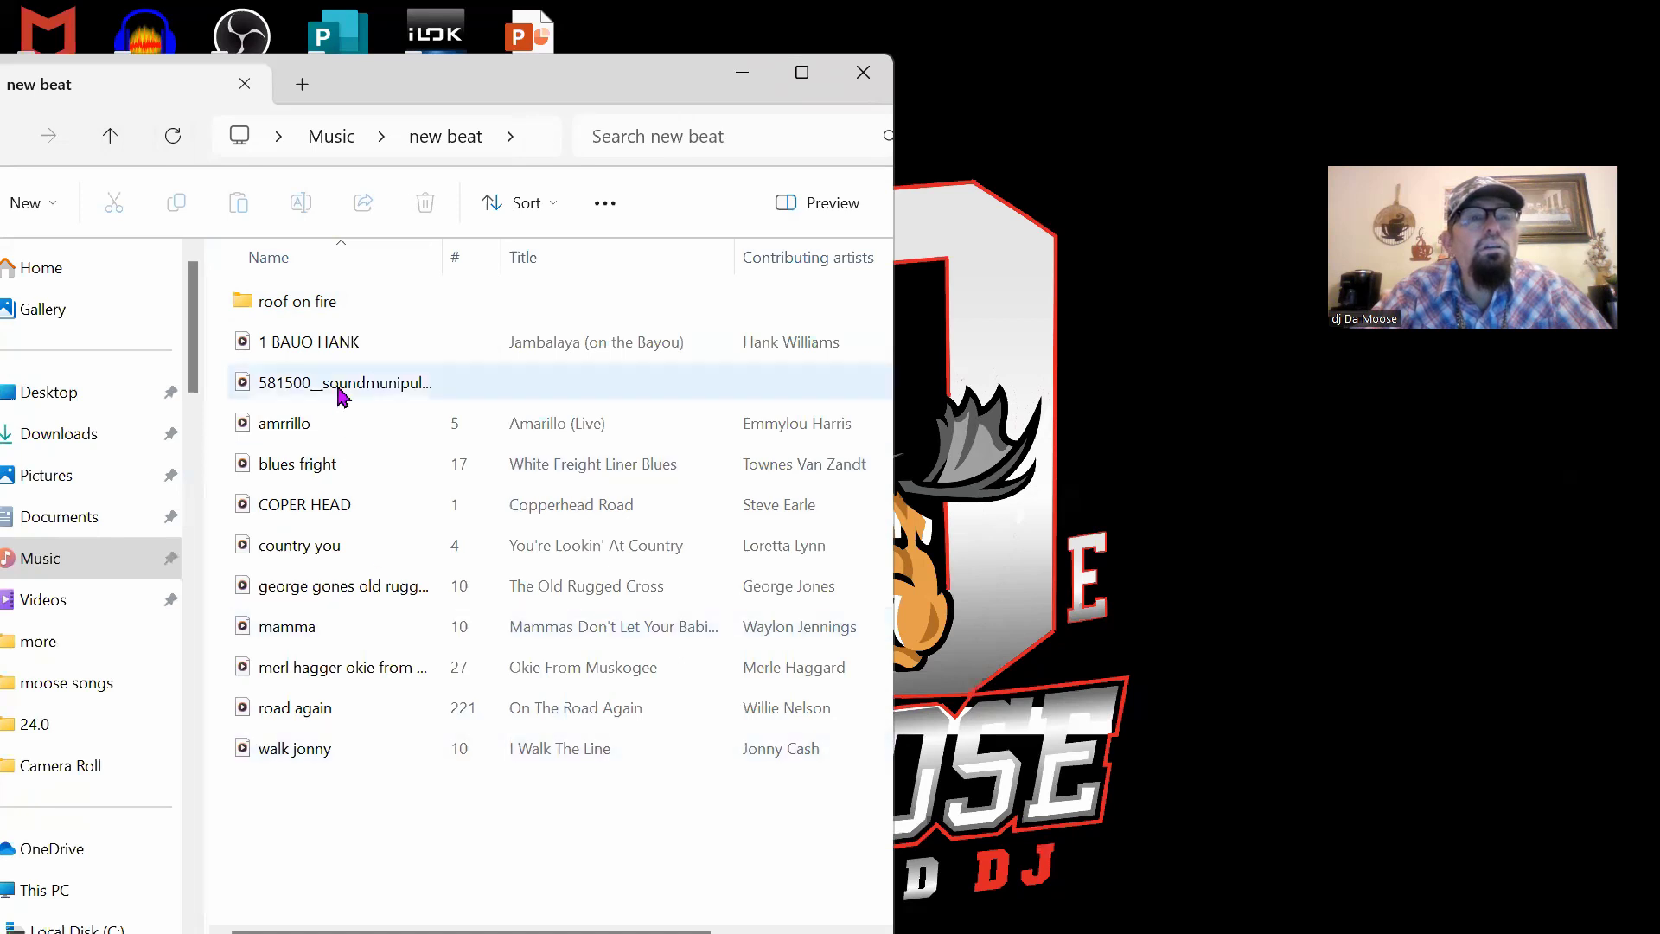
pyautogui.doubleClick(322, 314)
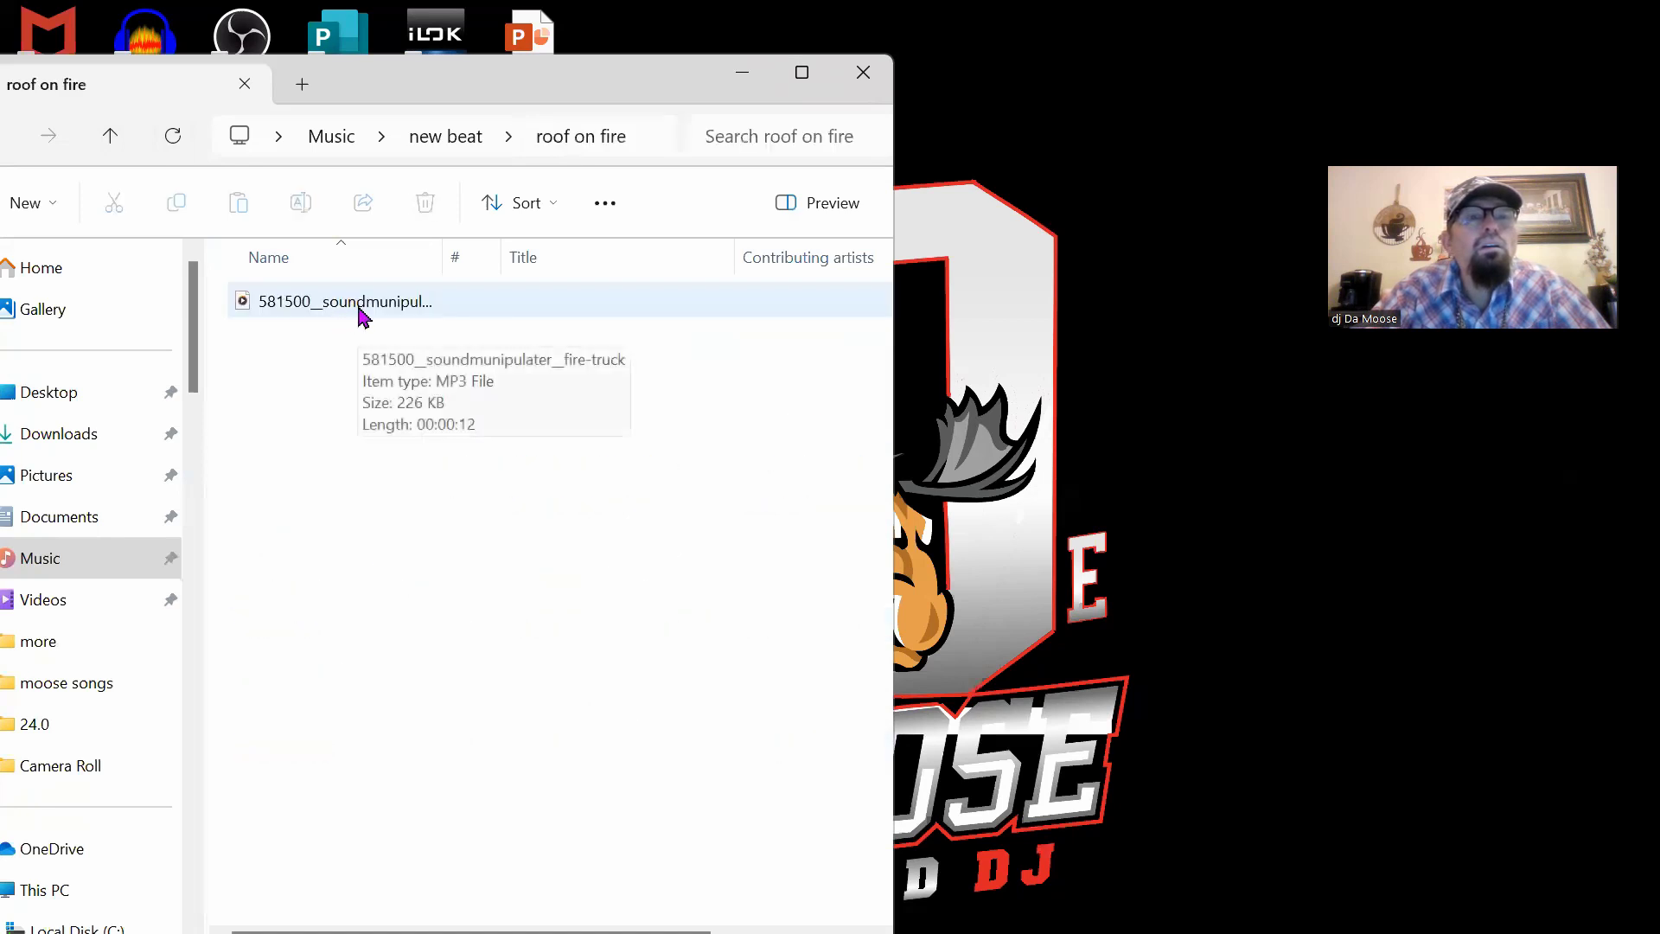
# - Play the exported fire-truck MP3 to check the mix, and close both Media Player and File Explorer
pyautogui.click(362, 313)
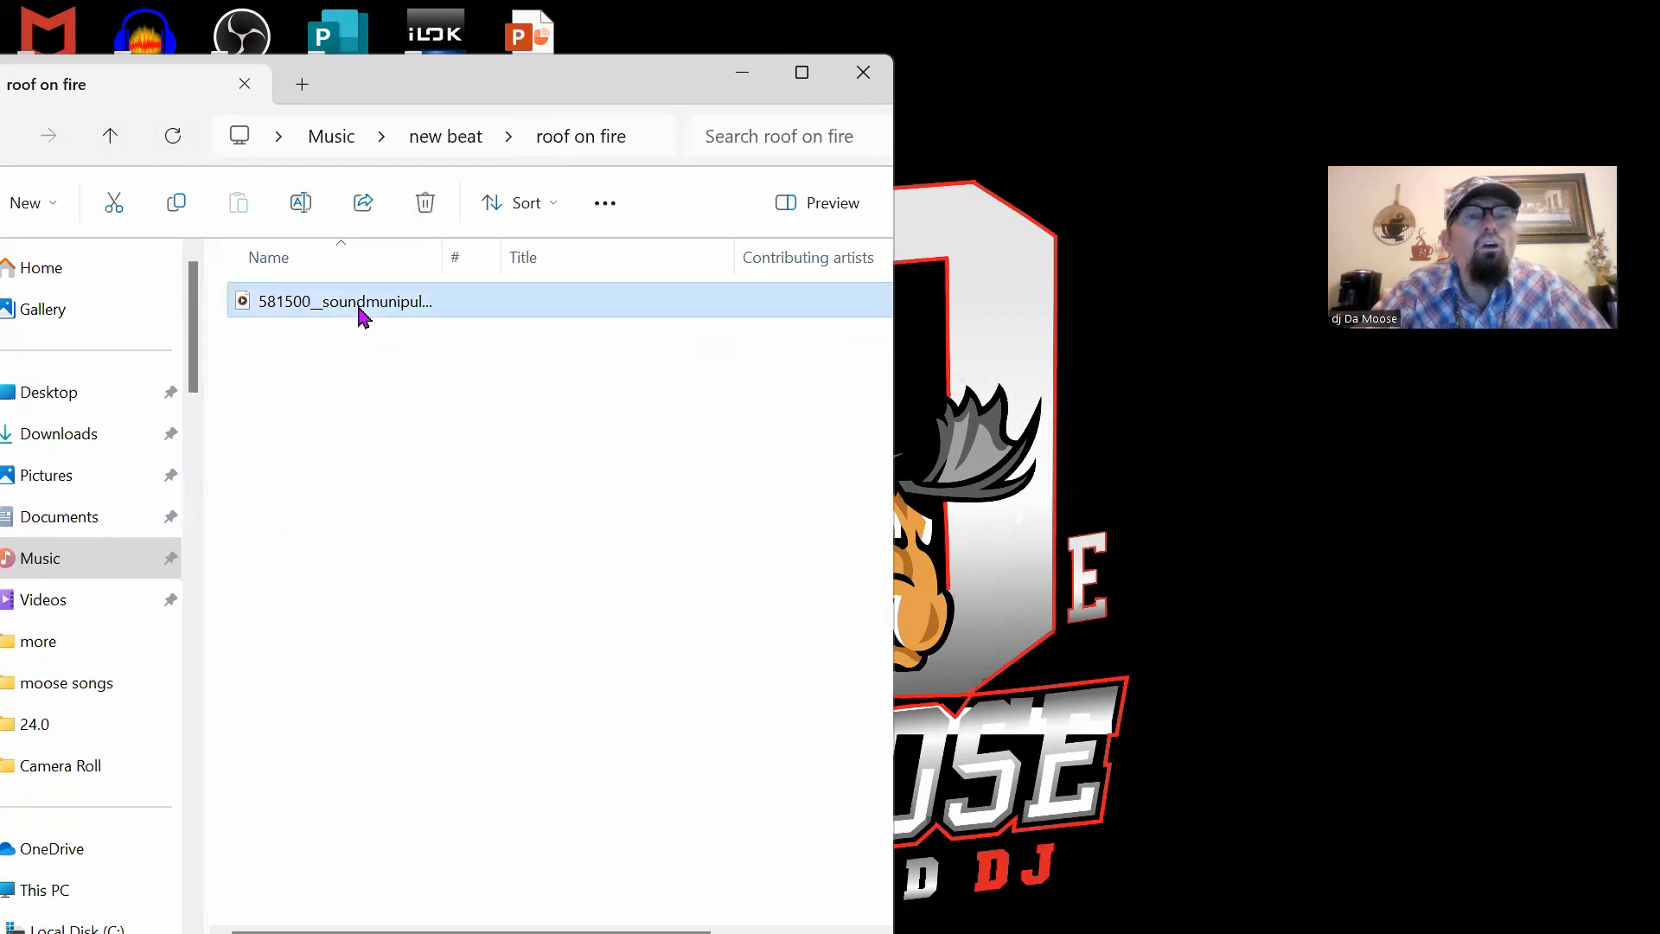
pyautogui.doubleClick(301, 314)
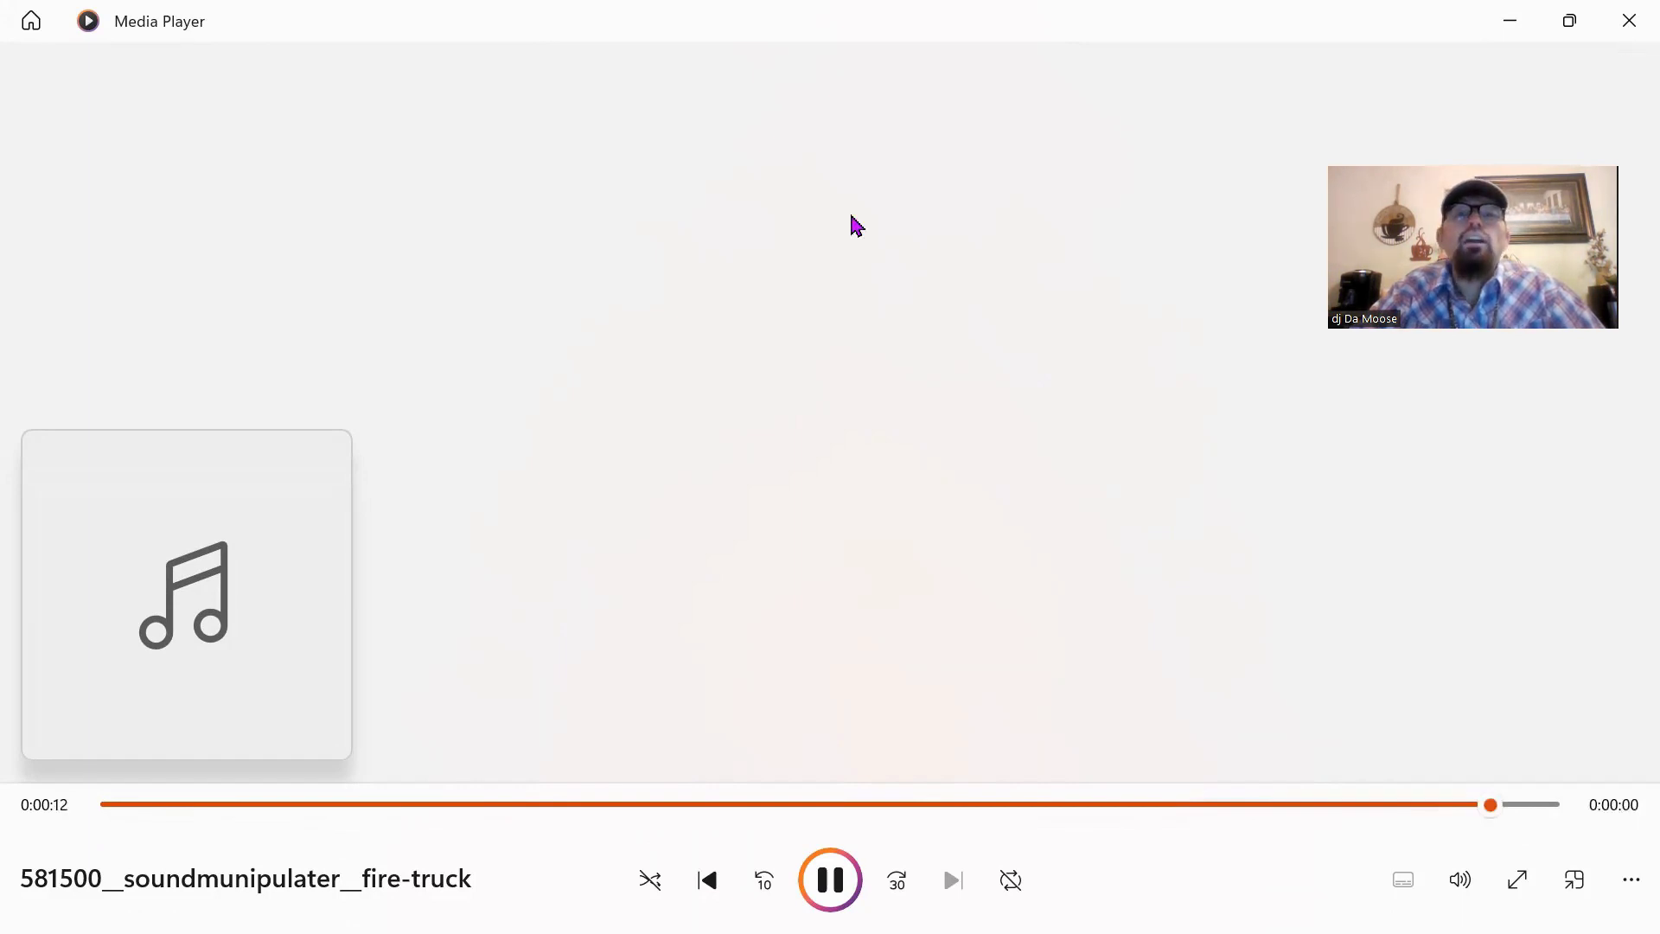
pyautogui.hotkey('alt', 'F4')
pyautogui.click(860, 76)
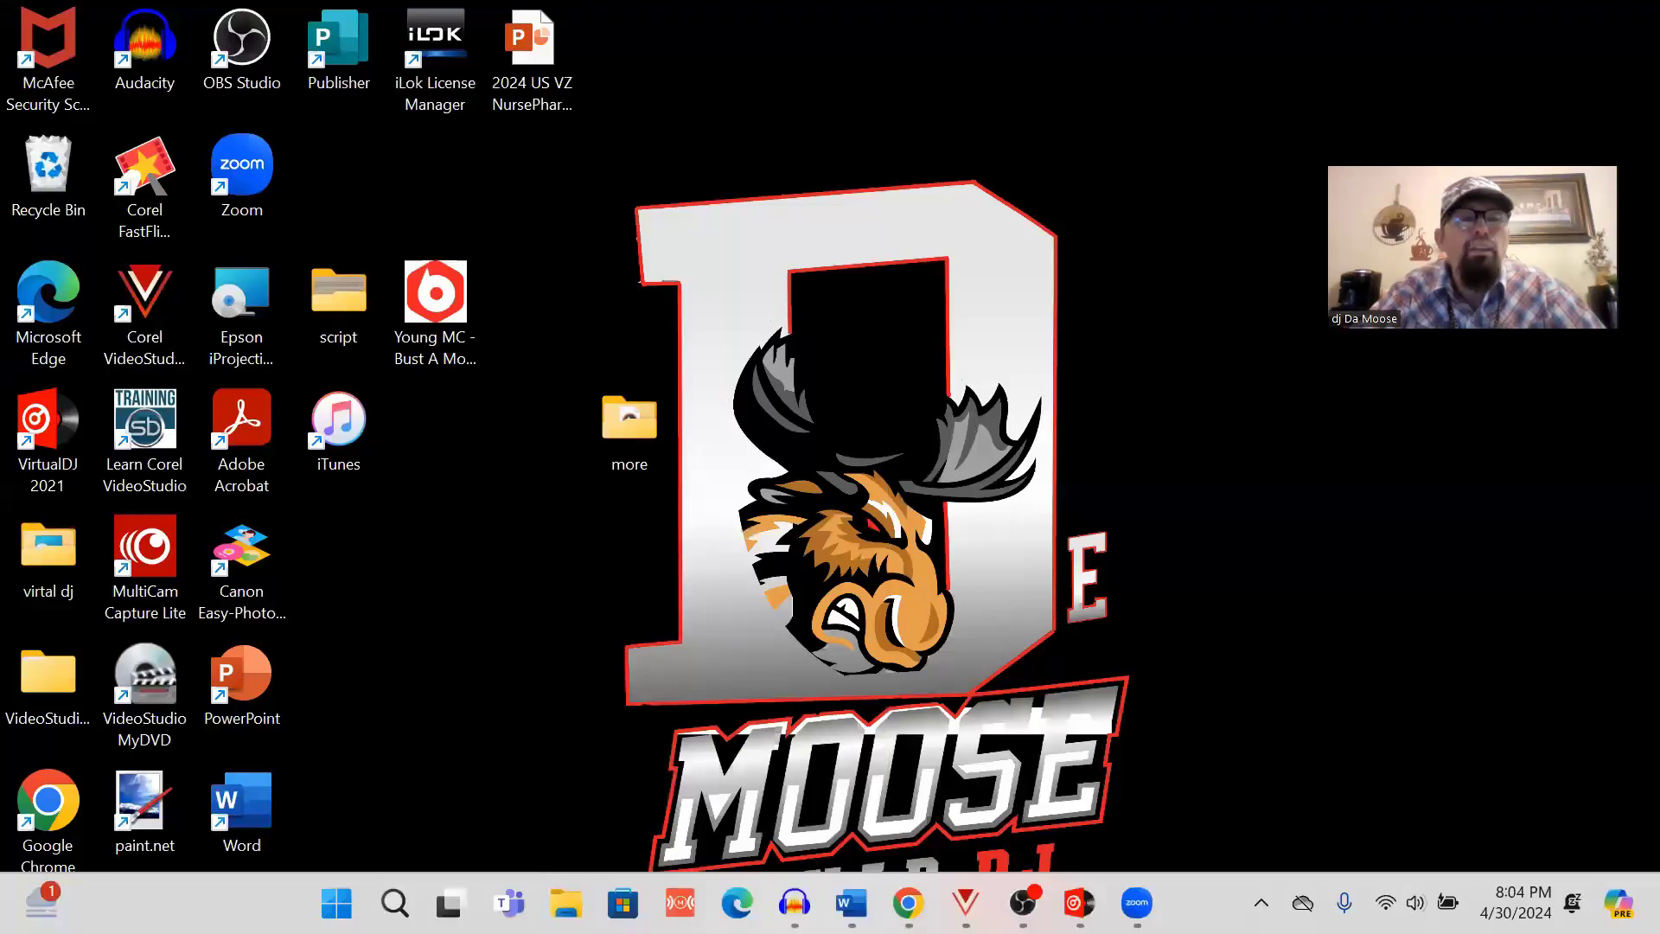
# - Open a new File Explorer window and go to the "roof on fire" folder inside Music's "new beat" folder
pyautogui.click(569, 899)
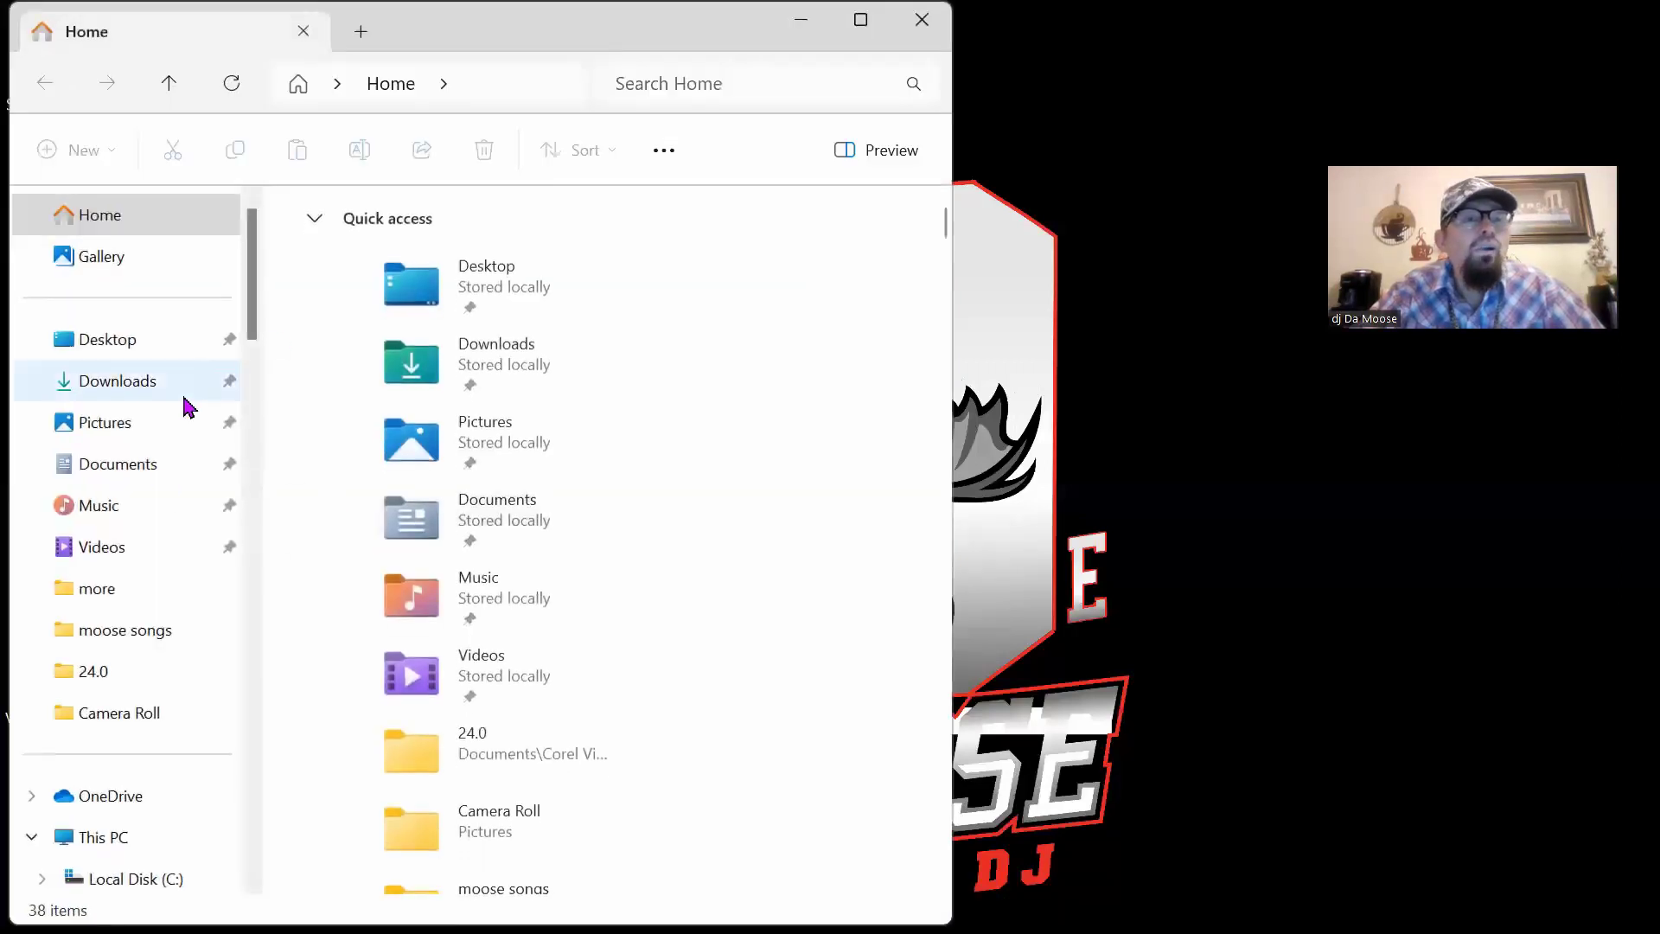
pyautogui.click(111, 518)
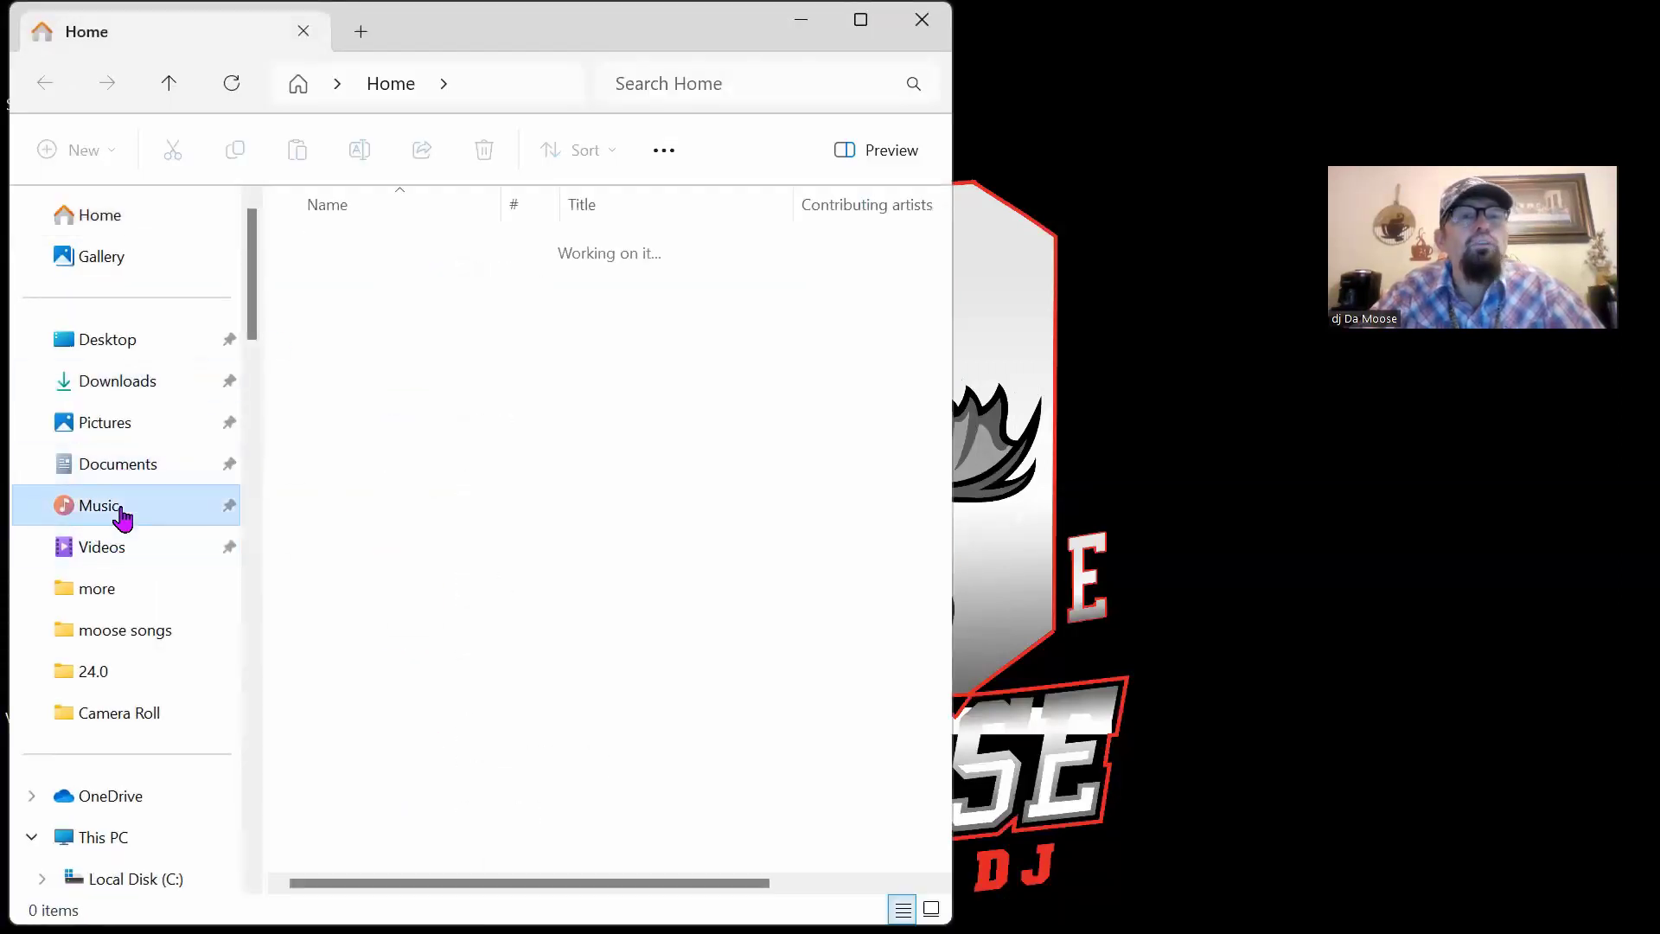
pyautogui.doubleClick(387, 415)
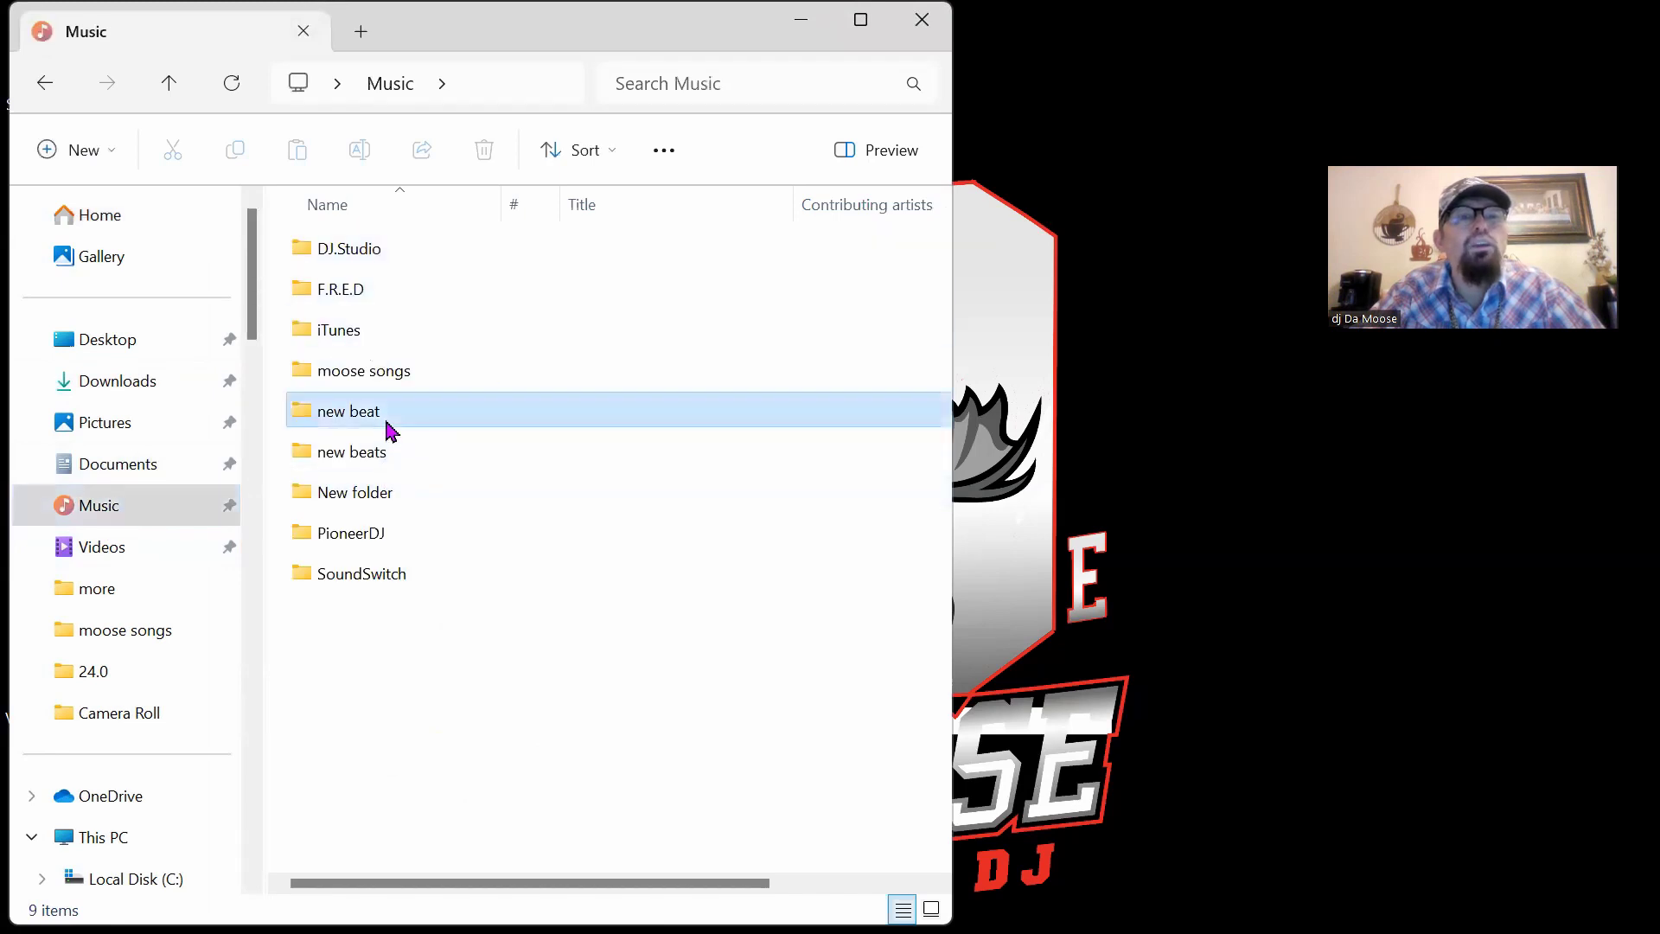
pyautogui.doubleClick(371, 250)
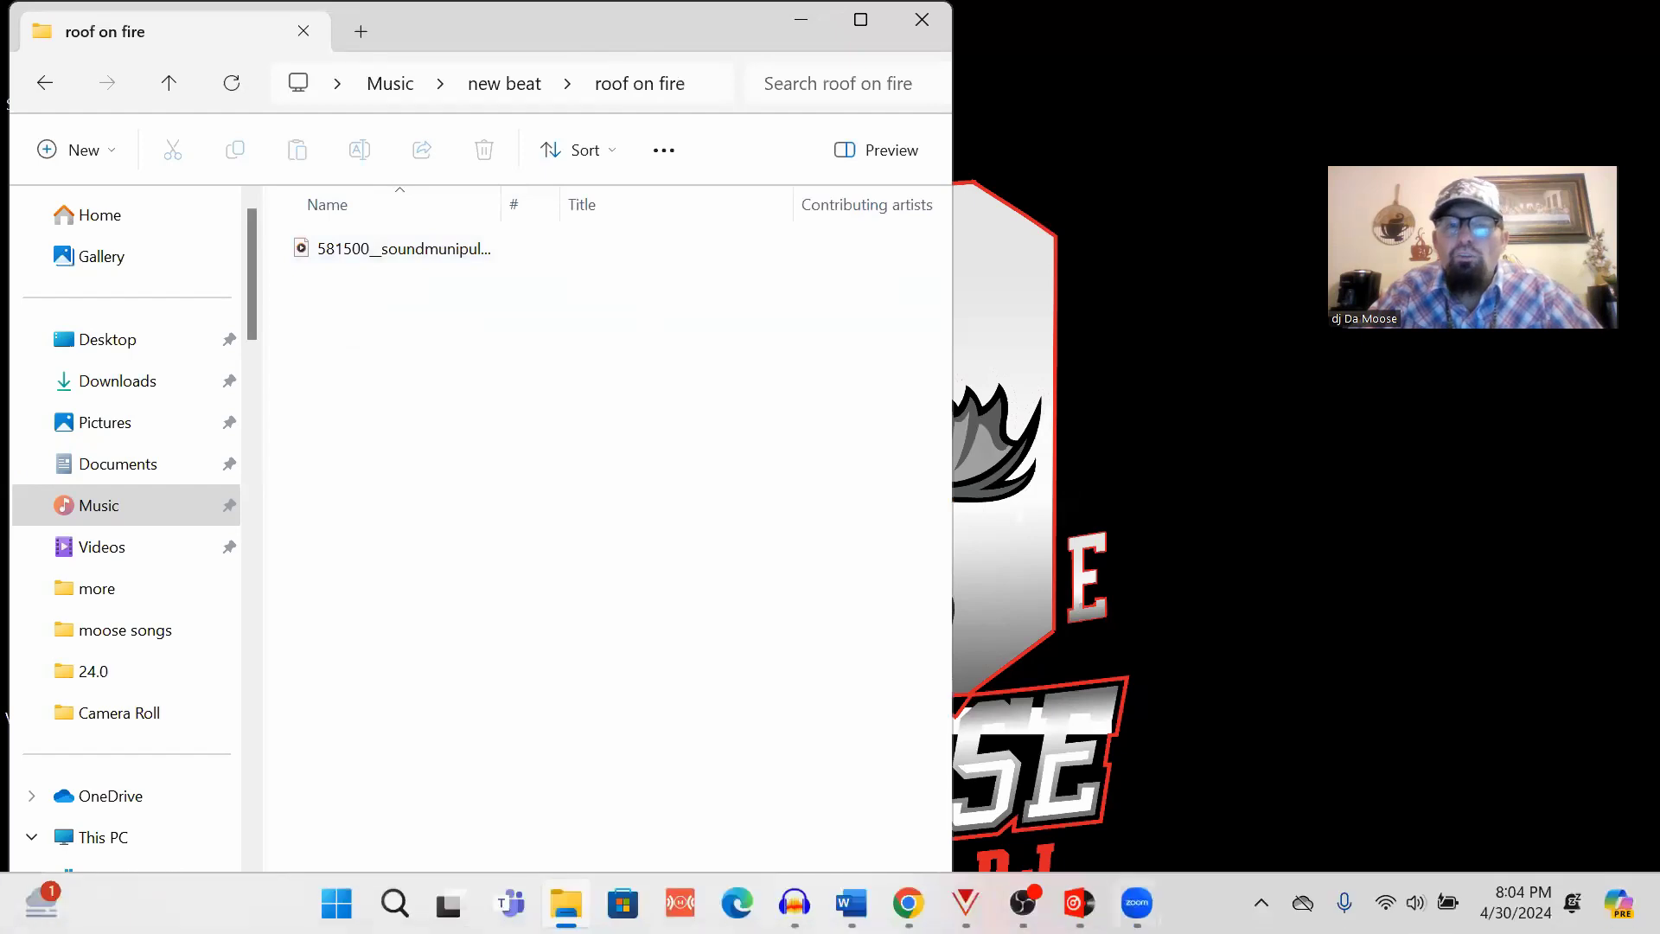
# - Switch to VirtualDJ, restore it to a smaller window, and move it aside so the MP3 in File Explorer is reachable
pyautogui.click(1079, 904)
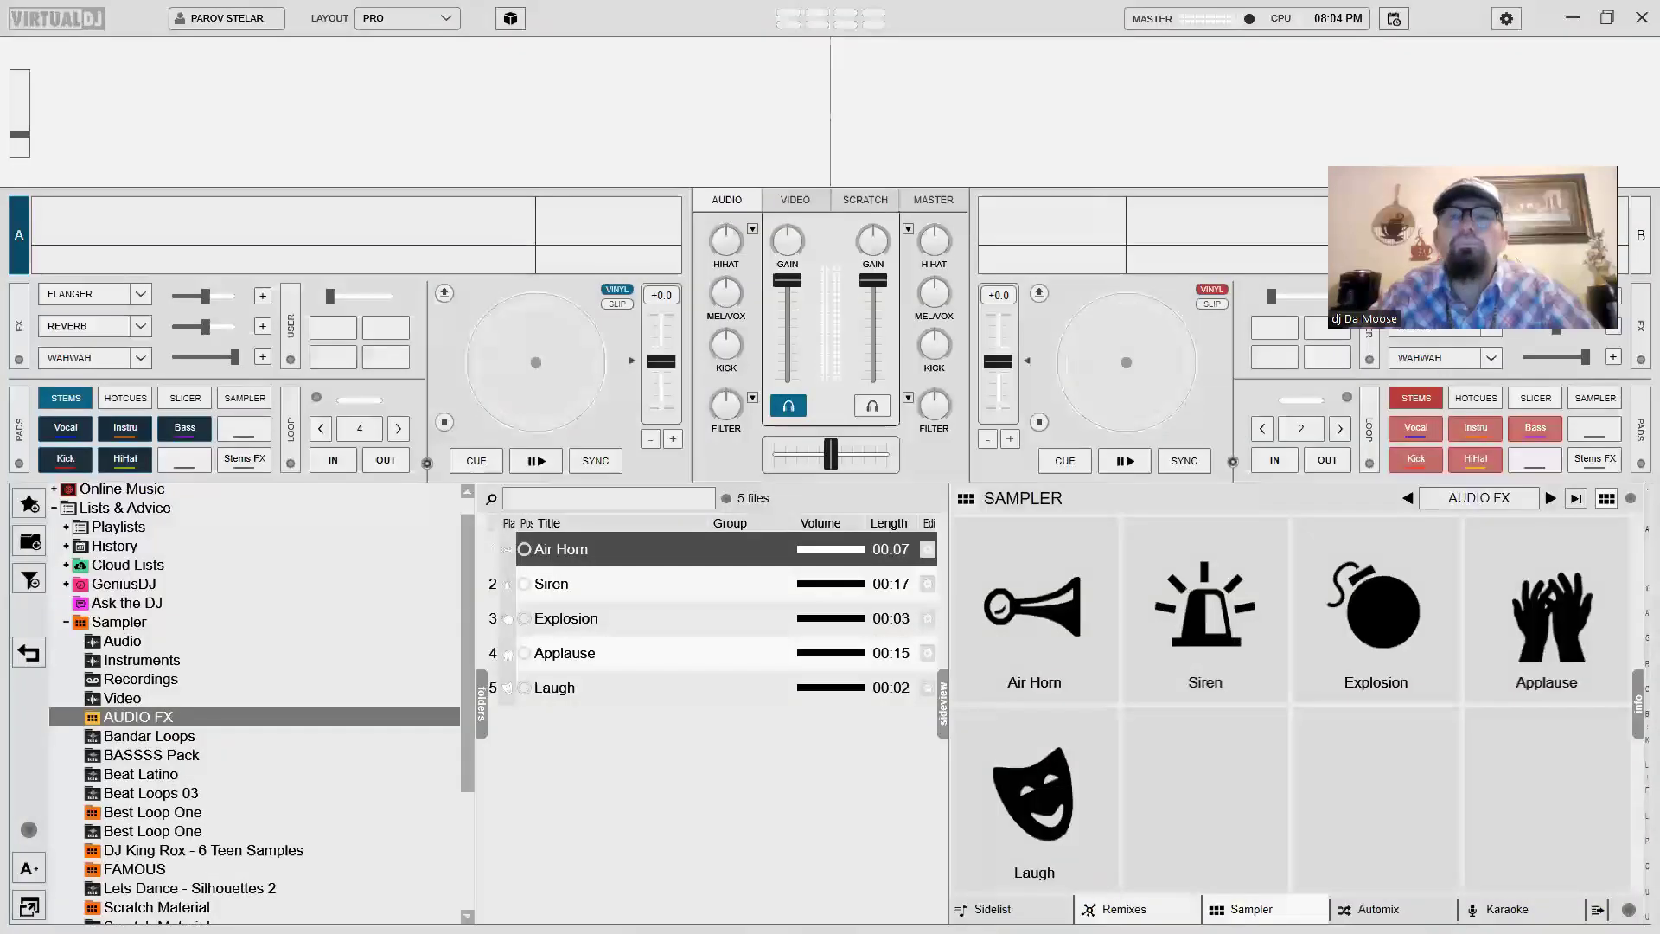
pyautogui.click(1607, 17)
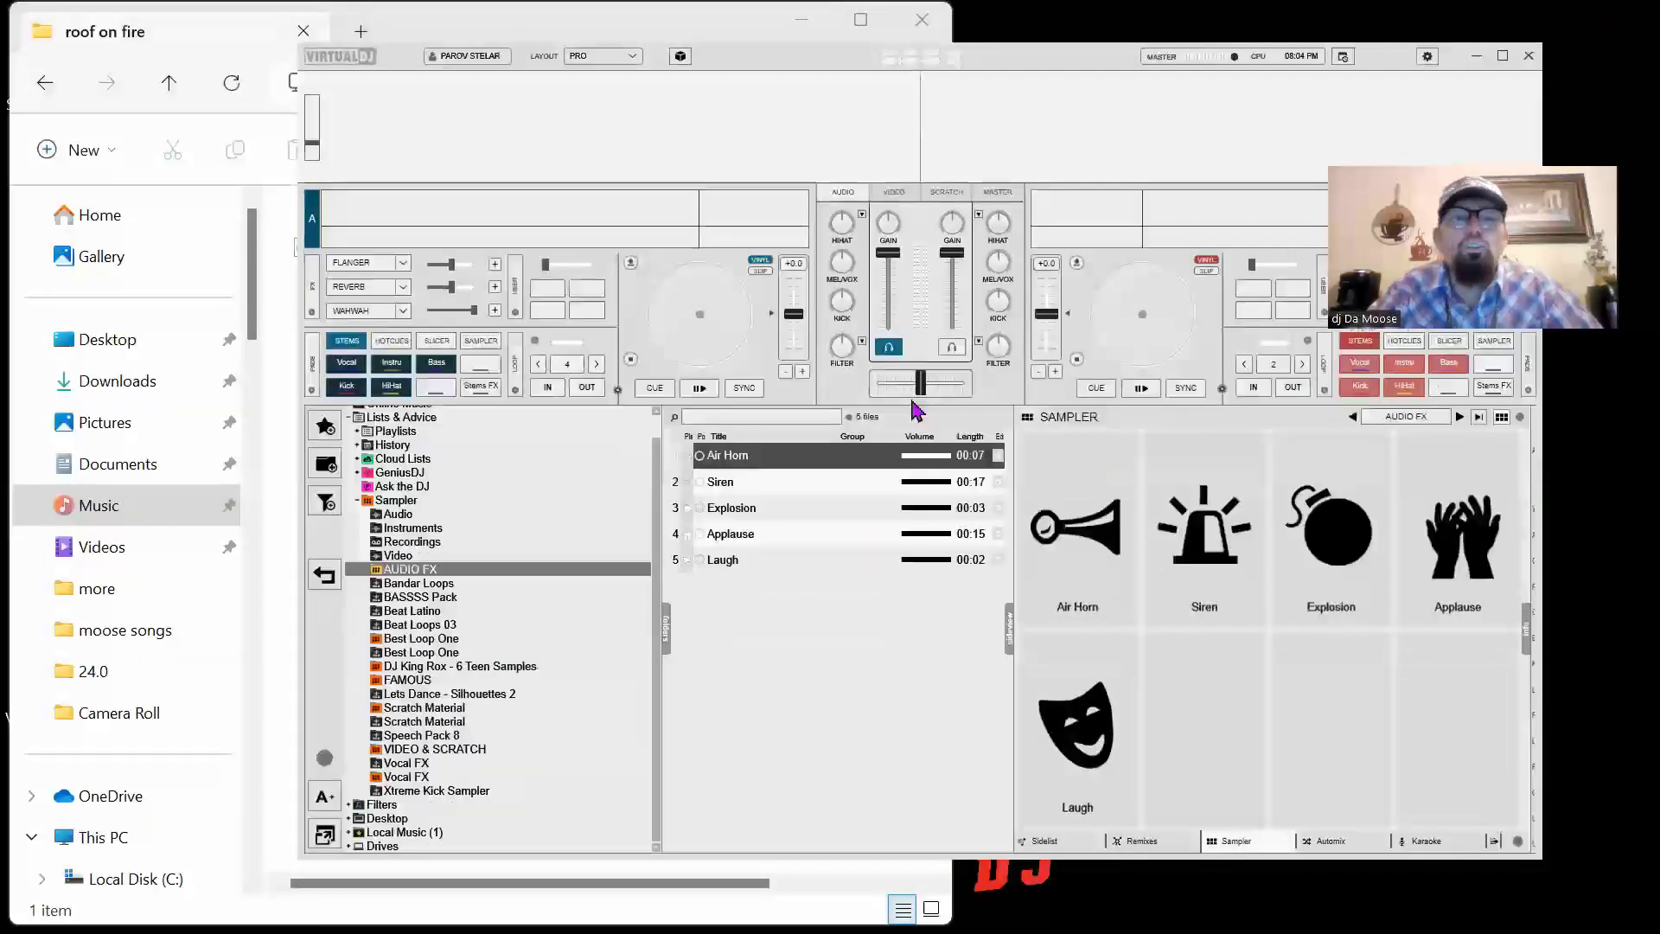
pyautogui.moveTo(1027, 63); pyautogui.dragTo(1124, 70)
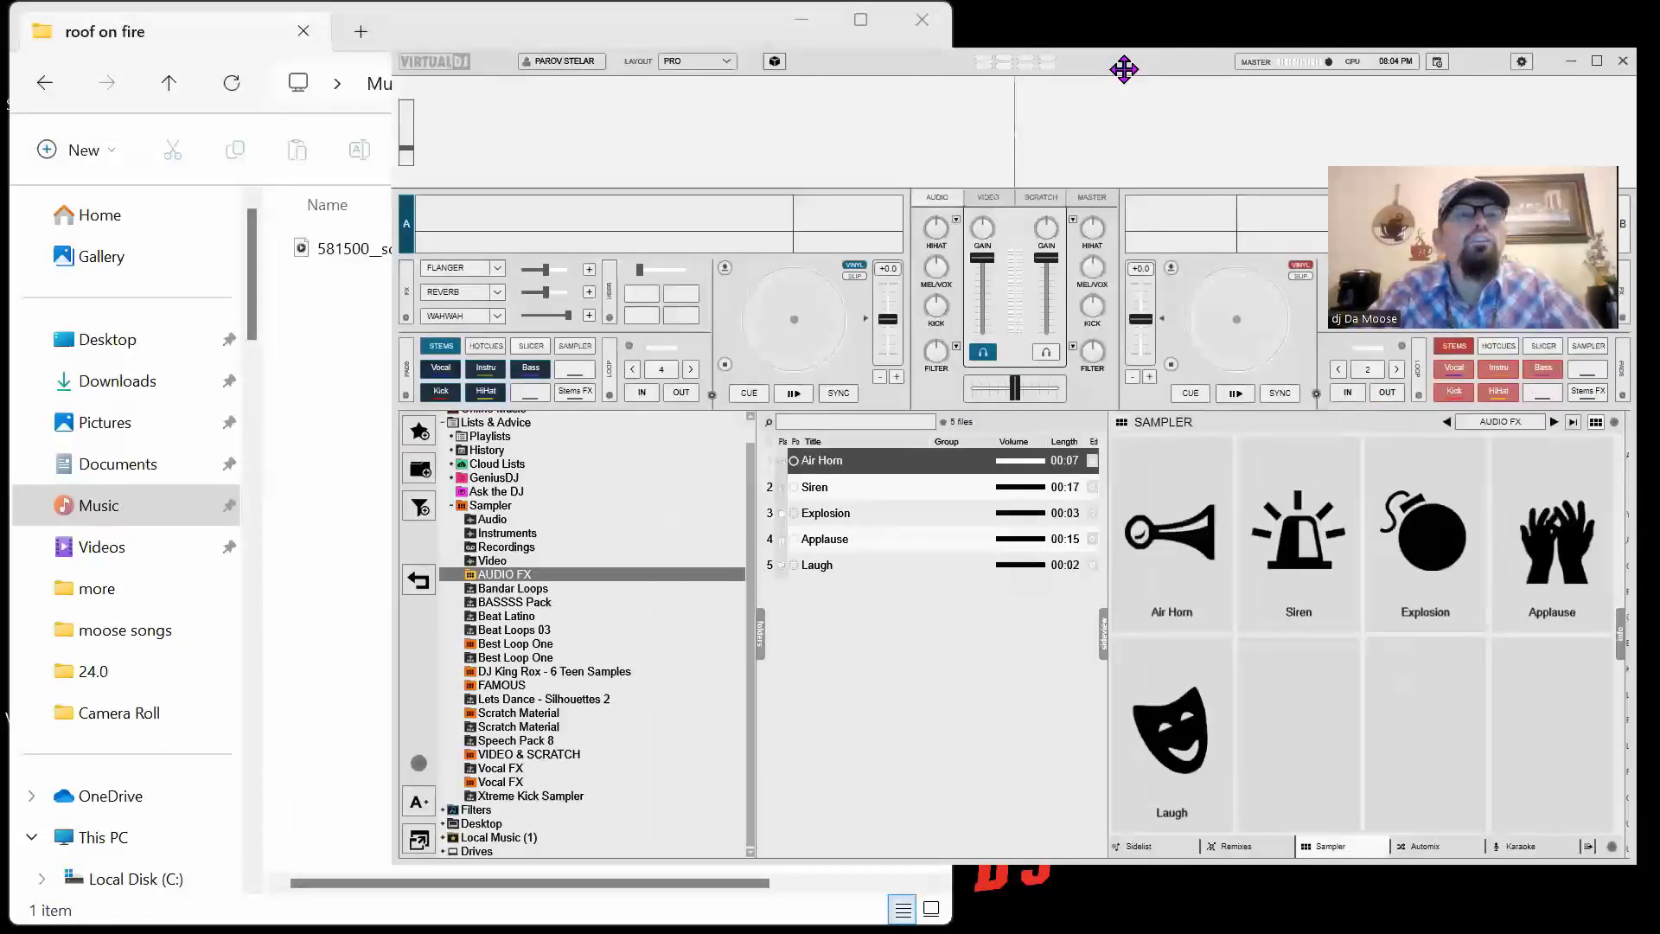
# - Add the fire-truck MP3 from File Explorer to VirtualDJ's AUDIO FX sampler bank, minimize File Explorer, and reload the AUDIO FX list
pyautogui.moveTo(320, 250); pyautogui.dragTo(983, 616)
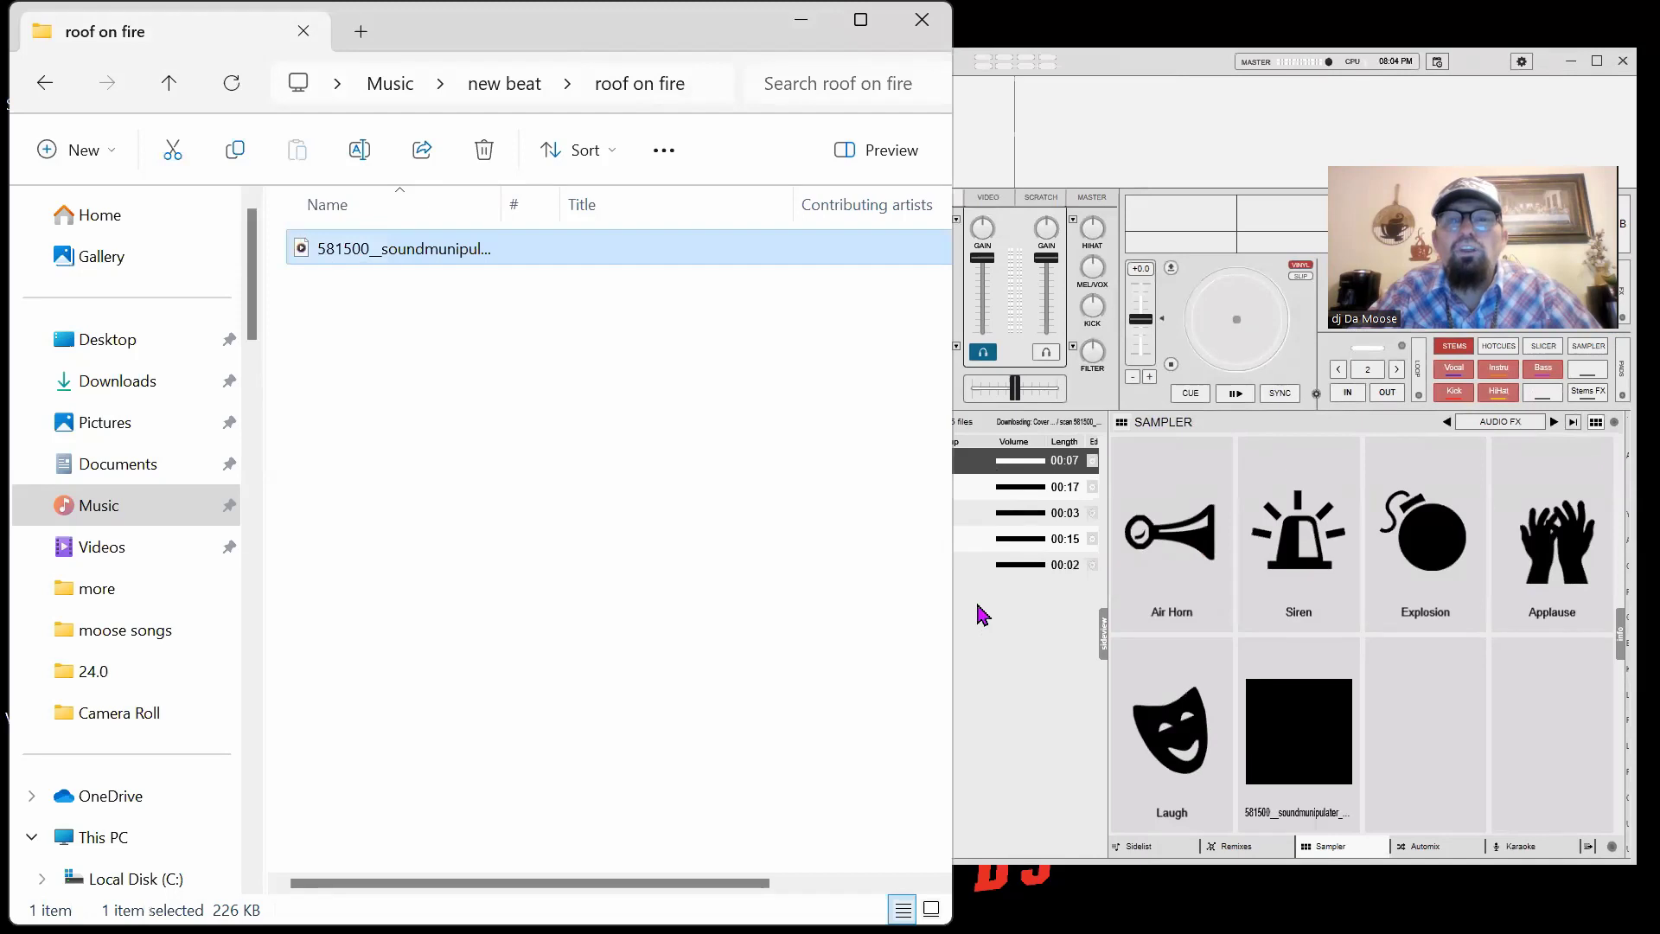
pyautogui.click(801, 19)
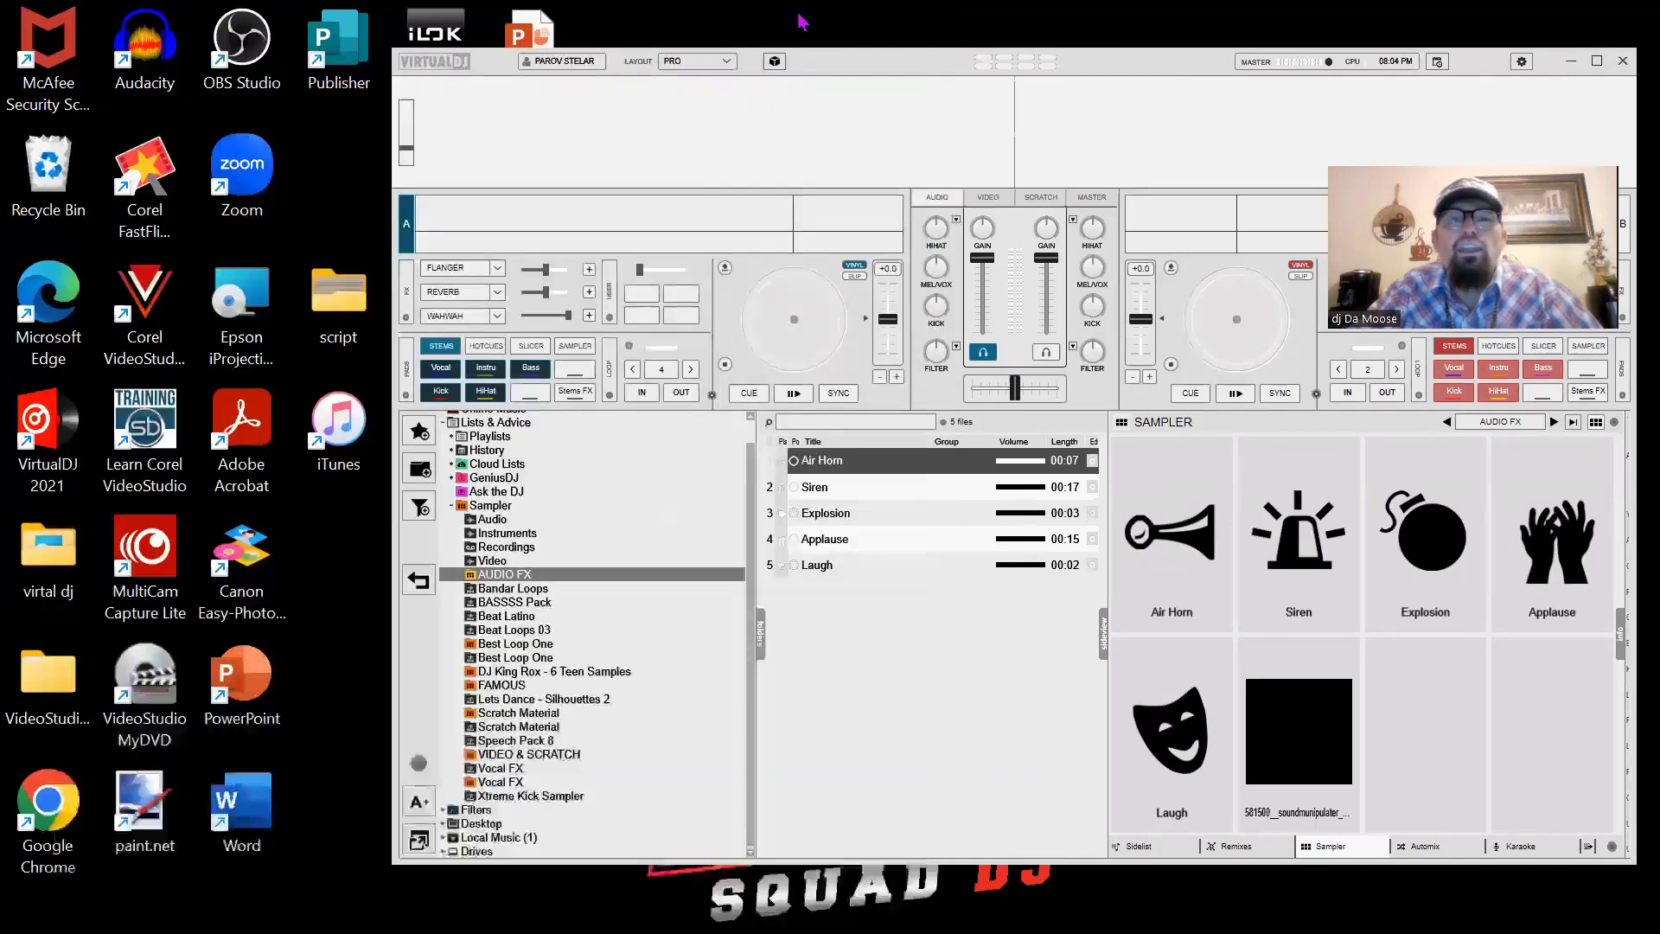
pyautogui.click(495, 562)
pyautogui.click(489, 575)
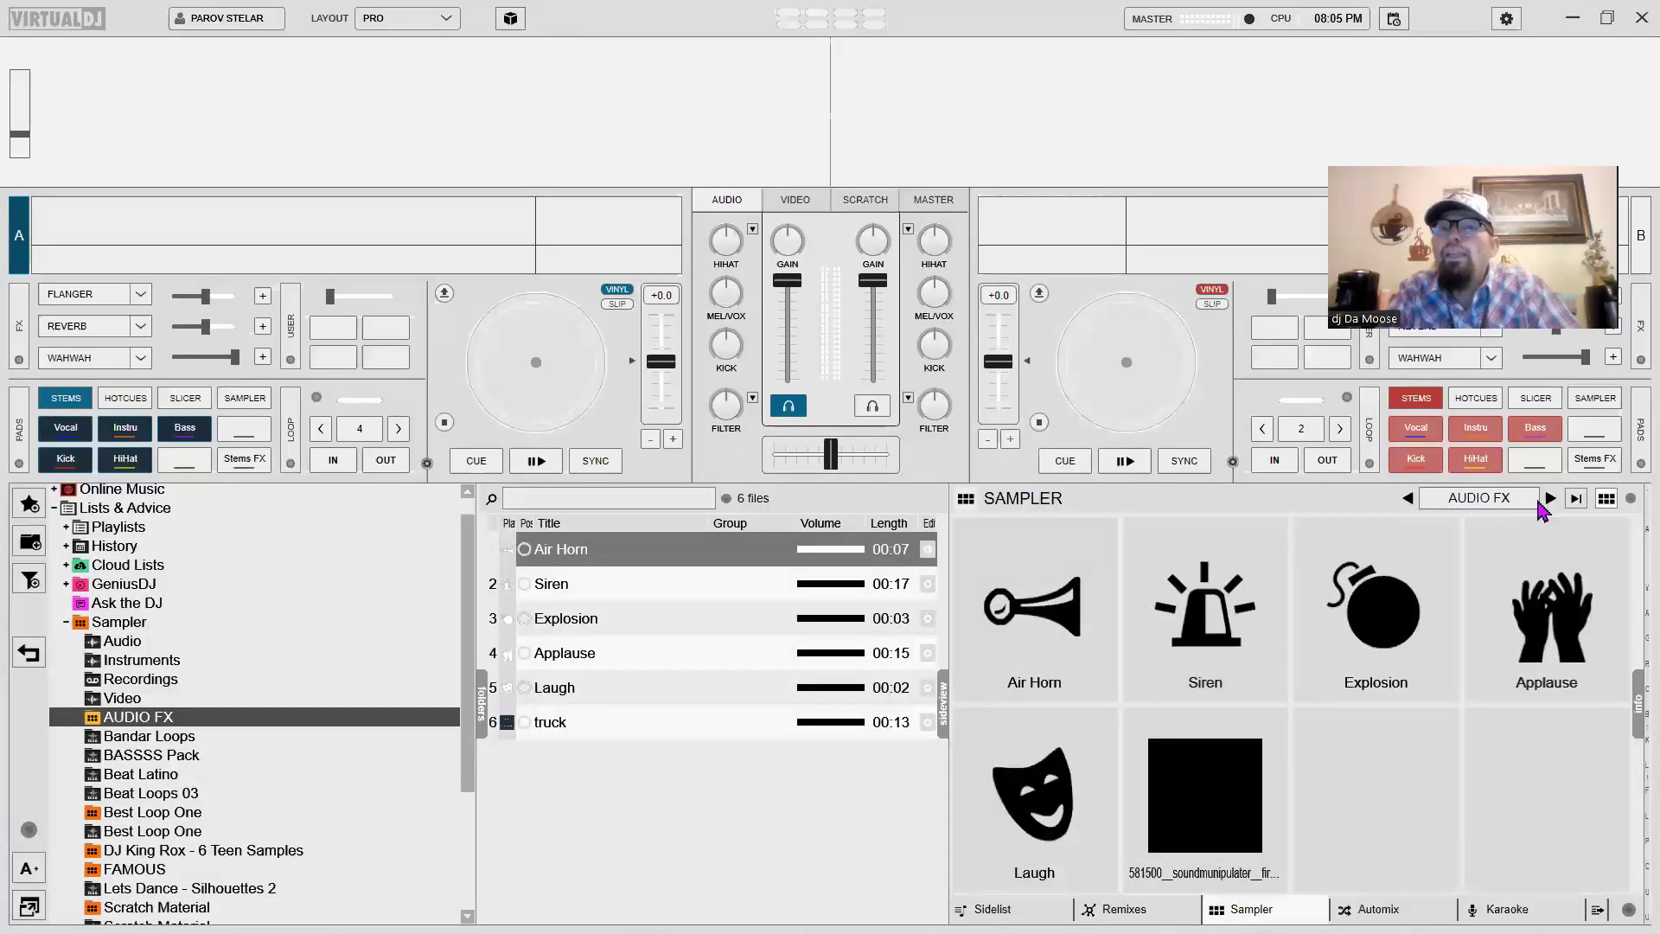
# - Advance the sampler from AUDIO FX to the Best Loop One bank and widen the sampler panel over the file list
pyautogui.click(1551, 499)
pyautogui.click(1553, 501)
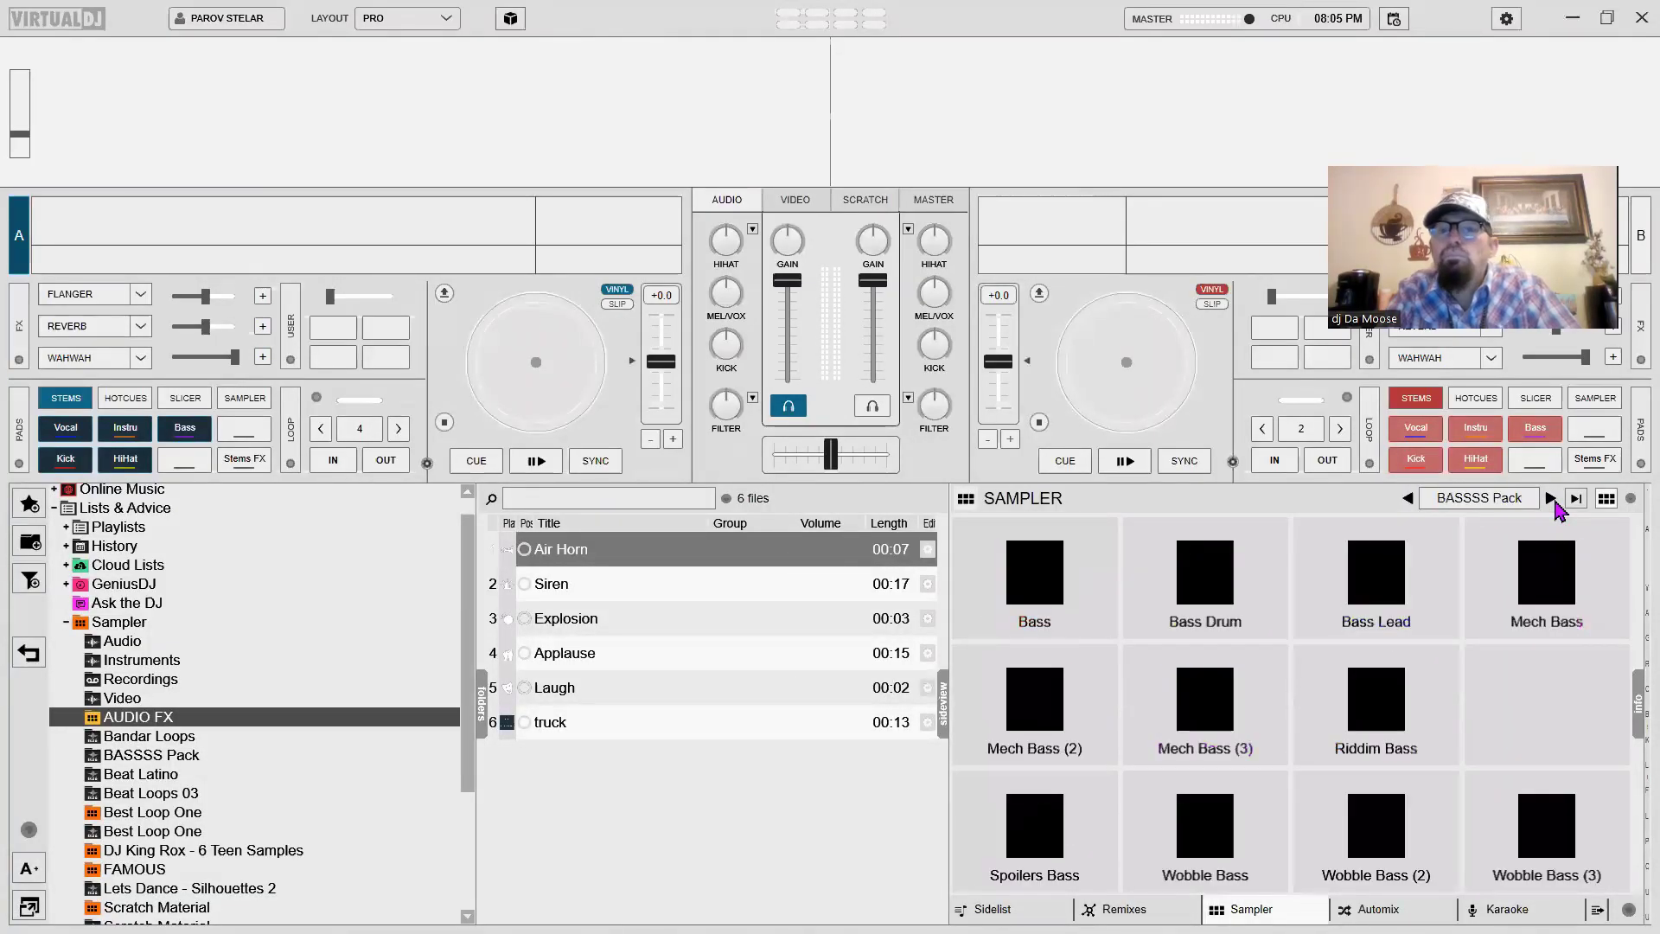
pyautogui.click(1553, 501)
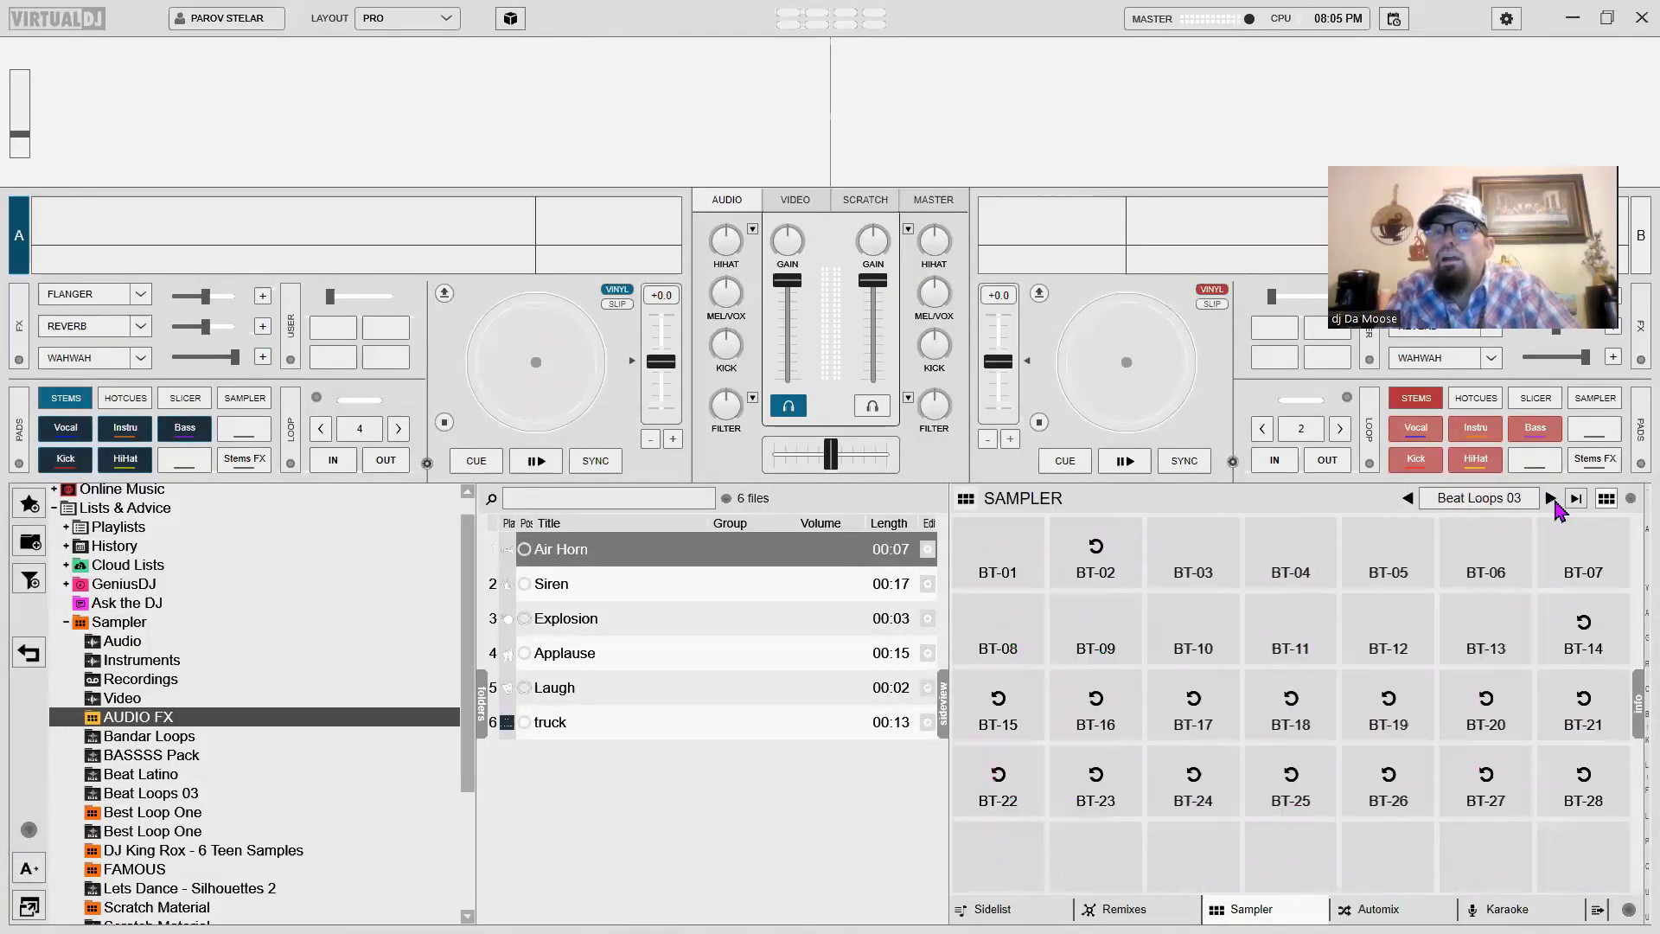
pyautogui.click(1553, 501)
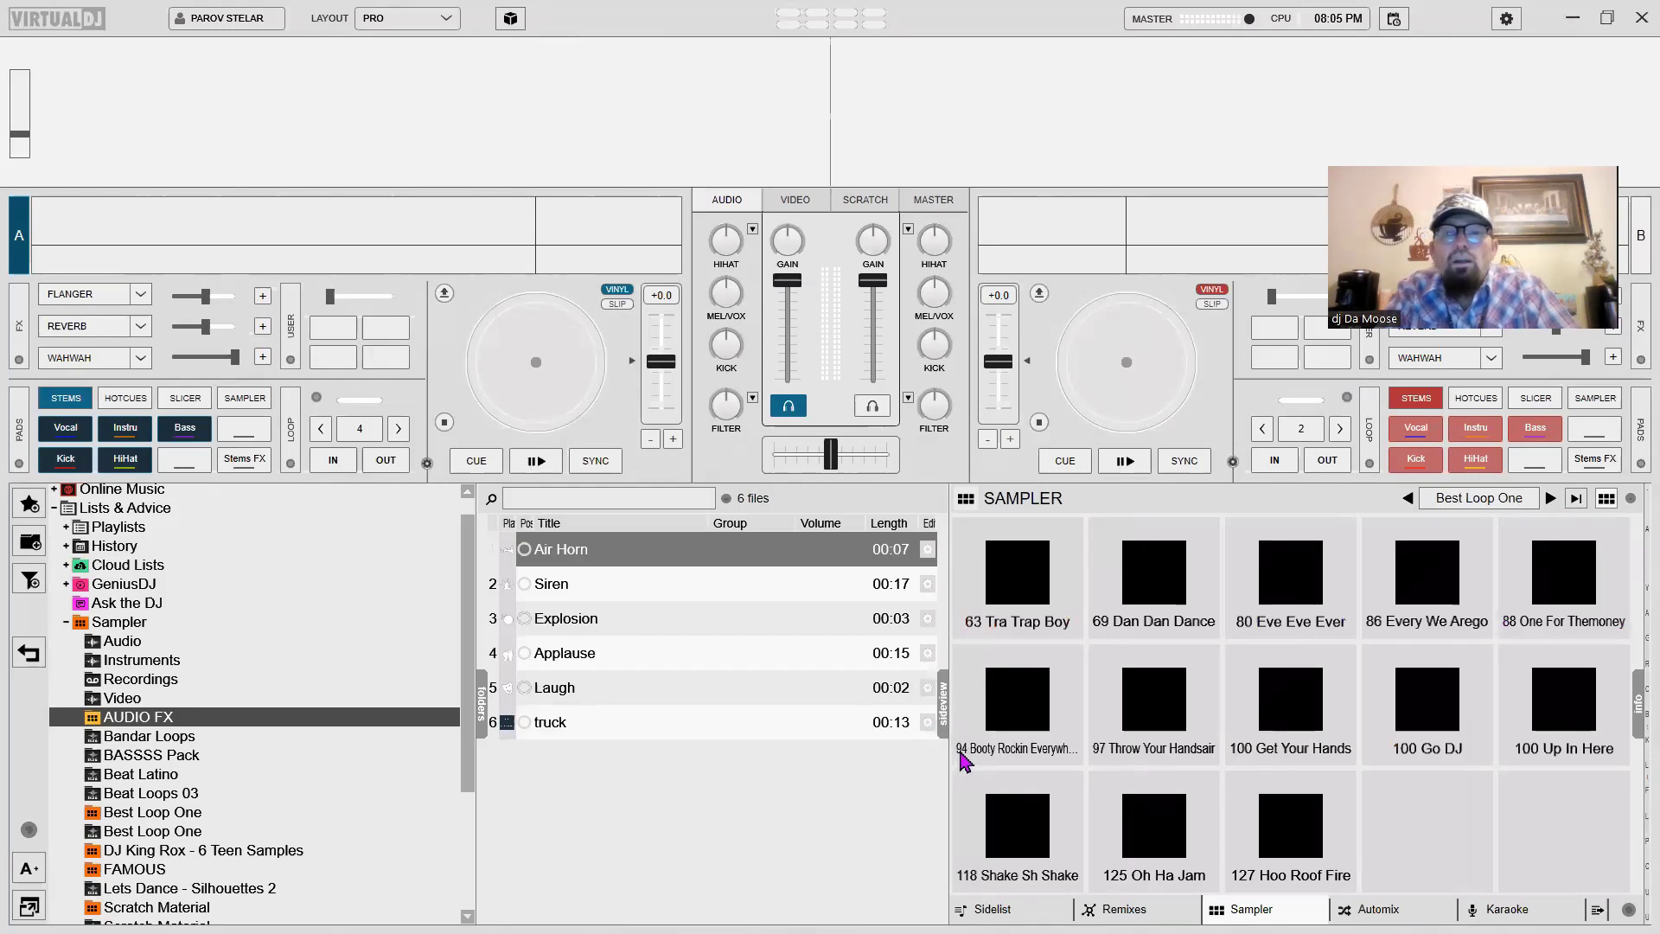
pyautogui.moveTo(946, 767); pyautogui.dragTo(482, 871)
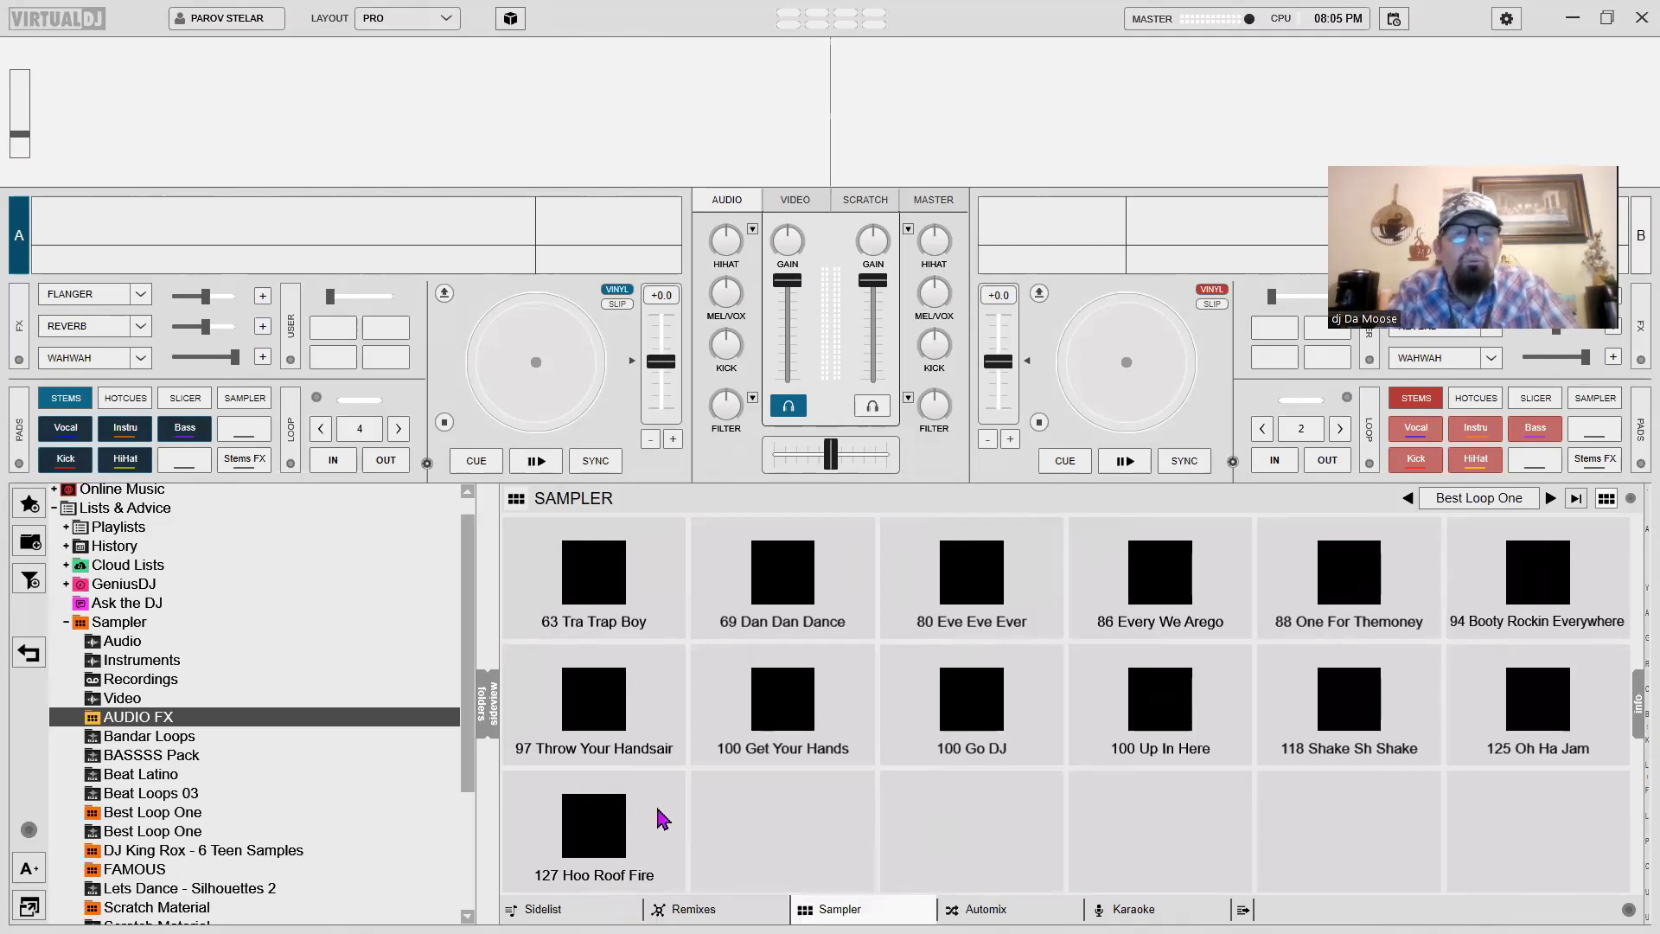
# - Preview the "127 Hoo Roof Fire" sample, stop it, and minimize VirtualDJ
pyautogui.click(603, 828)
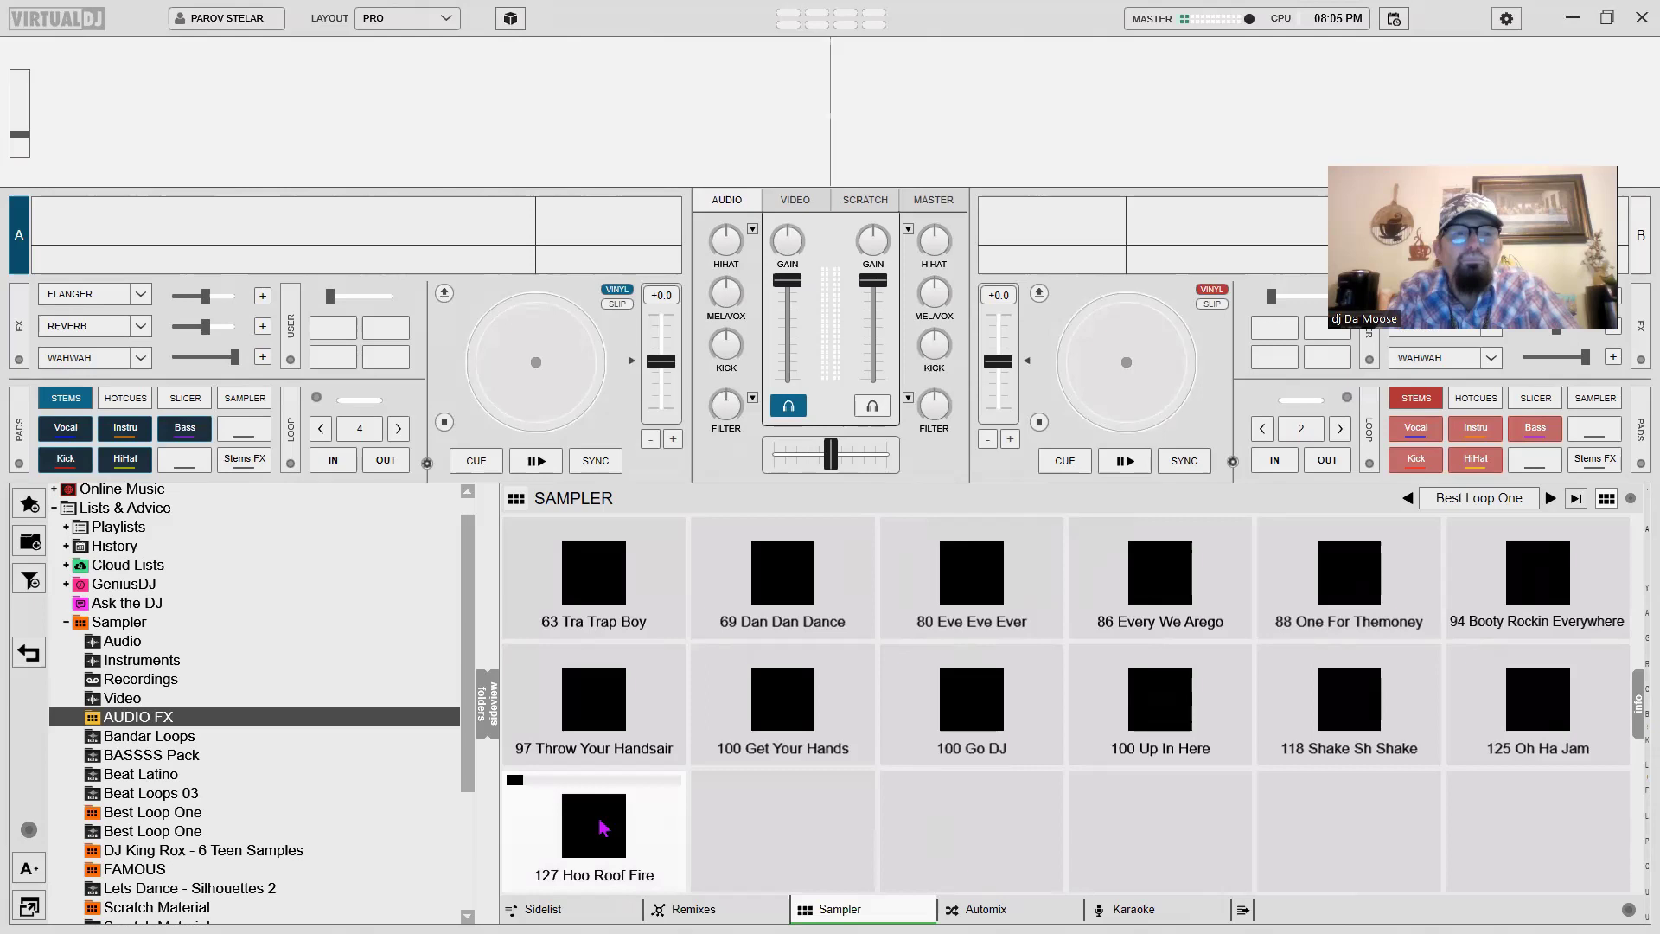
pyautogui.click(603, 828)
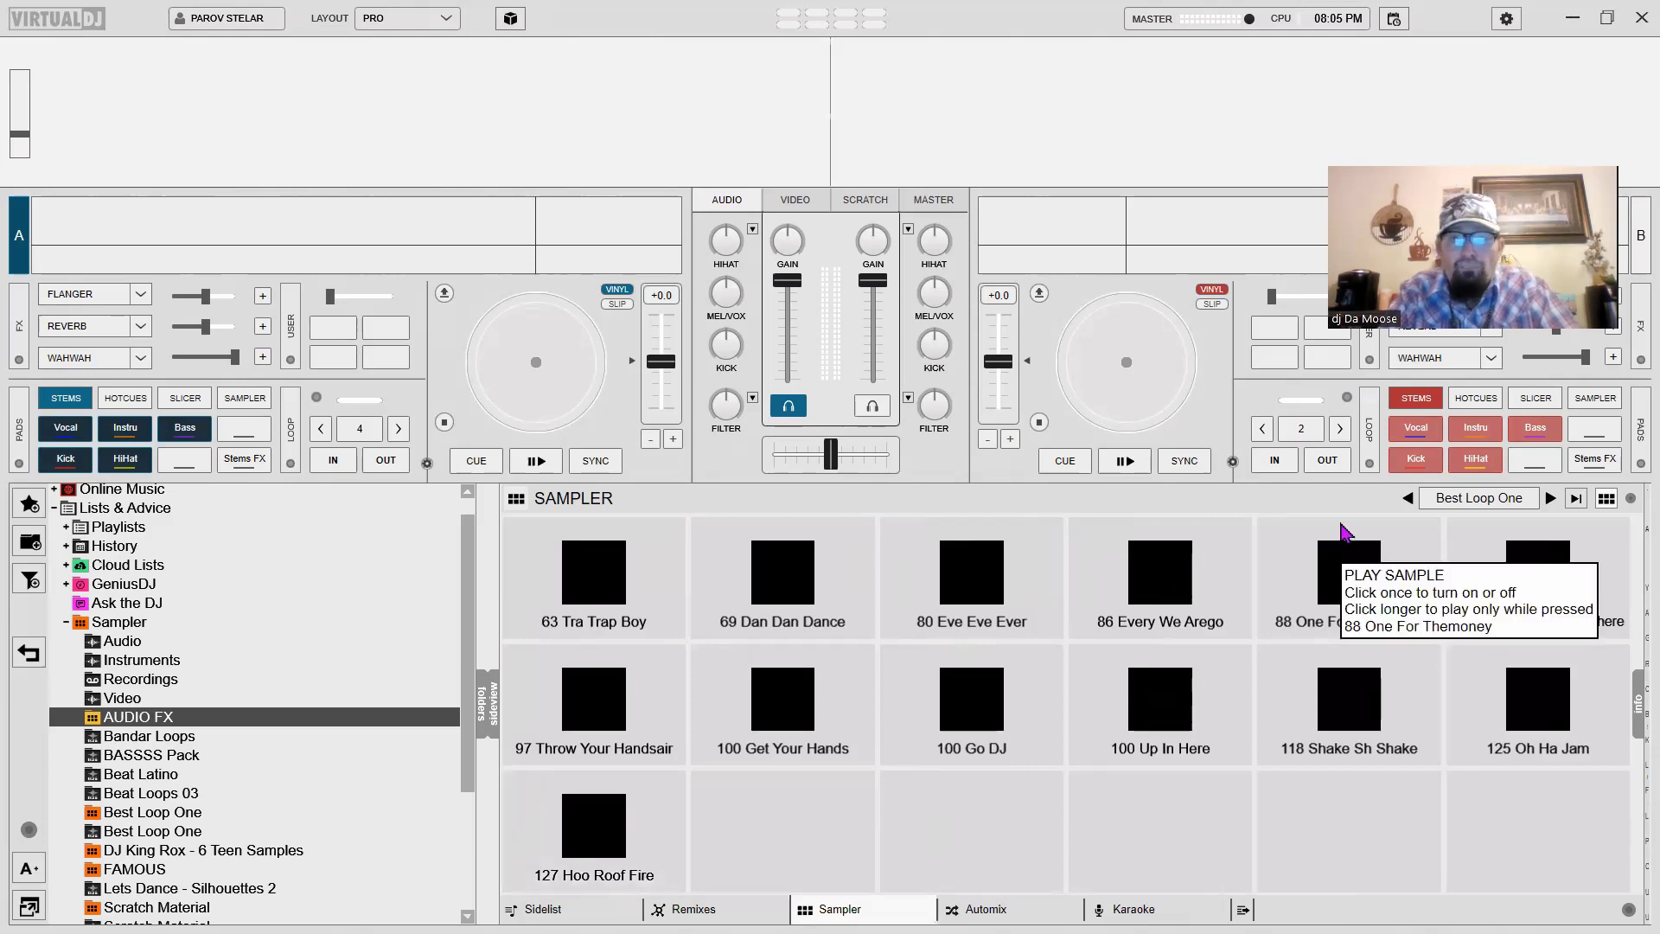
pyautogui.click(1572, 12)
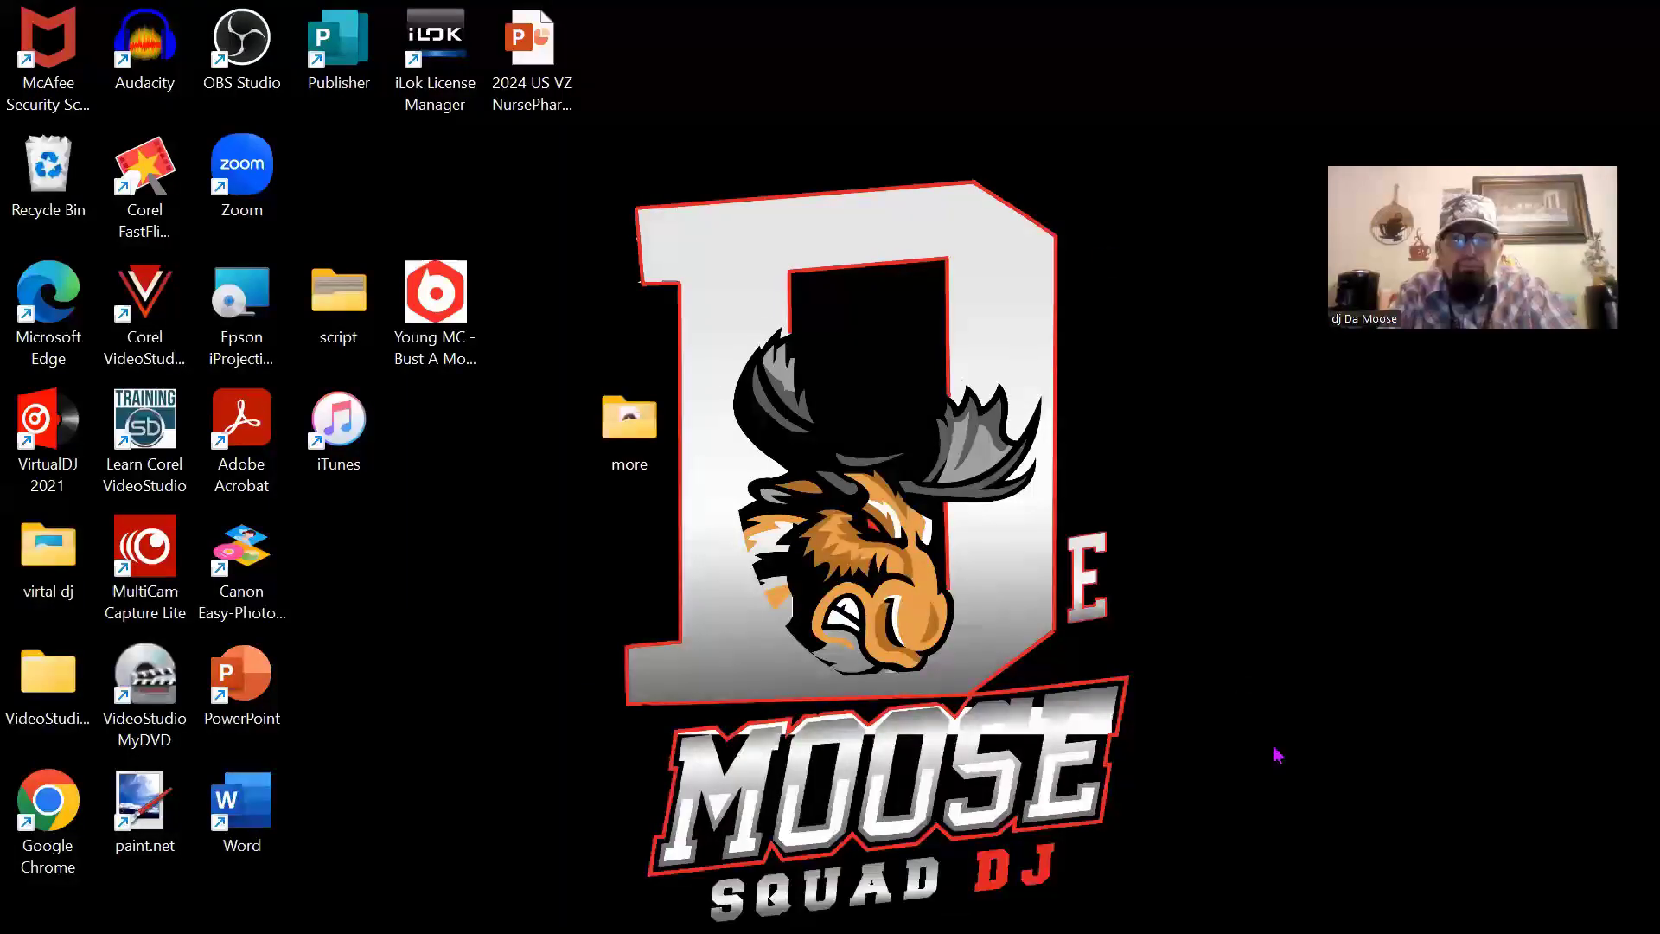